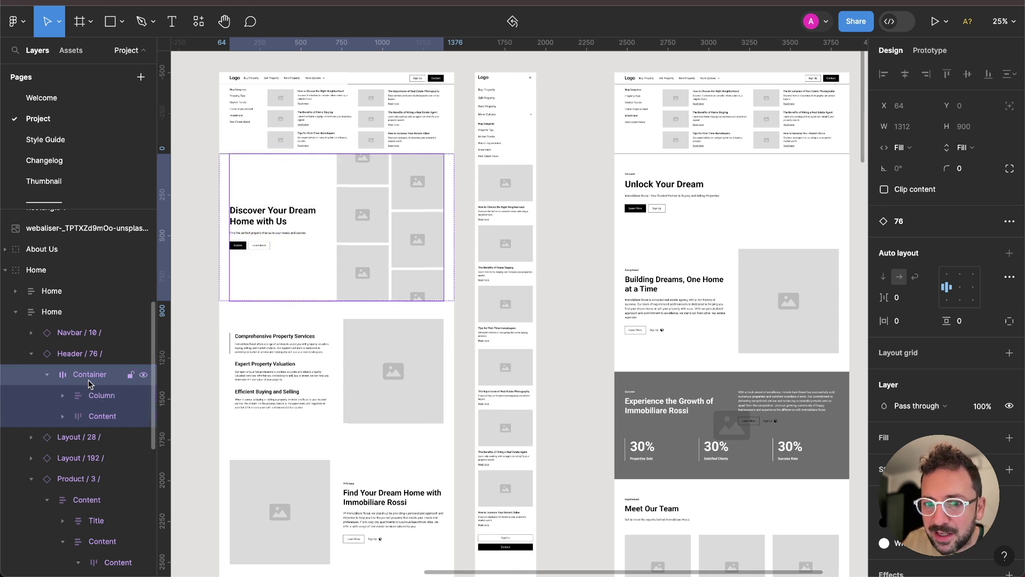
Step: Shrink the desktop header section to 1440×561 so the sections below move up
left_click(284, 212)
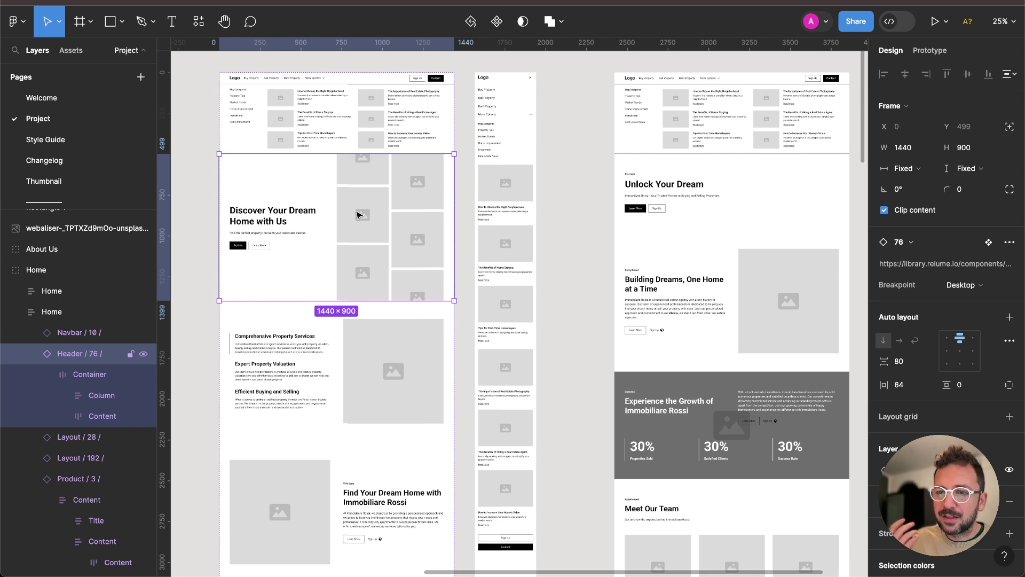
left_click_drag(343, 174, 351, 59)
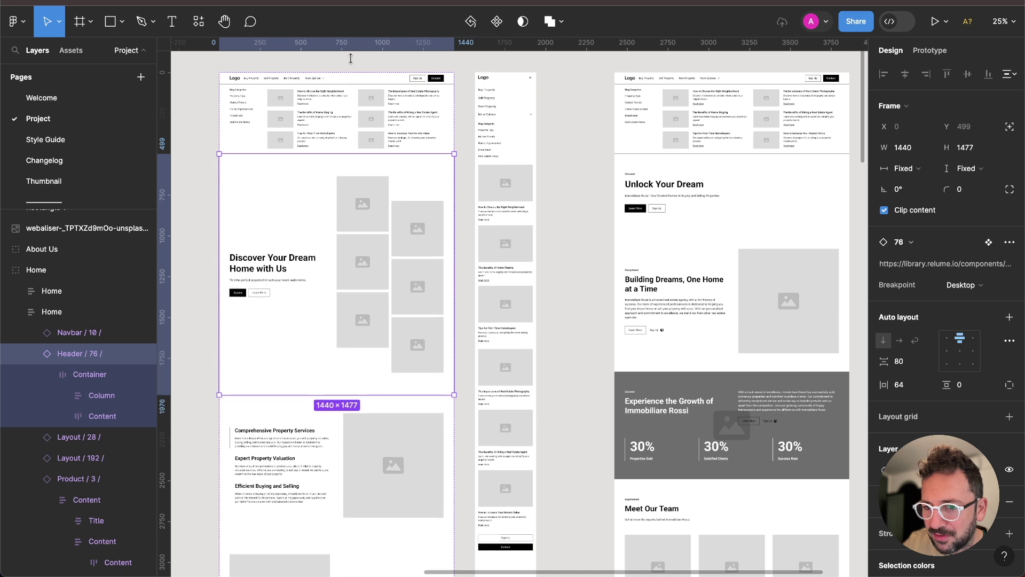
left_click_drag(350, 58, 270, 210)
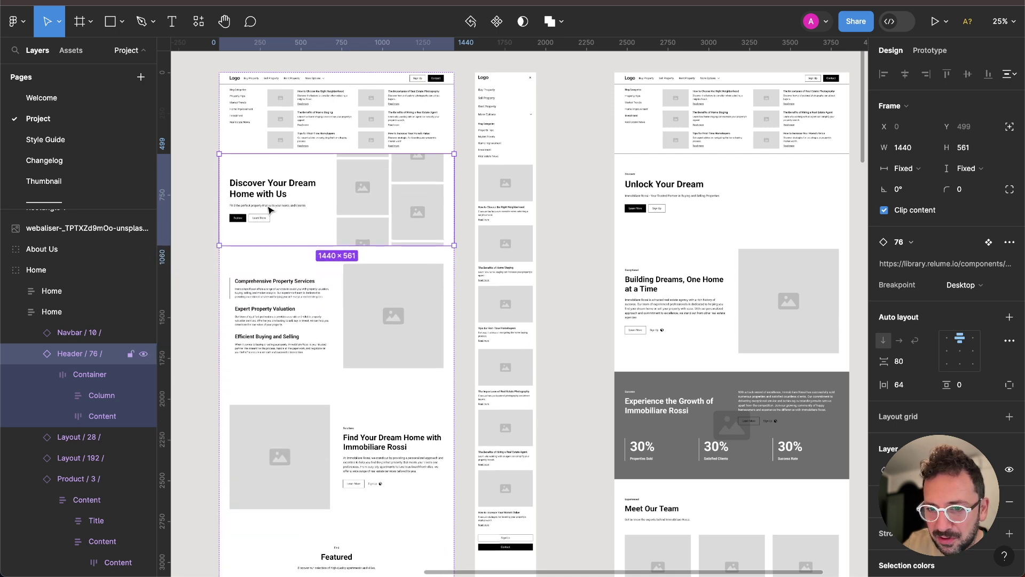
Step: Drag the edge of the Layout / 28 section below the header to test its reflow
left_click(438, 326)
left_click_drag(454, 316, 455, 310)
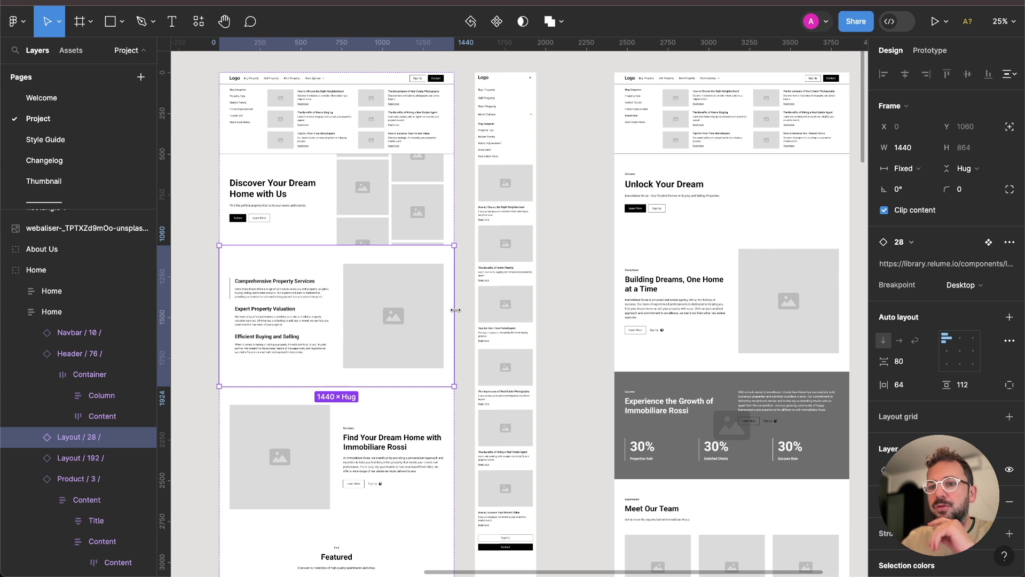
scroll(455, 310, "left", 10)
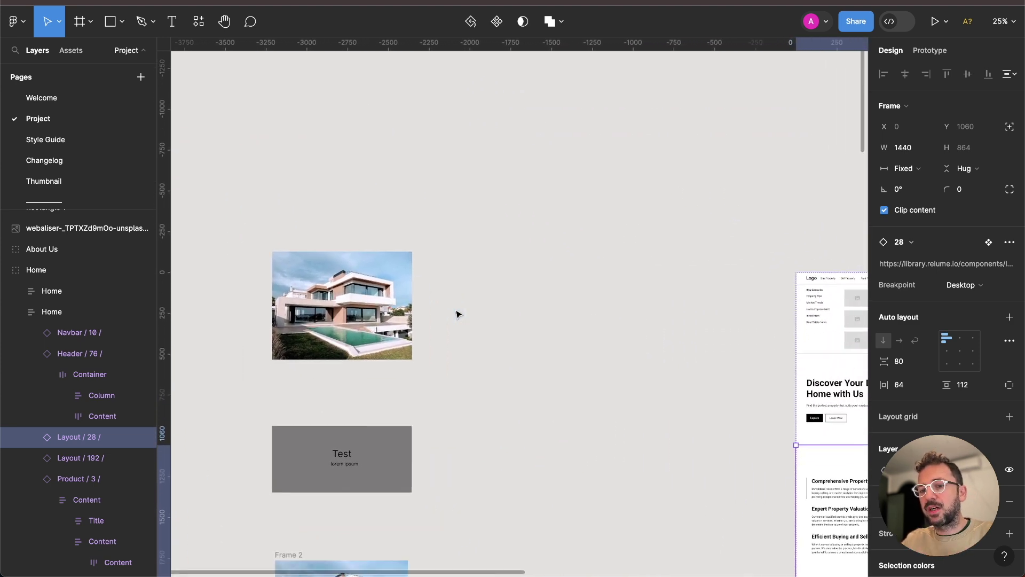
Step: Scale the house photo down from 858×662 to 612×458 and duplicate it
scroll(456, 314, "down", 2)
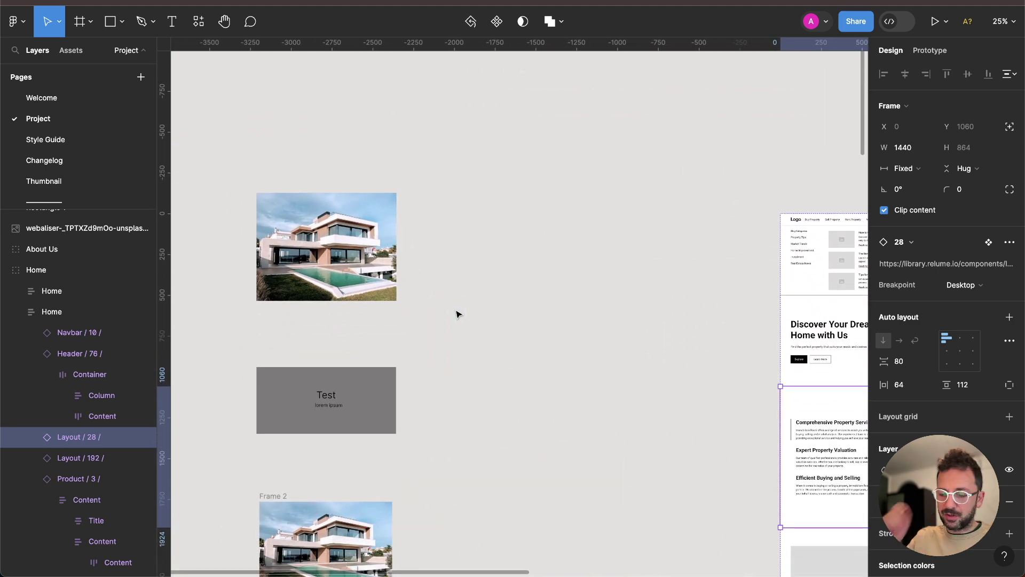
key("plus")
left_click(457, 314)
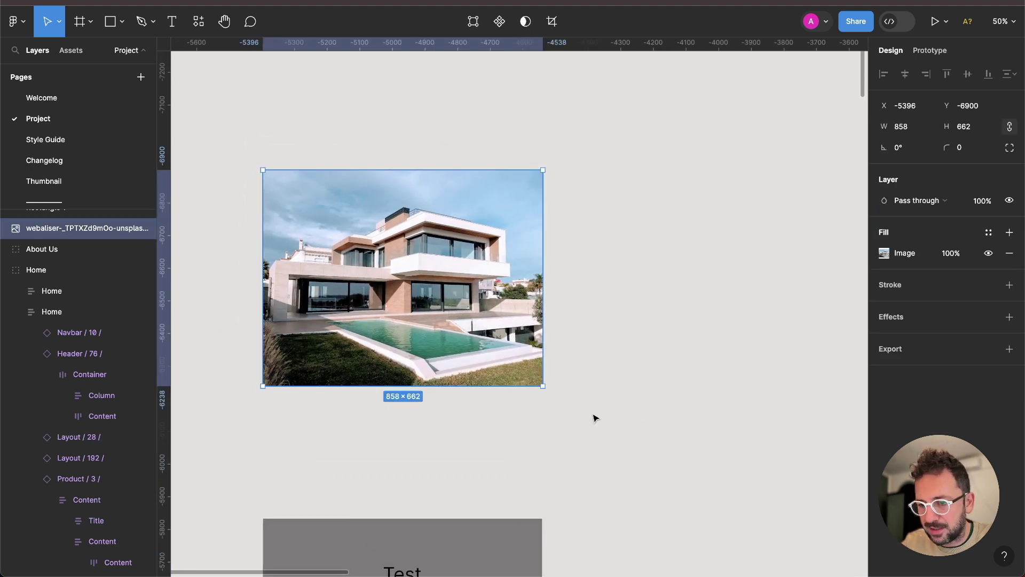
left_click_drag(543, 385, 463, 319)
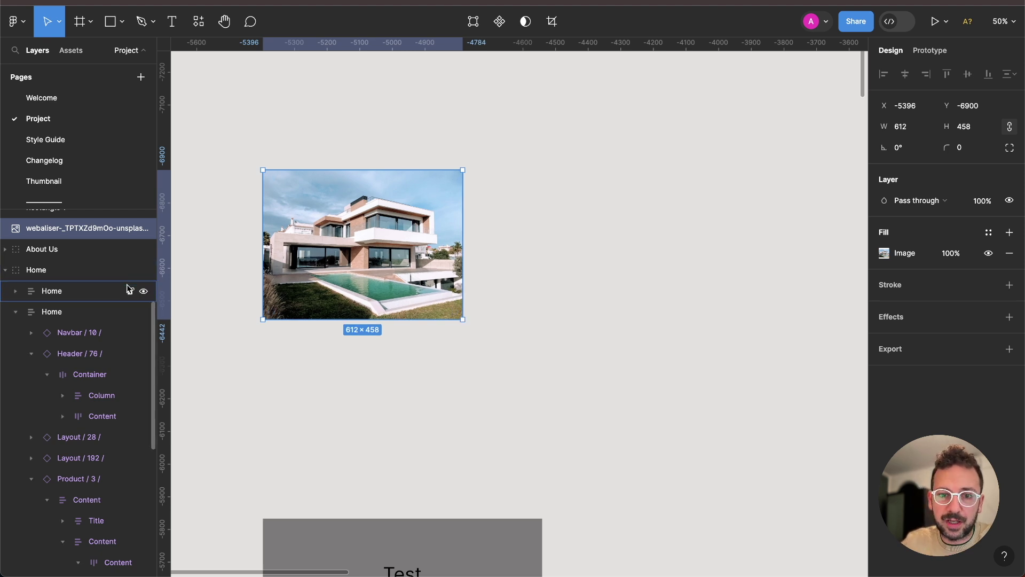
scroll(129, 289, "up", 3)
mouse_move(72, 298)
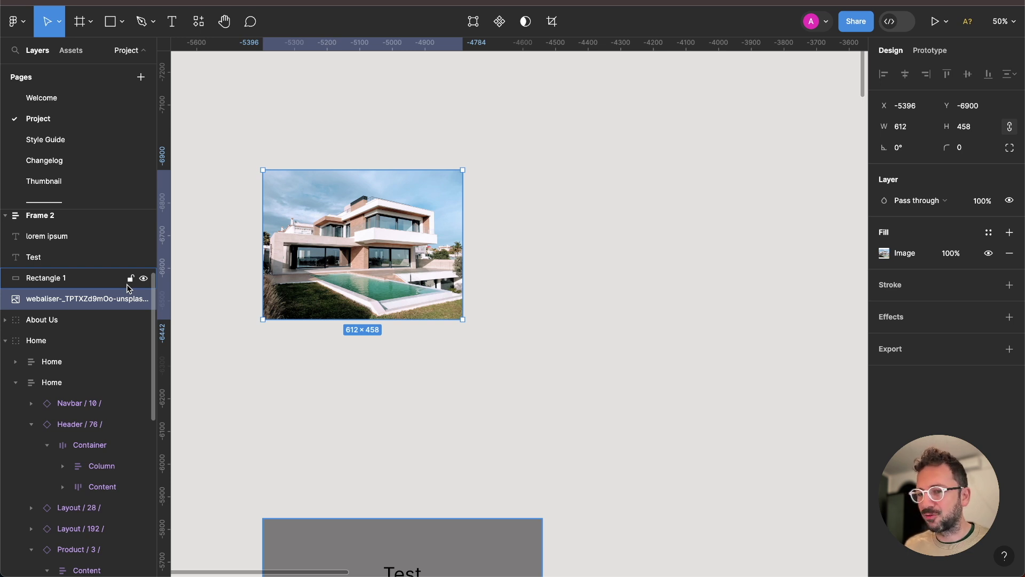
mouse_move(362, 244)
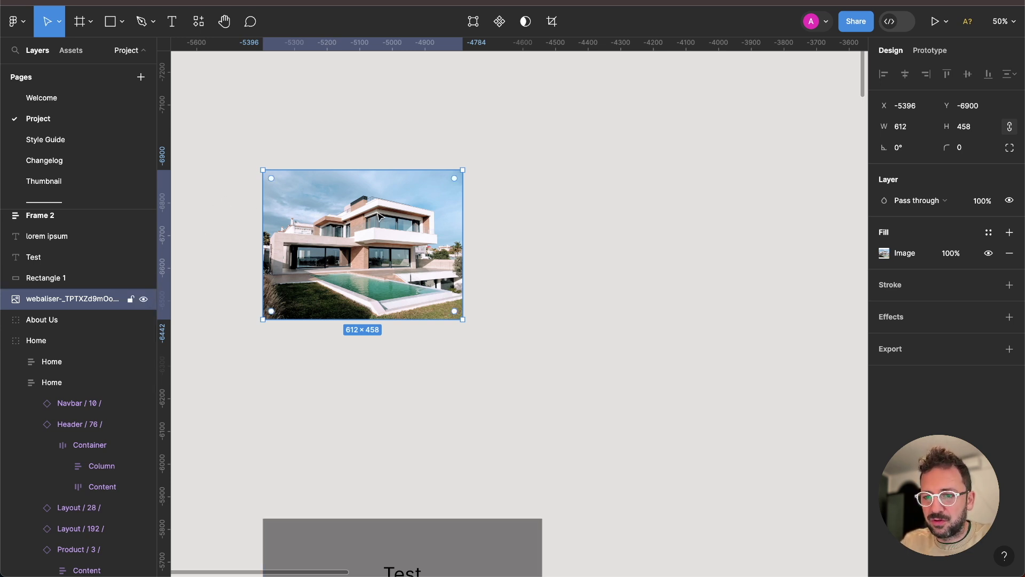
key("ctrl+d")
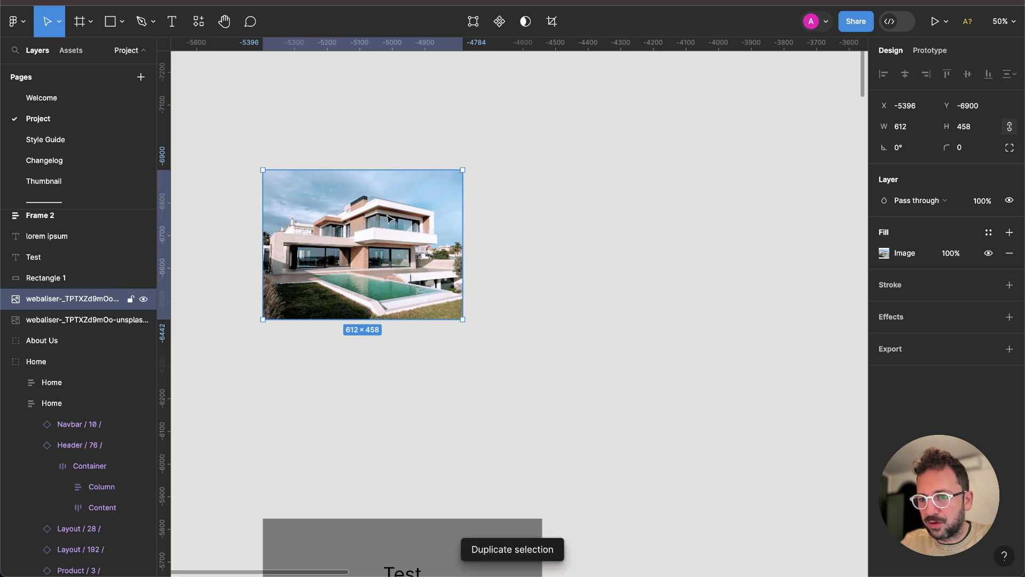
Step: Scale both photos to 515×385, then duplicate the right one as a third photo
left_click(377, 217, "shift")
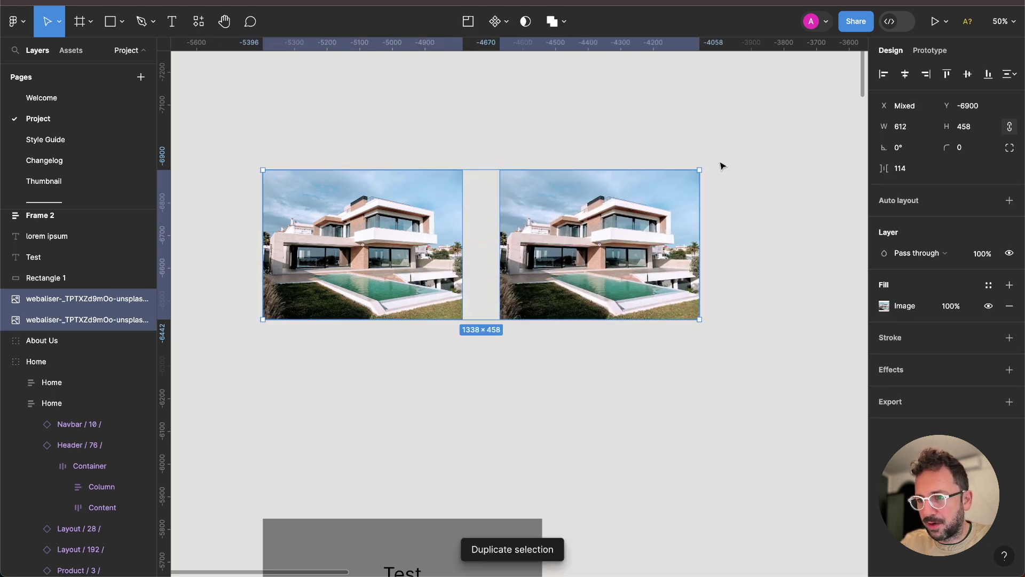
left_click_drag(699, 170, 631, 194)
left_click(589, 235)
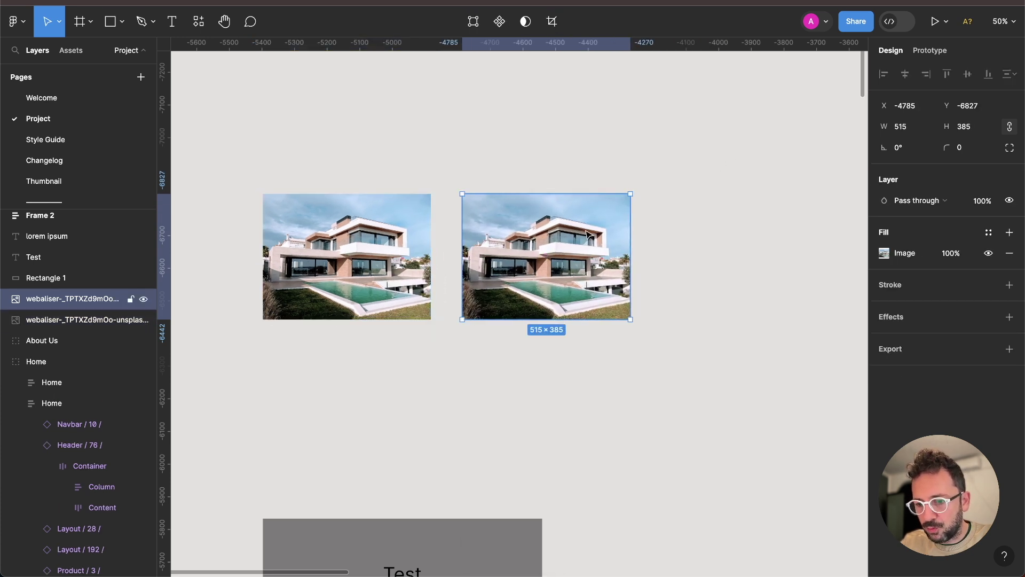
key("ctrl+d")
left_click_drag(566, 245, 758, 246)
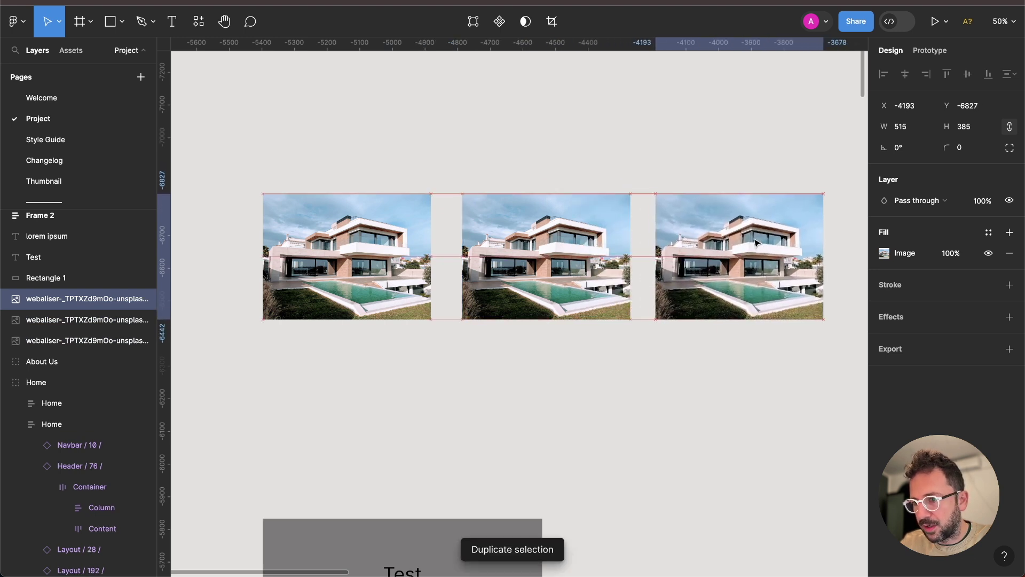
Step: Select all three house photos and bring up their context menu
left_click(559, 260)
left_click(382, 267, "shift")
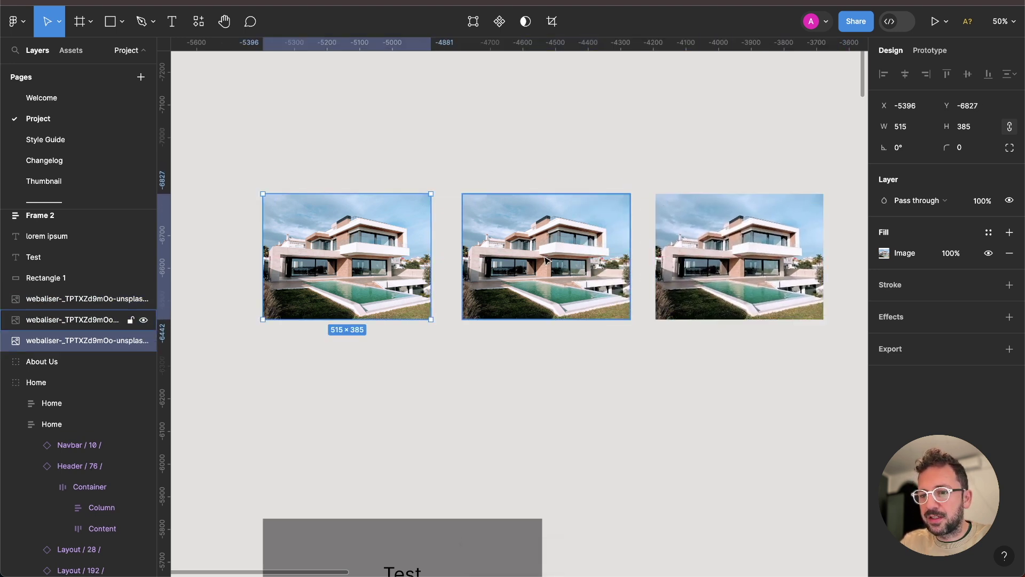
left_click(739, 257, "shift")
right_click(553, 246)
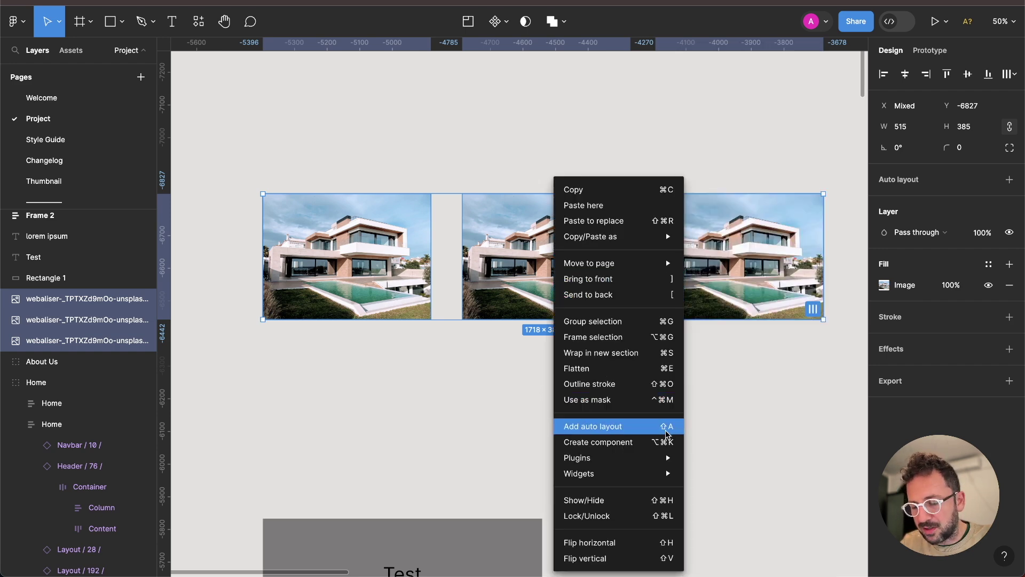
Step: Wrap the three photos in an auto-layout frame and nudge it up slightly
left_click(694, 147)
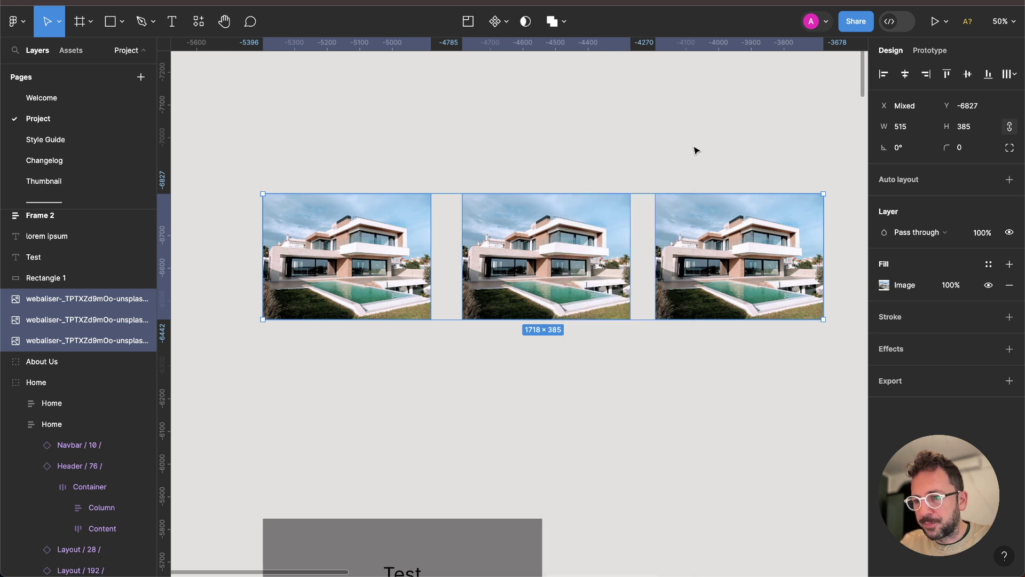
key("shift+a")
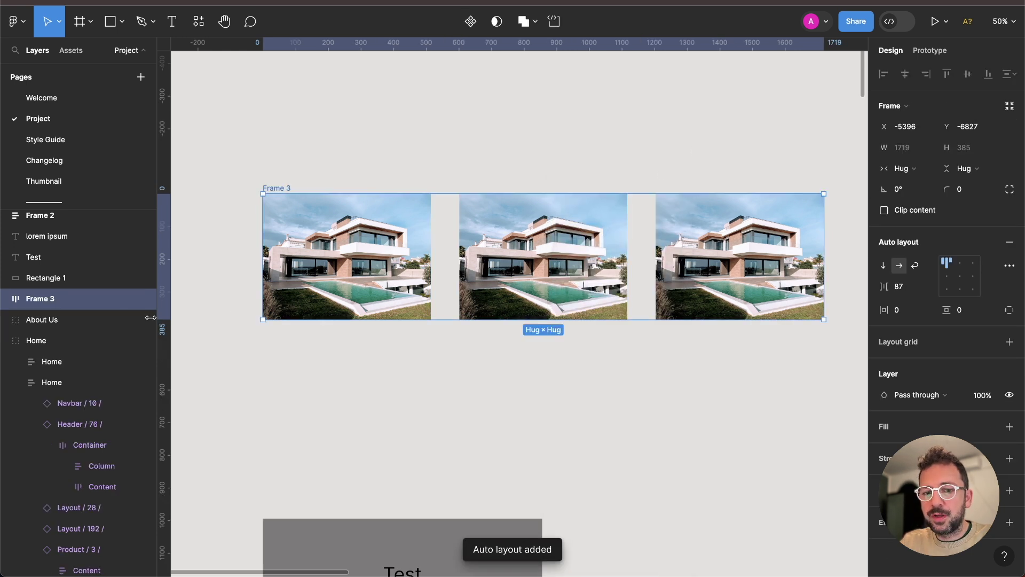
left_click(6, 300)
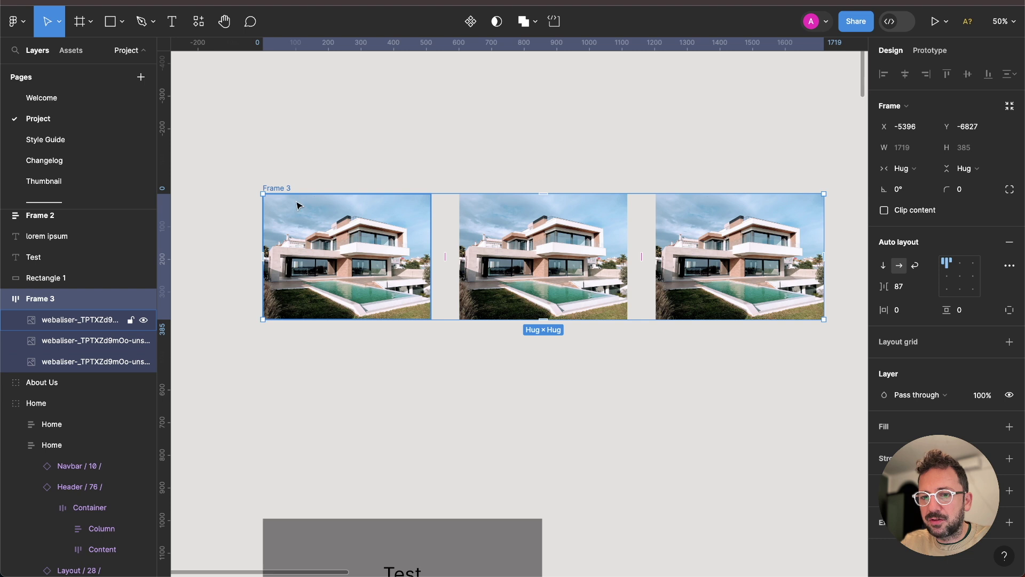
left_click_drag(278, 191, 277, 176)
Step: Rename the auto-layout frame to 'Container'
double_click(275, 174)
type("Container")
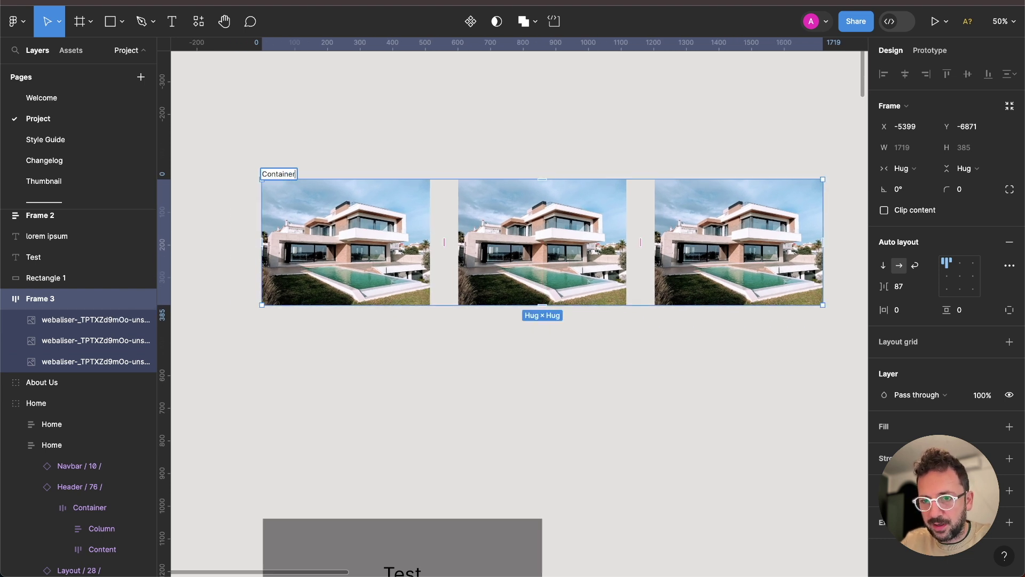
left_click(396, 110)
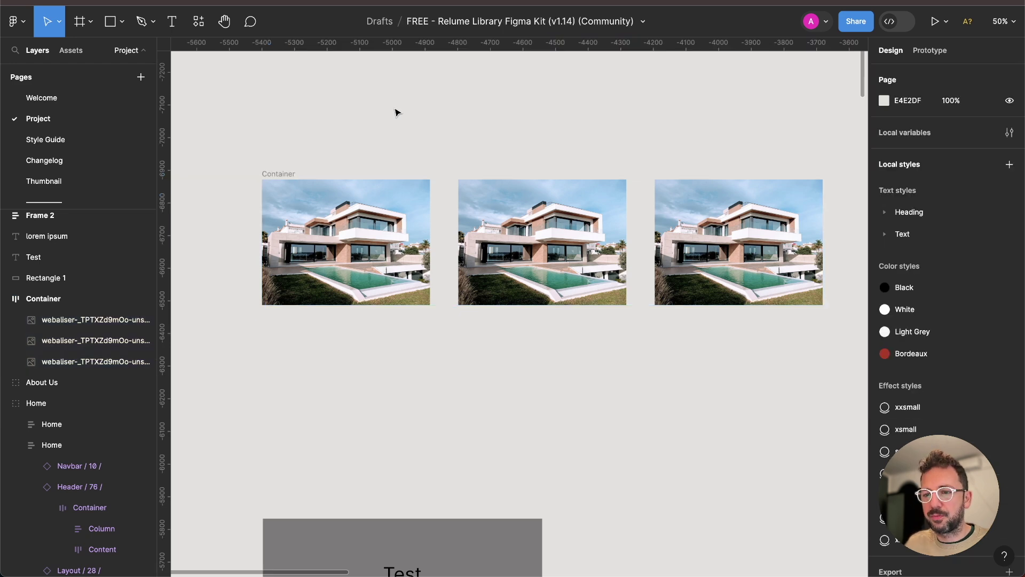
left_click(374, 263)
Step: Switch Container to vertical layout, move it up, then return it to a horizontal row
left_click(90, 340)
left_click(81, 358)
left_click(81, 341)
left_click(81, 319)
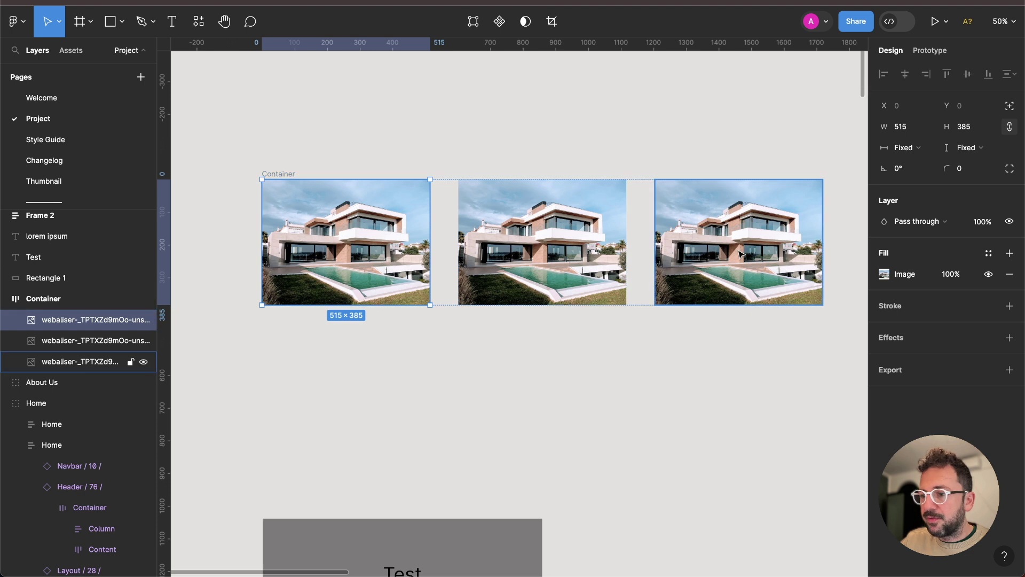
left_click(79, 302)
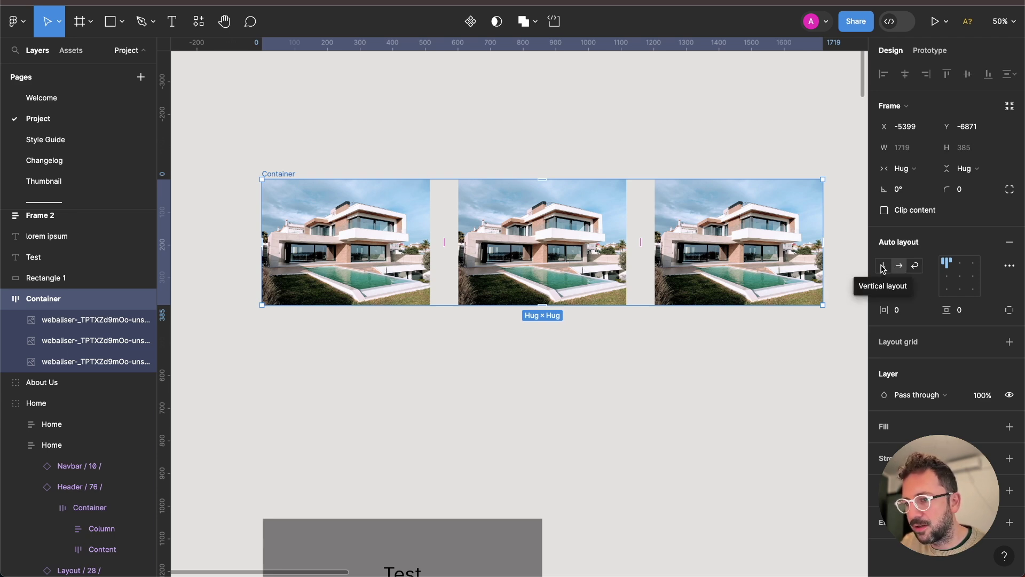
left_click(883, 265)
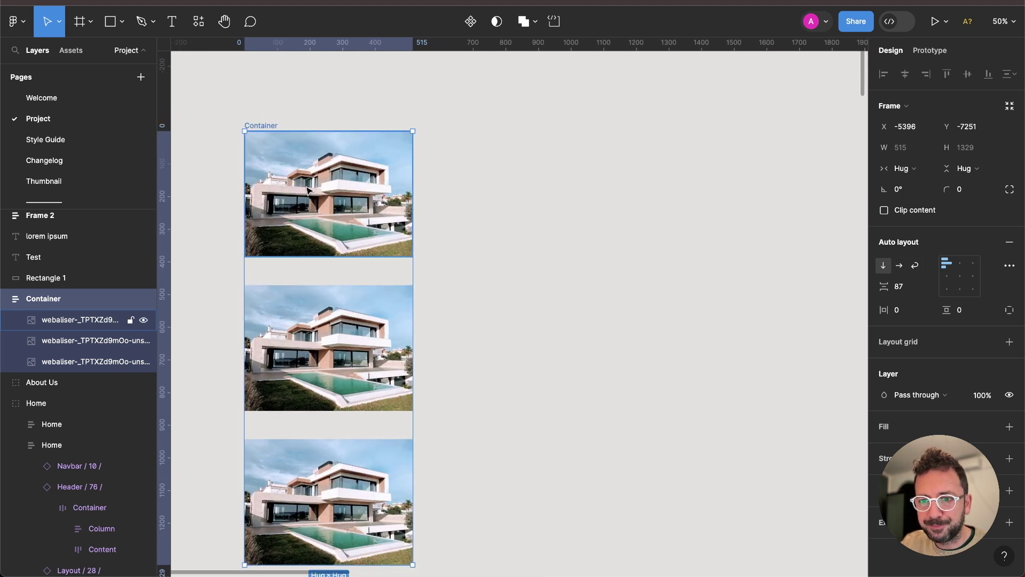
left_click_drag(367, 129, 371, 83)
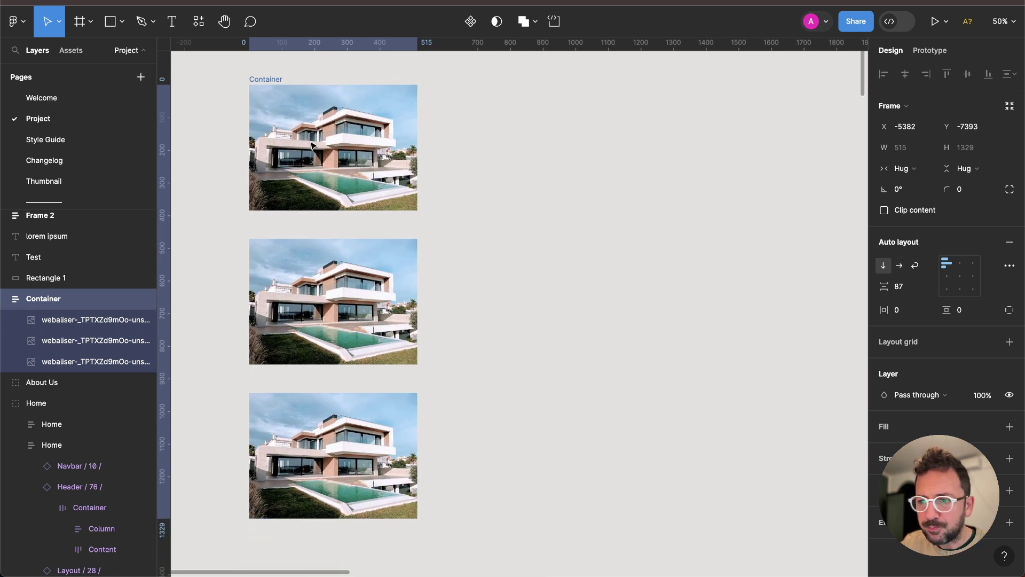
left_click(900, 267)
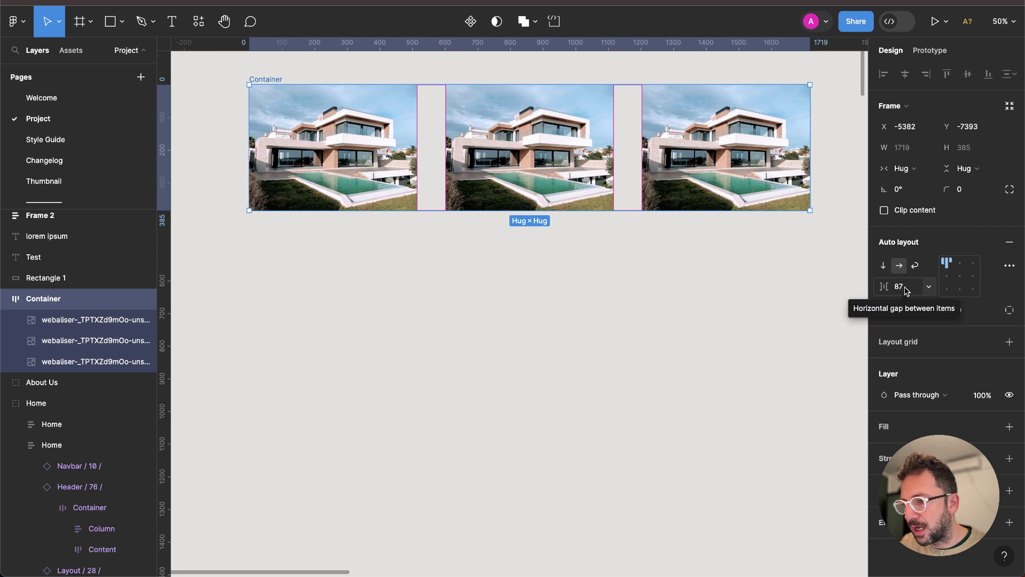
Step: Set the gap between the Container's photos to 10, then to 30
left_click(905, 290)
type("10")
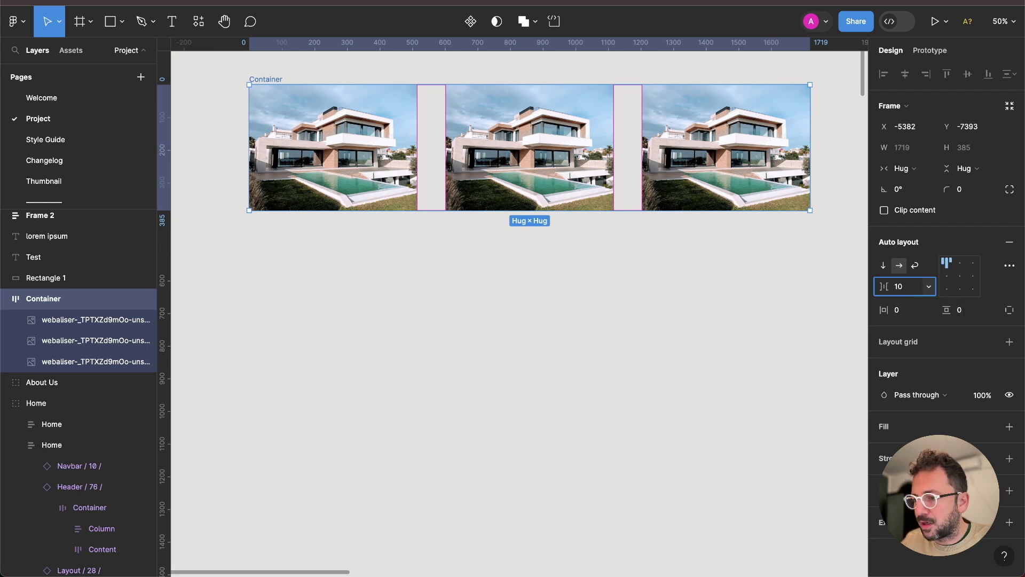
key("Return")
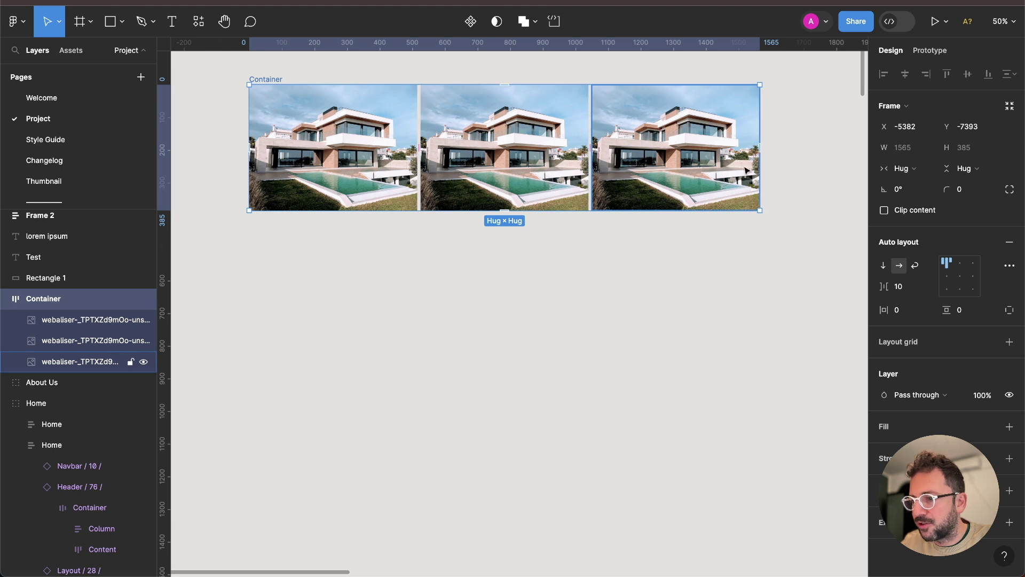
left_click(904, 288)
type("30")
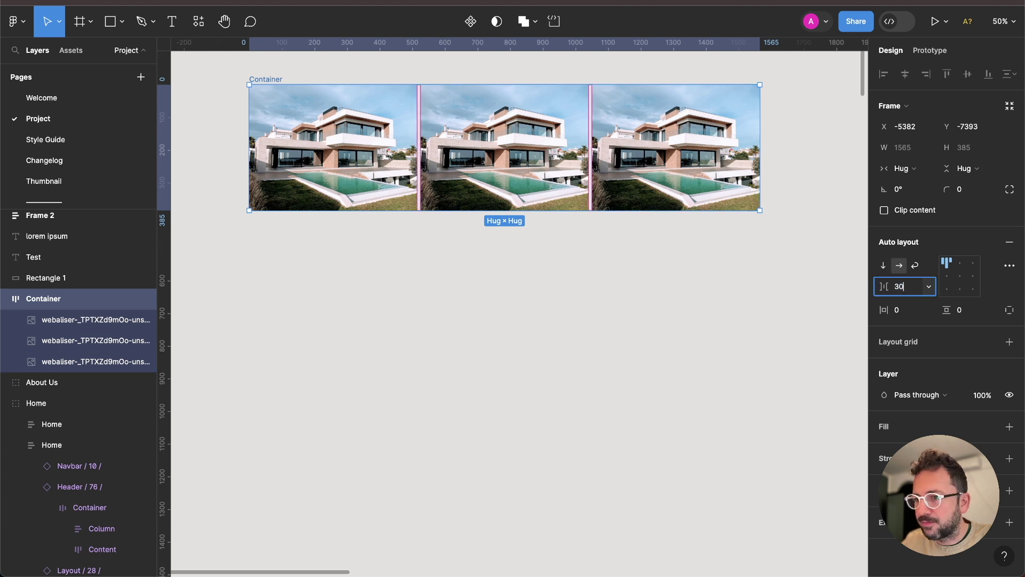
key("Return")
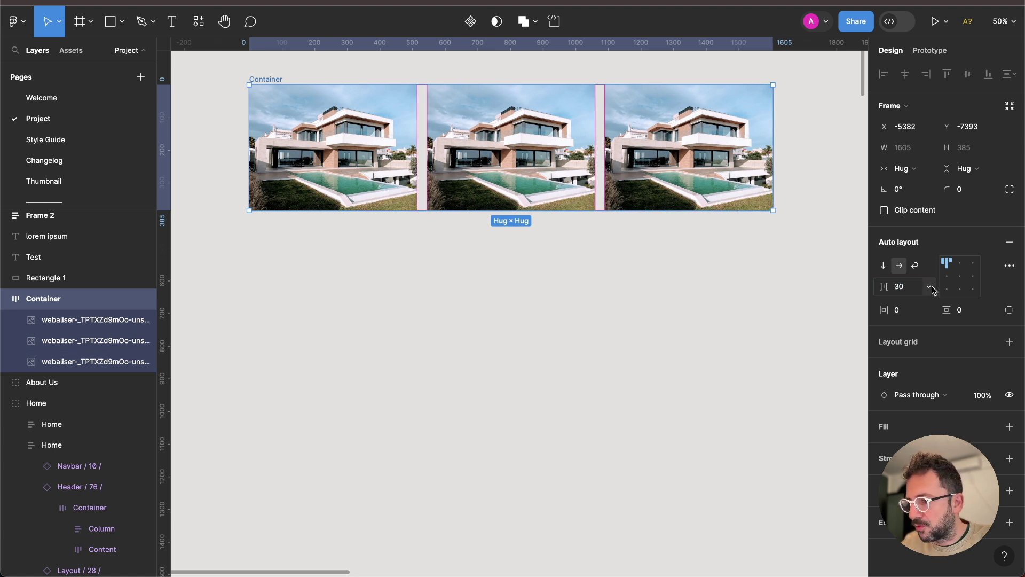
Step: Give Container 20 horizontal and vertical padding and a white fill
left_click(901, 312)
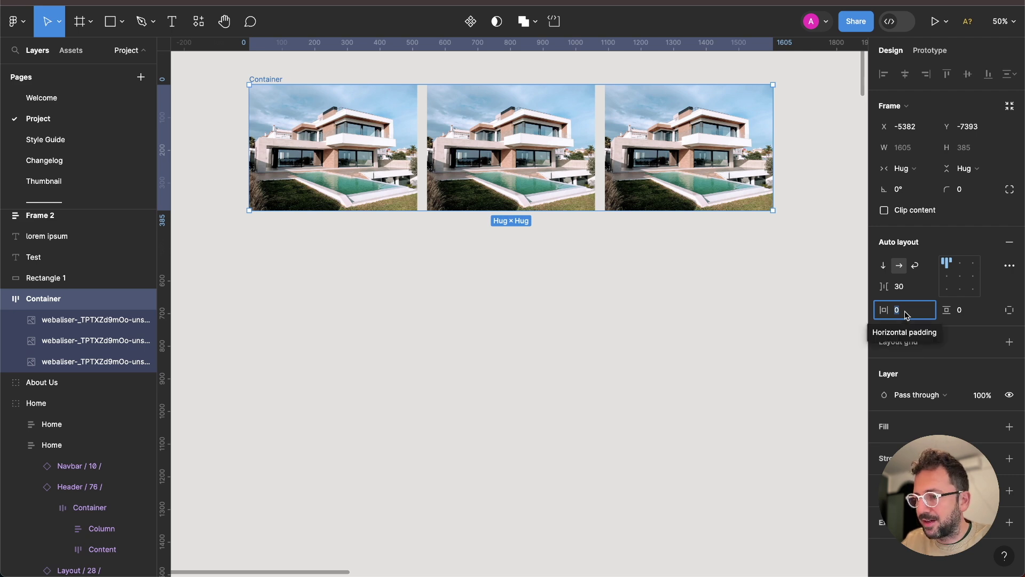
type("2")
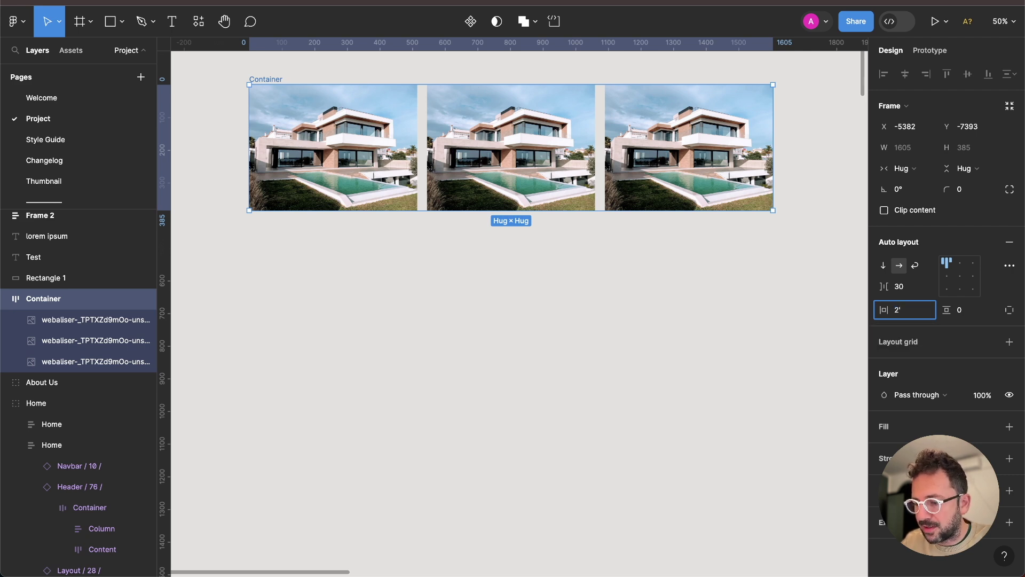
key("Return")
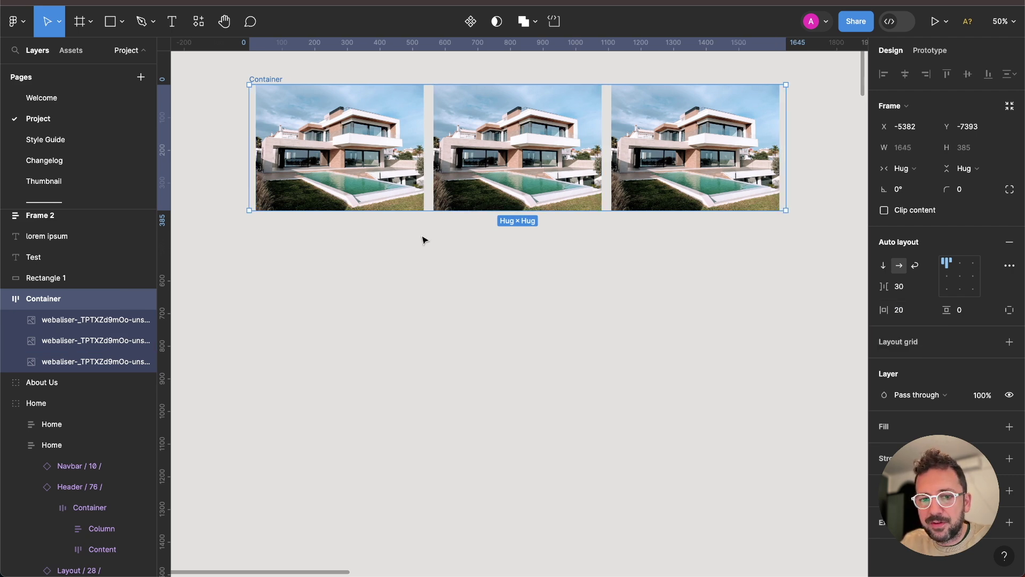
left_click(969, 312)
type("20")
key("Return")
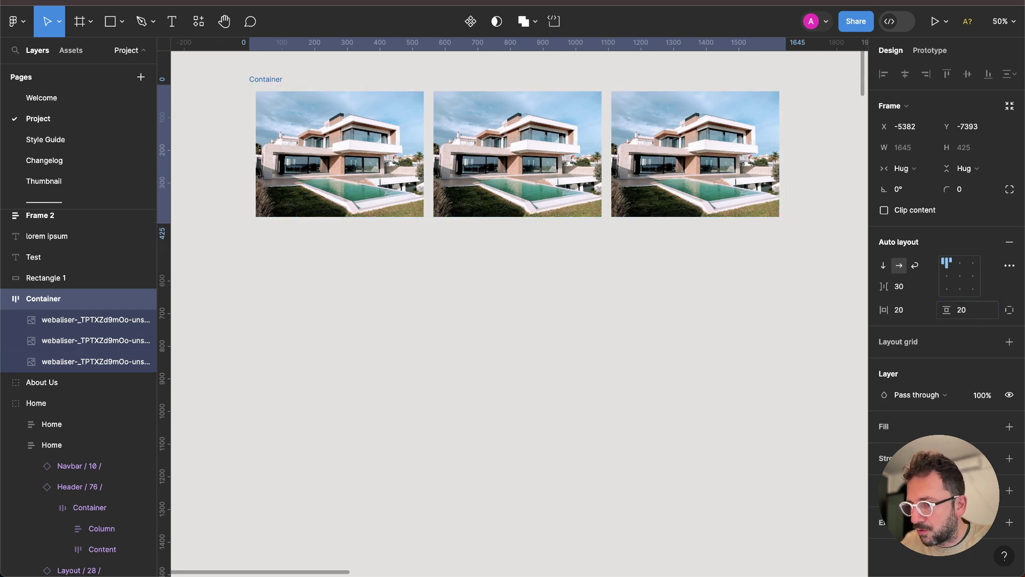
mouse_move(80, 298)
left_click(1010, 426)
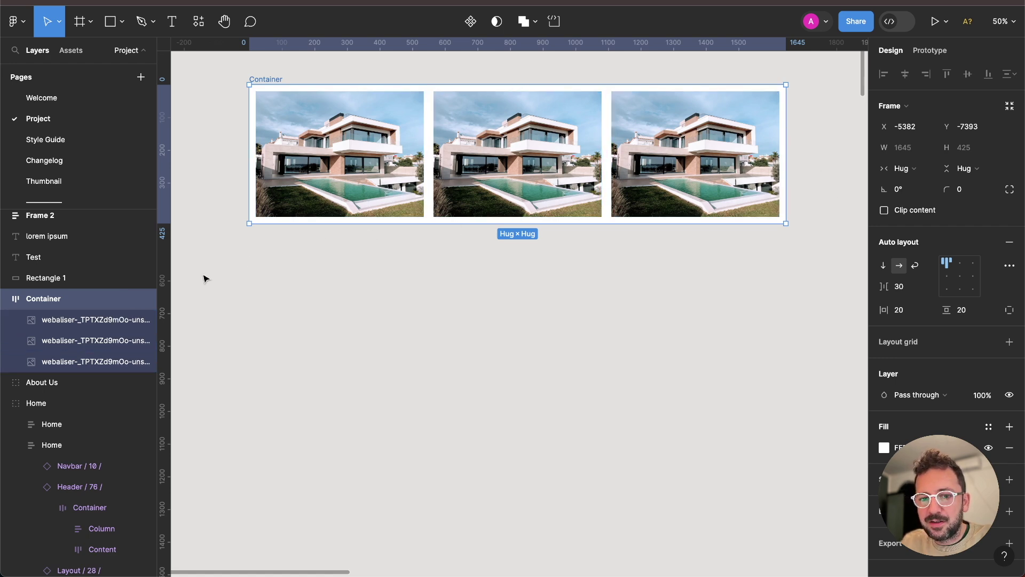
Step: Widen the Container to a fixed width of about 1858
left_click_drag(787, 156, 855, 150)
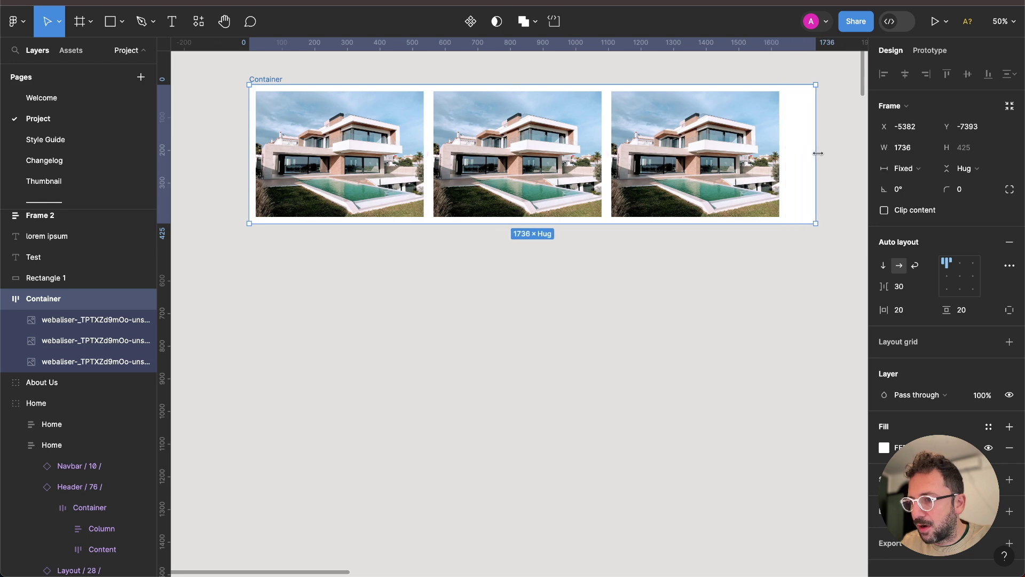
left_click_drag(839, 153, 843, 152)
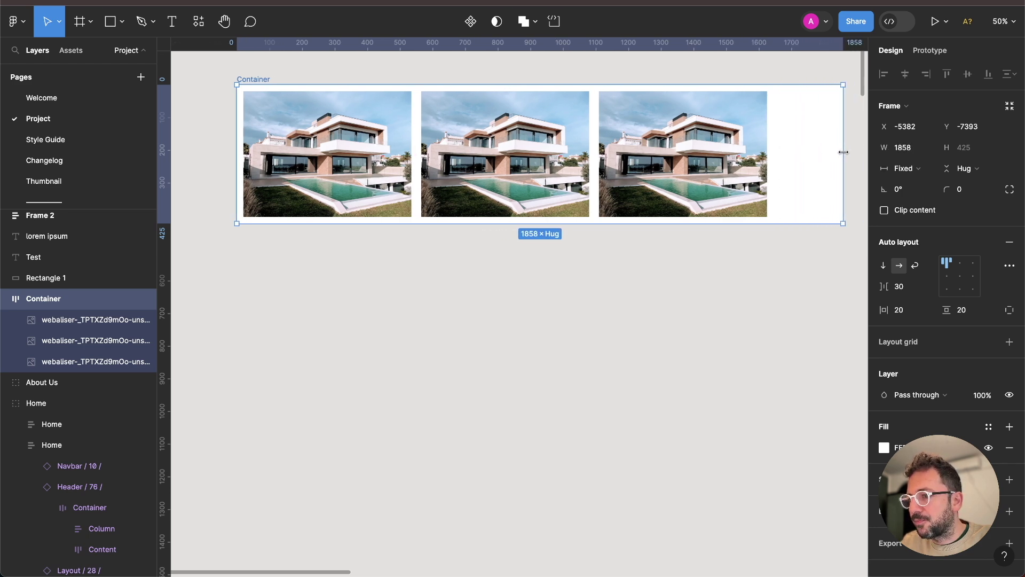
scroll(790, 187, "right", 5)
scroll(789, 187, "up", 2)
scroll(790, 187, "left", 5)
scroll(790, 188, "down", 2)
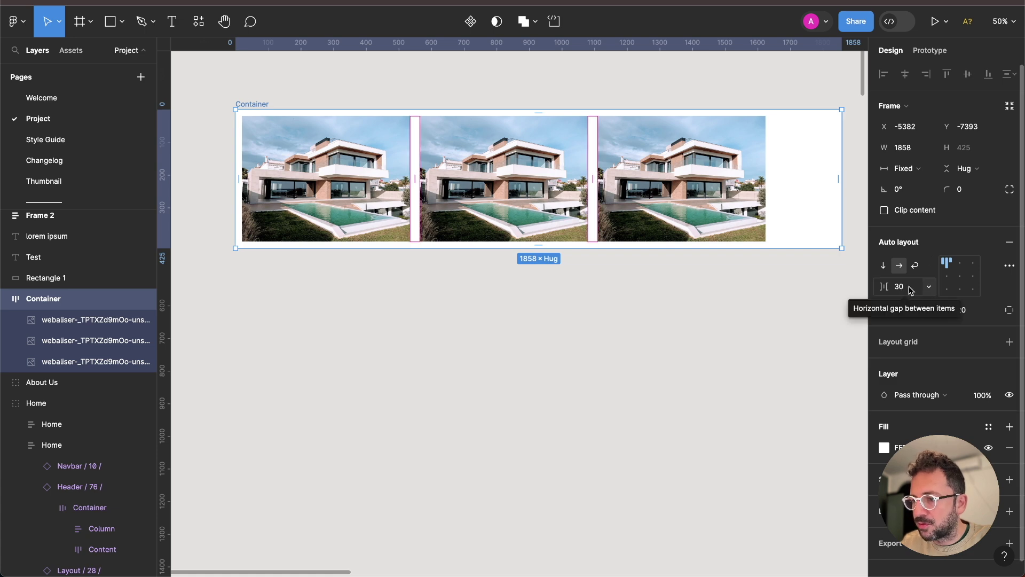
Step: Set the photo spacing to Auto and resize the Container to 1728 wide
left_click(930, 289)
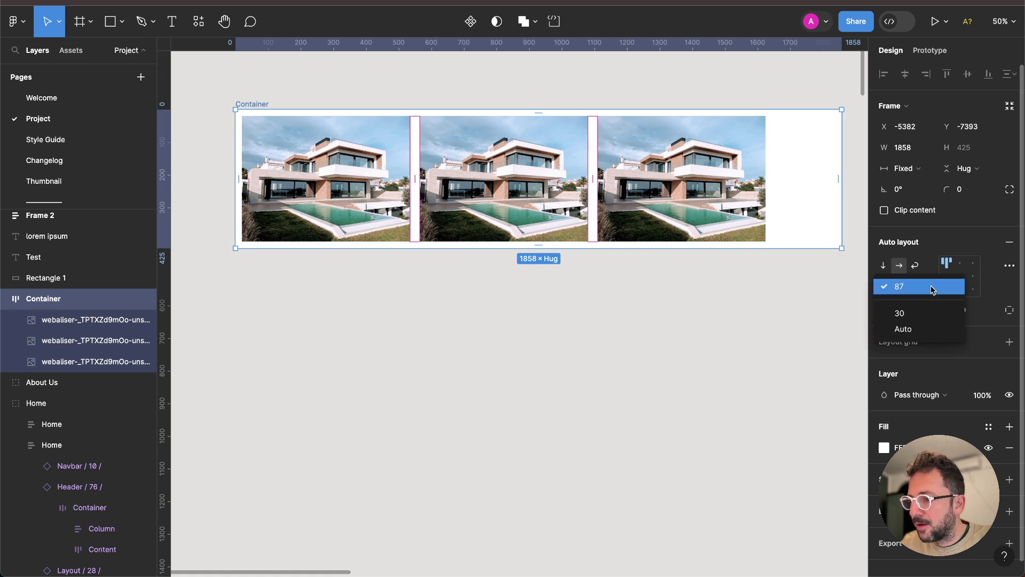
left_click(925, 329)
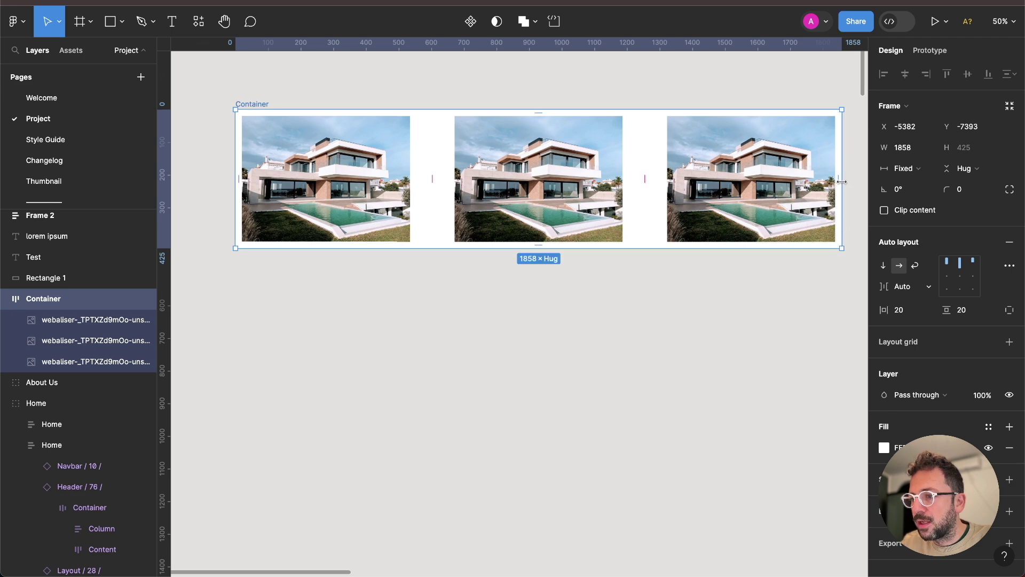
left_click_drag(842, 181, 876, 170)
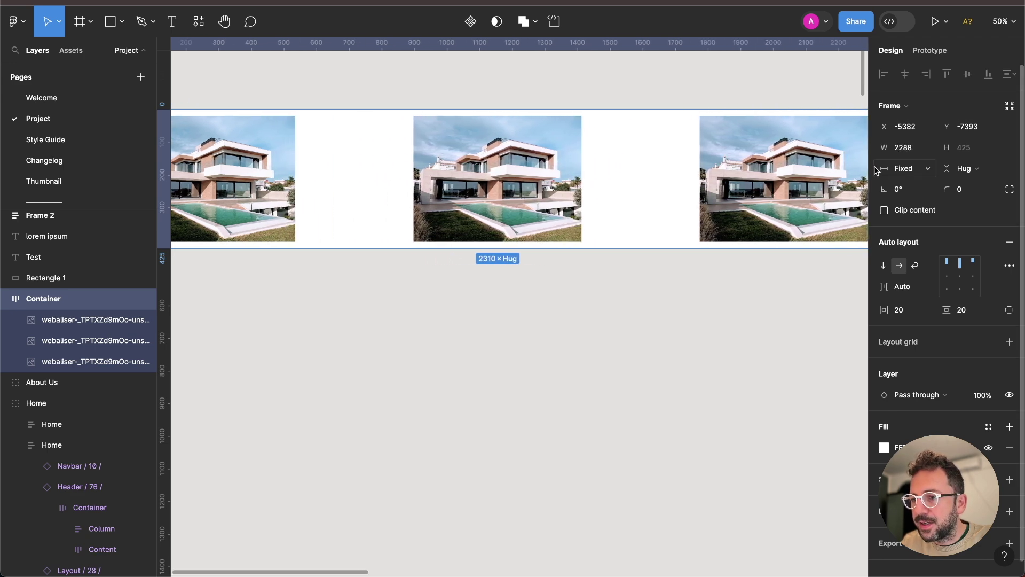
left_click_drag(876, 170, 649, 185)
scroll(649, 185, "up", 3)
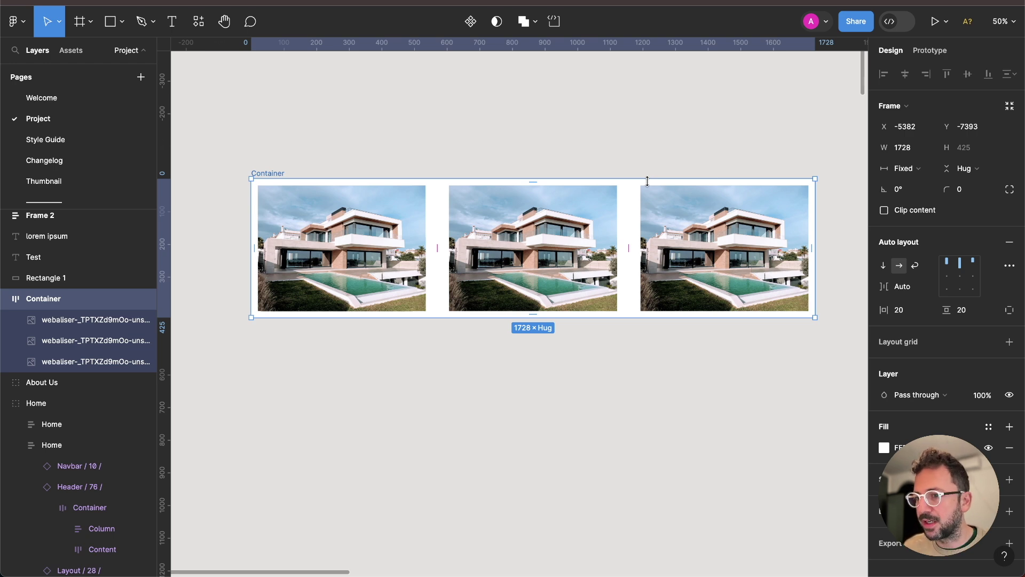
scroll(647, 181, "right", 15)
scroll(650, 185, "down", 5)
scroll(650, 185, "down", 3)
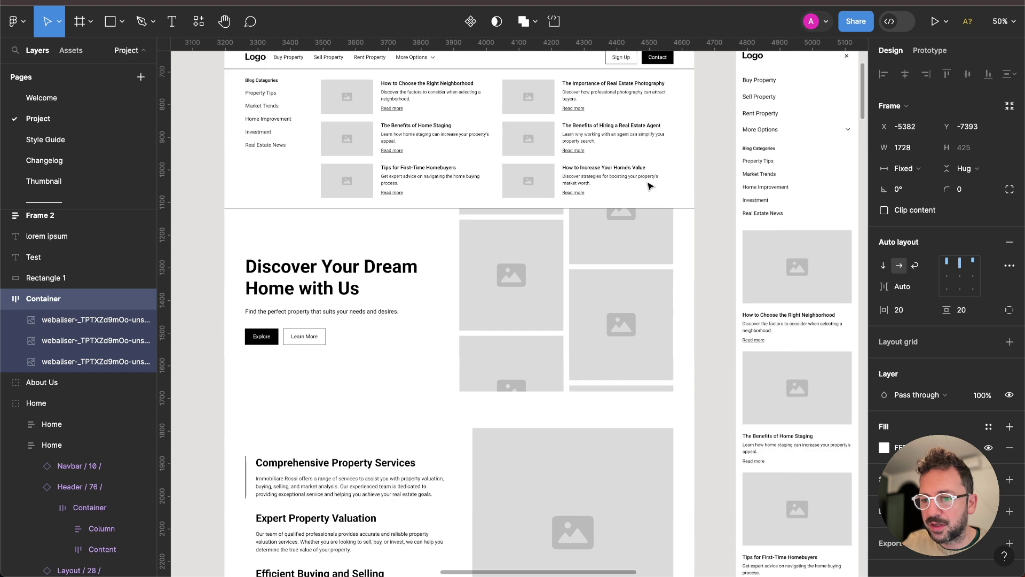
scroll(649, 185, "left", 15)
scroll(650, 185, "left", 4)
scroll(650, 185, "up", 2)
scroll(650, 185, "down", 5)
scroll(650, 185, "down", 6)
scroll(650, 185, "right", 4)
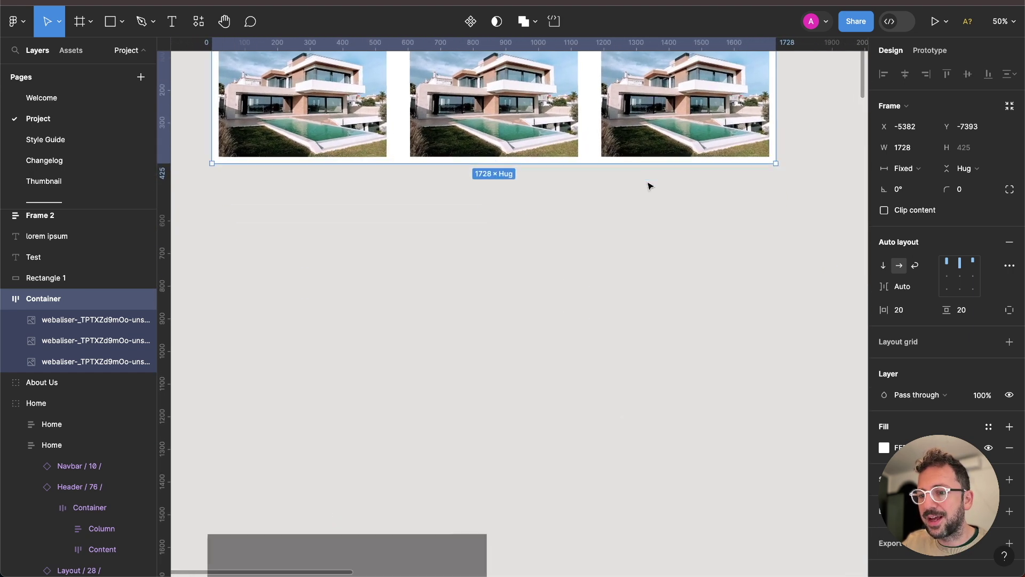
scroll(649, 185, "up", 2)
scroll(534, 213, "down", 10)
left_click(424, 245)
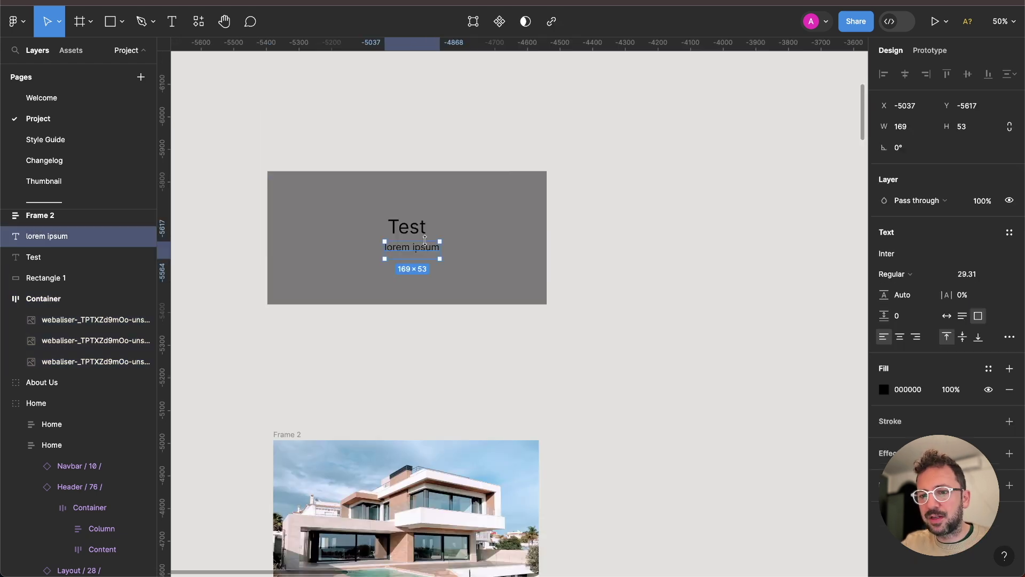
left_click(33, 257, "shift")
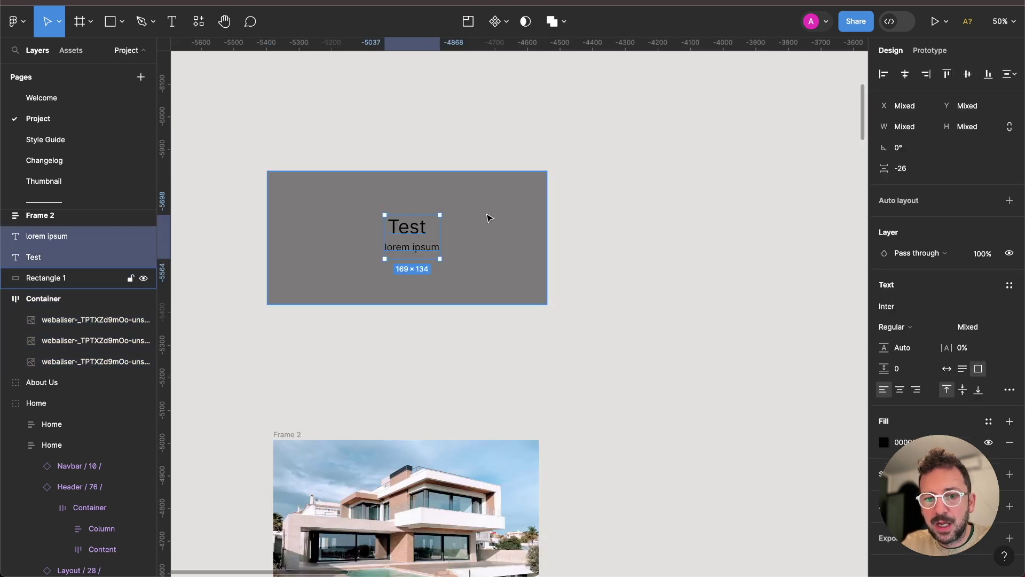
scroll(487, 218, "left", 4)
scroll(488, 217, "down", 1)
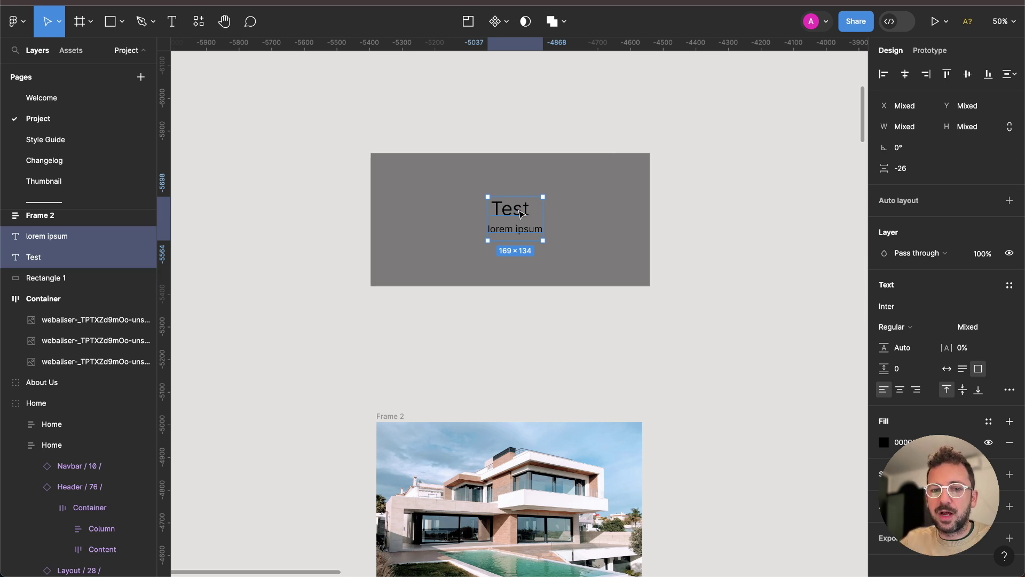
left_click(449, 206)
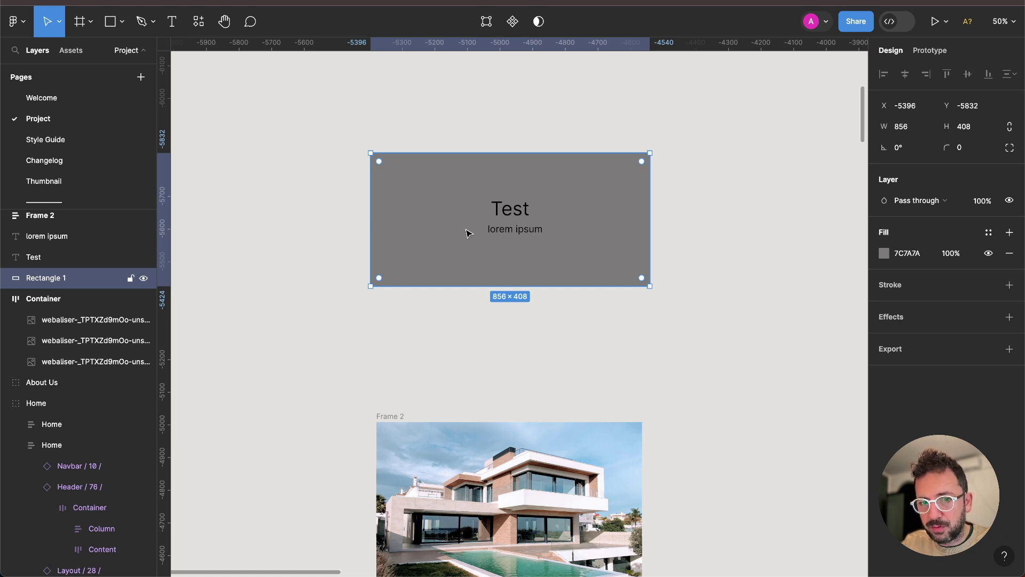
Step: Wrap Rectangle 1 in auto-layout Frame 3 and move Test and lorem ipsum in above it
key("shift+a")
left_click(48, 257)
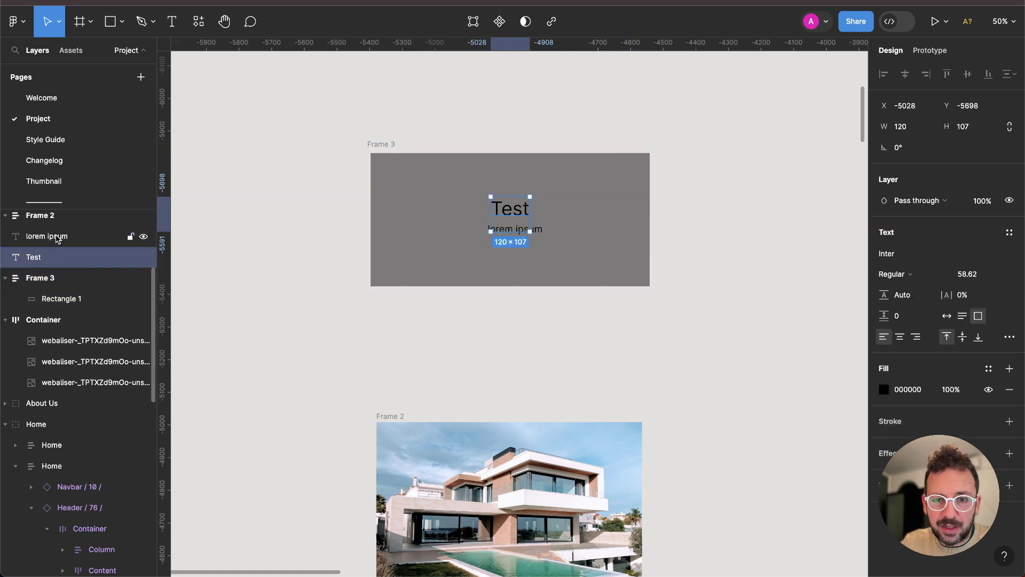
left_click(57, 238, "shift")
left_click_drag(59, 239, 74, 288)
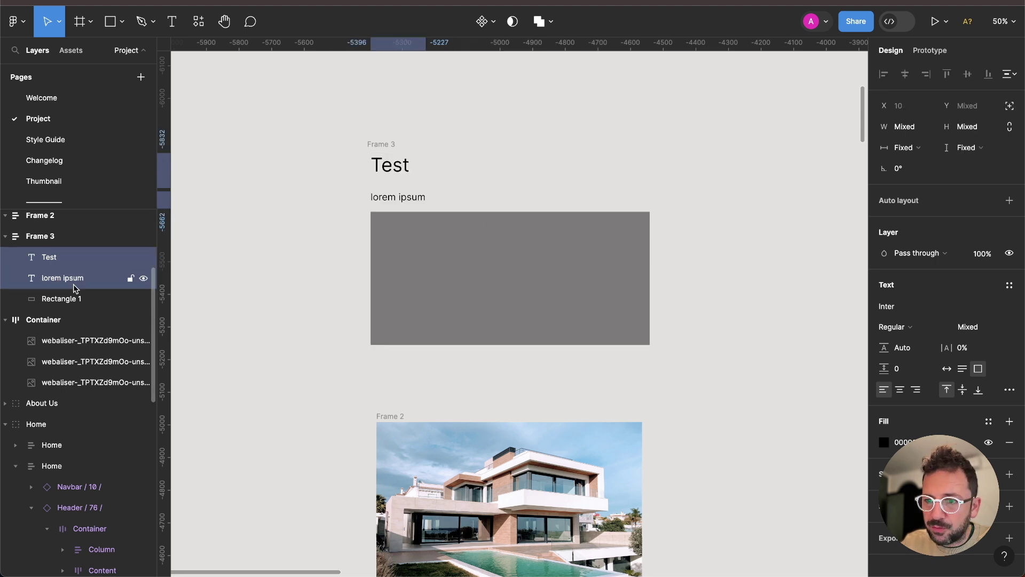
left_click(83, 278, "shift")
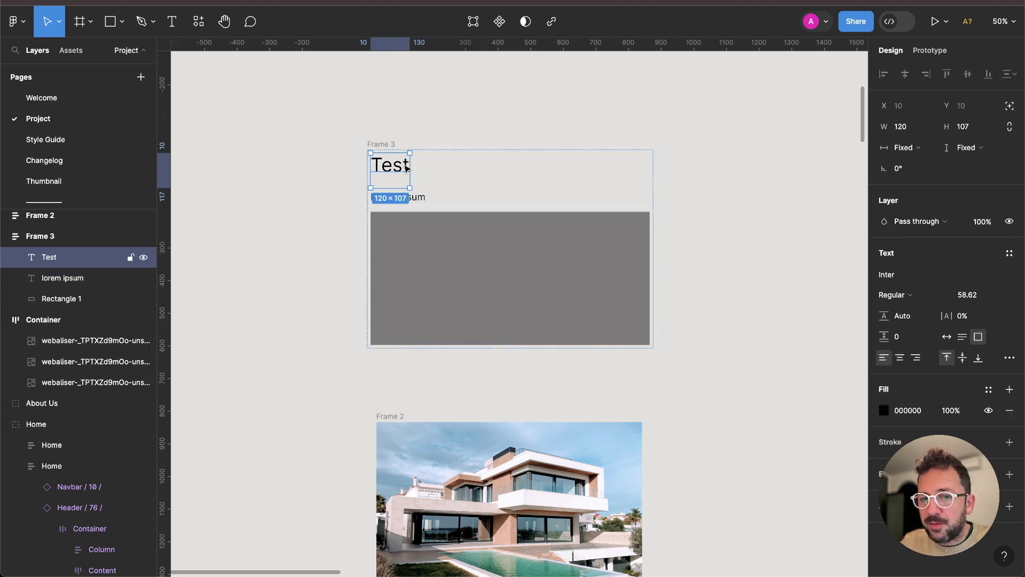
left_click(86, 278)
left_click(82, 292)
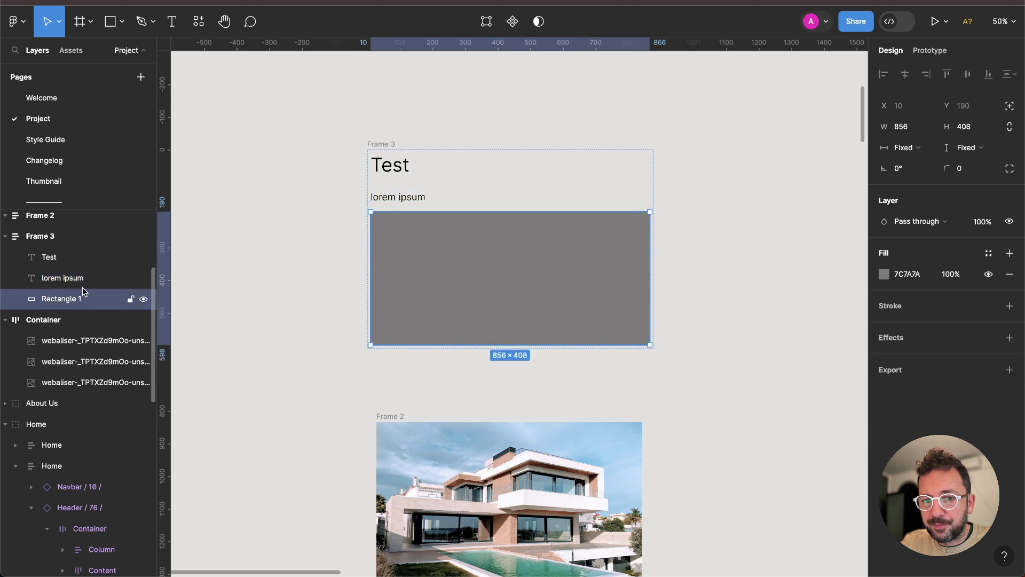
left_click(59, 257)
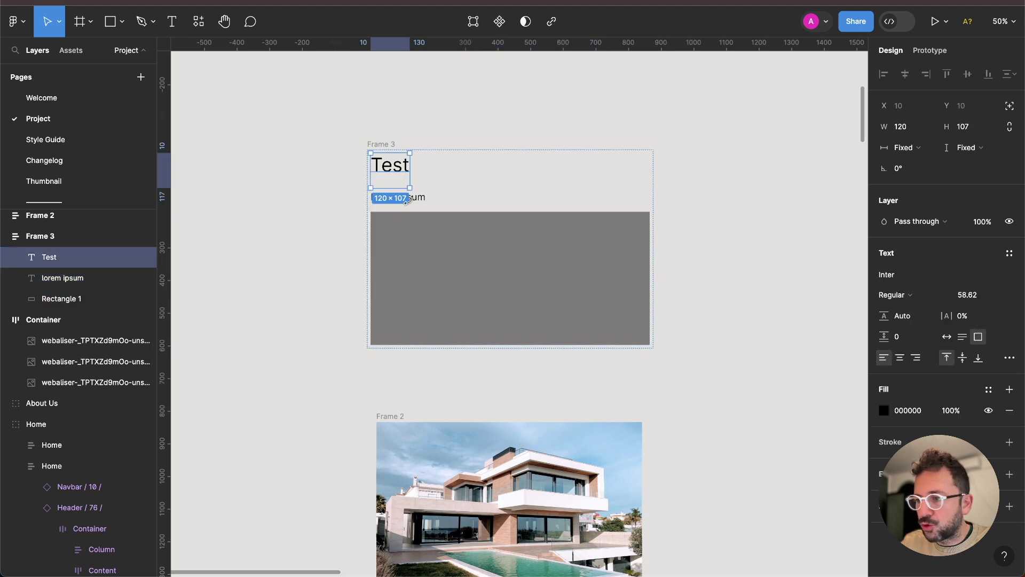
left_click(38, 238)
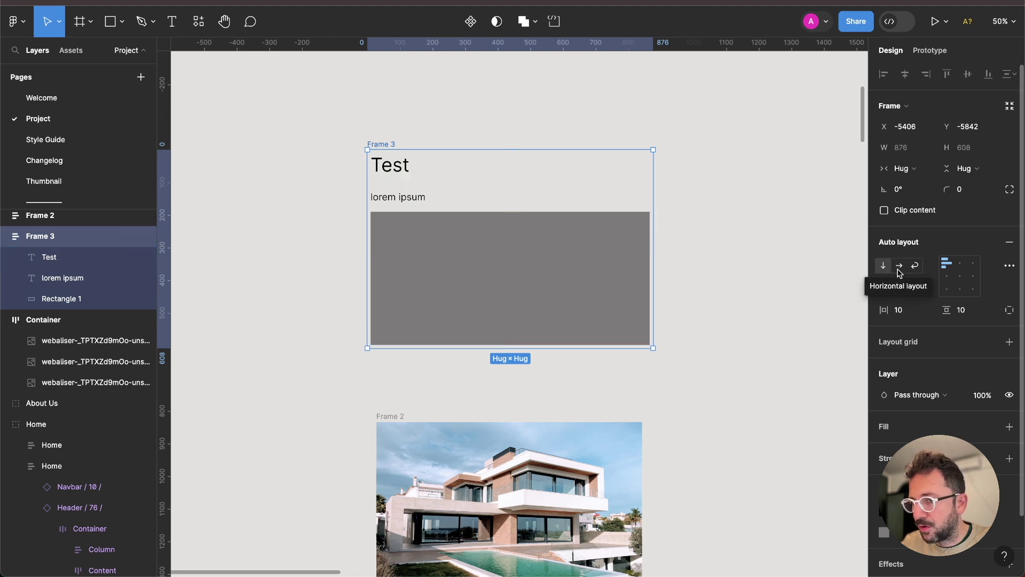
Step: Make the frame's layout vertical and delete the grey rectangle from it
left_click(881, 271)
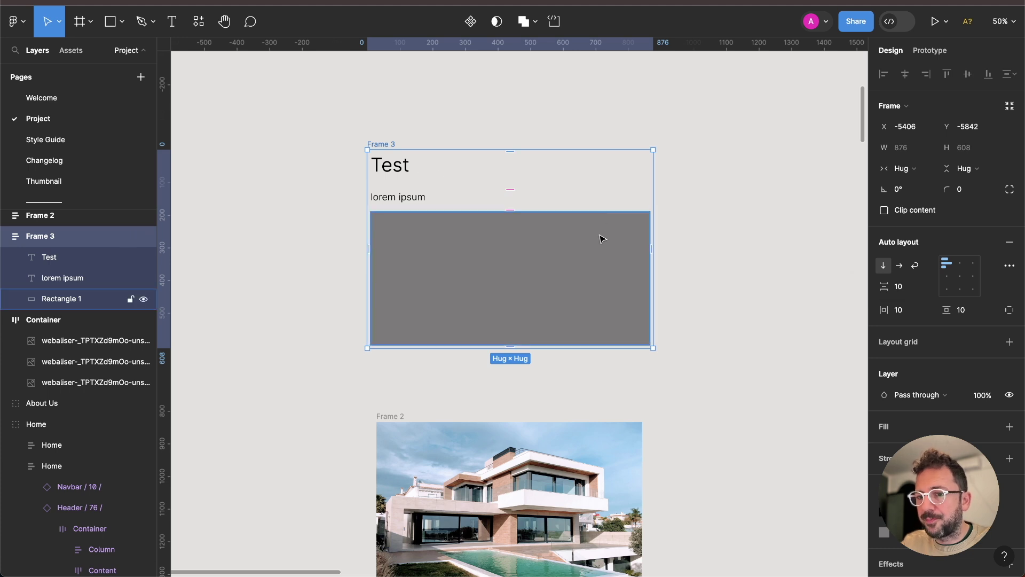
left_click(87, 301)
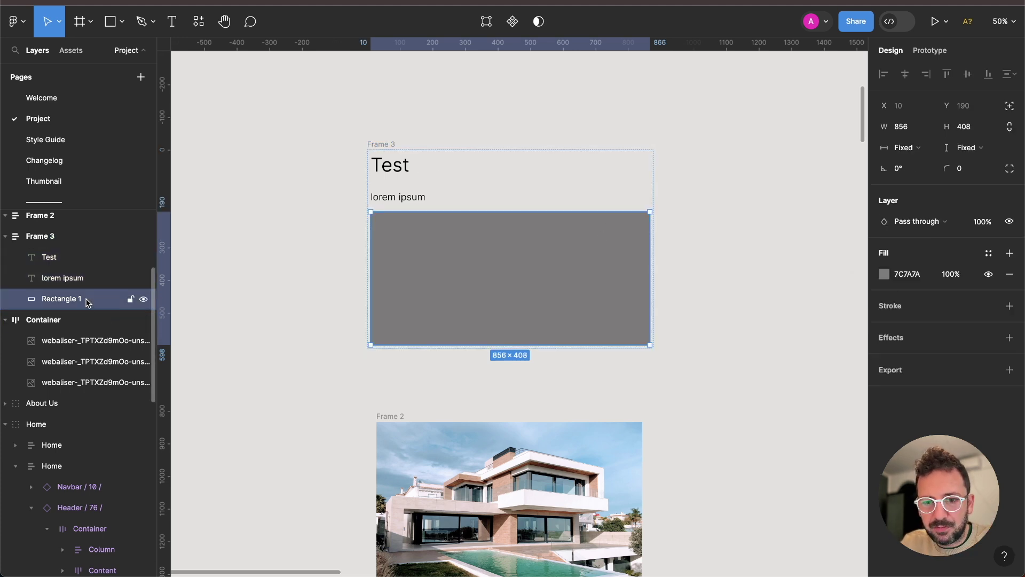
key("Delete")
Step: Rename Frame 3 to 'Cover' and give it a white fill
left_click(86, 236)
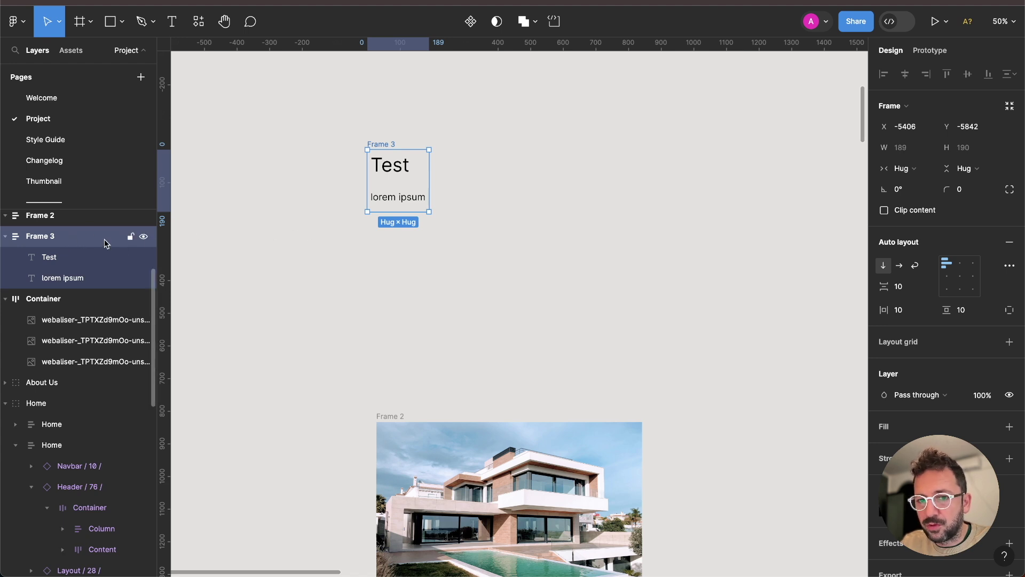
double_click(42, 240)
type("Cover")
key("Return")
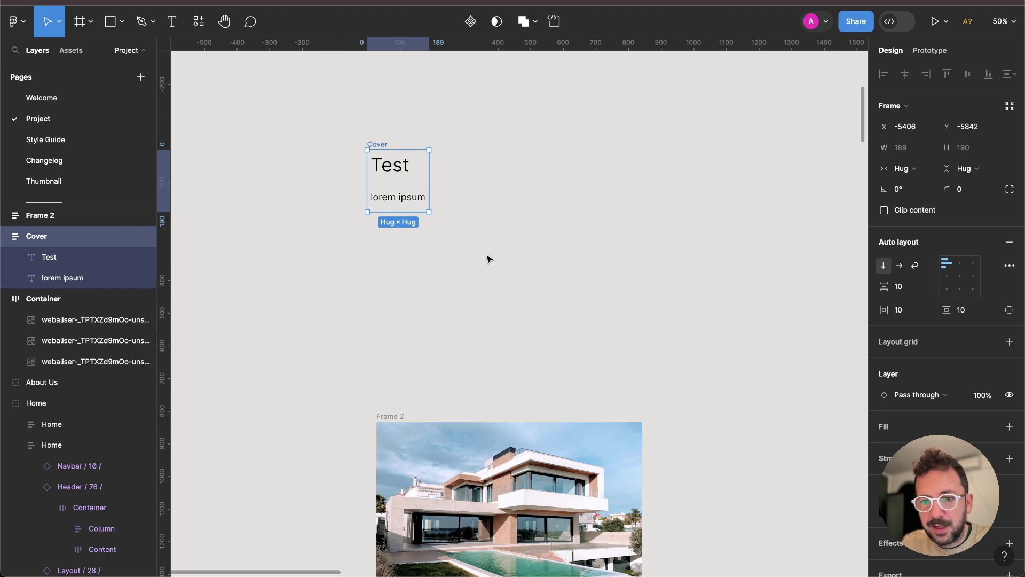
left_click(1008, 426)
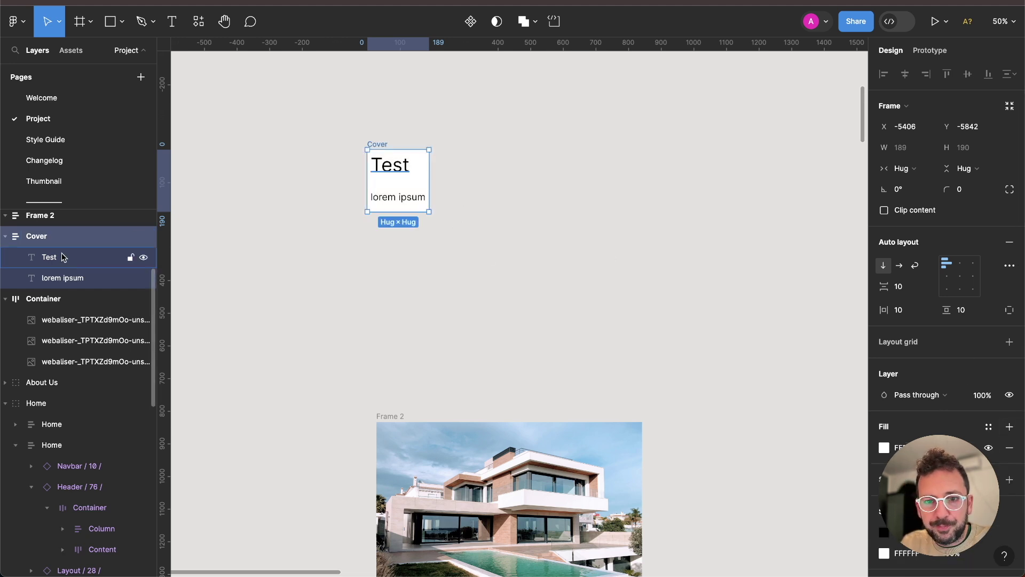
Step: Resize the Cover frame to a fixed 816×504 and try a horizontal layout
left_click_drag(429, 184, 634, 184)
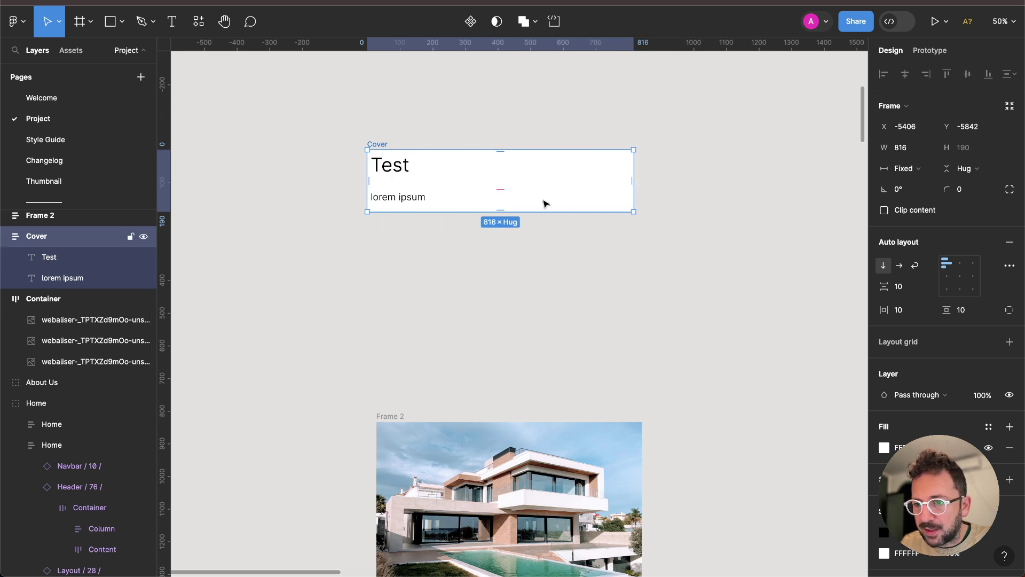
left_click_drag(543, 211, 564, 314)
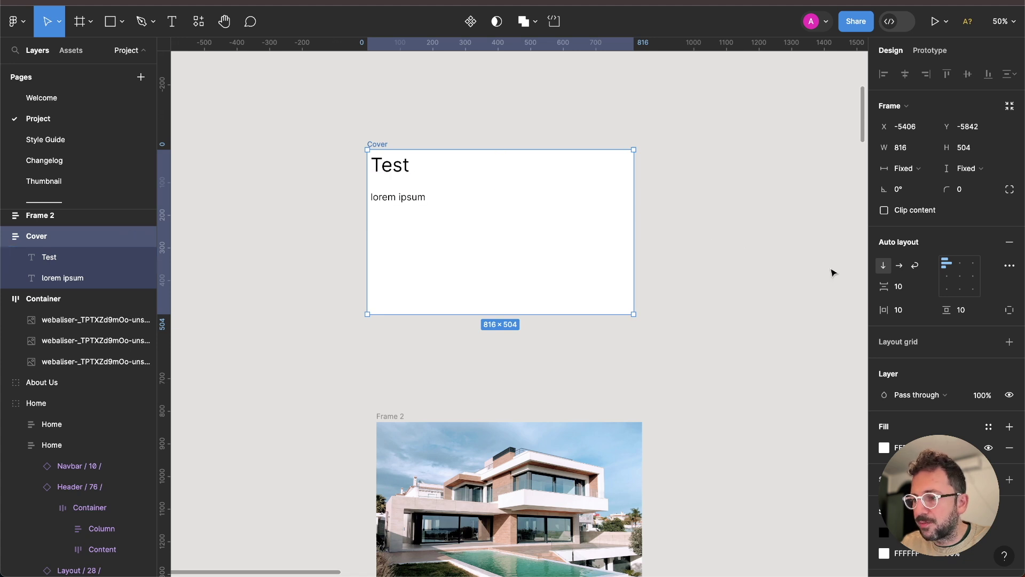
left_click(900, 266)
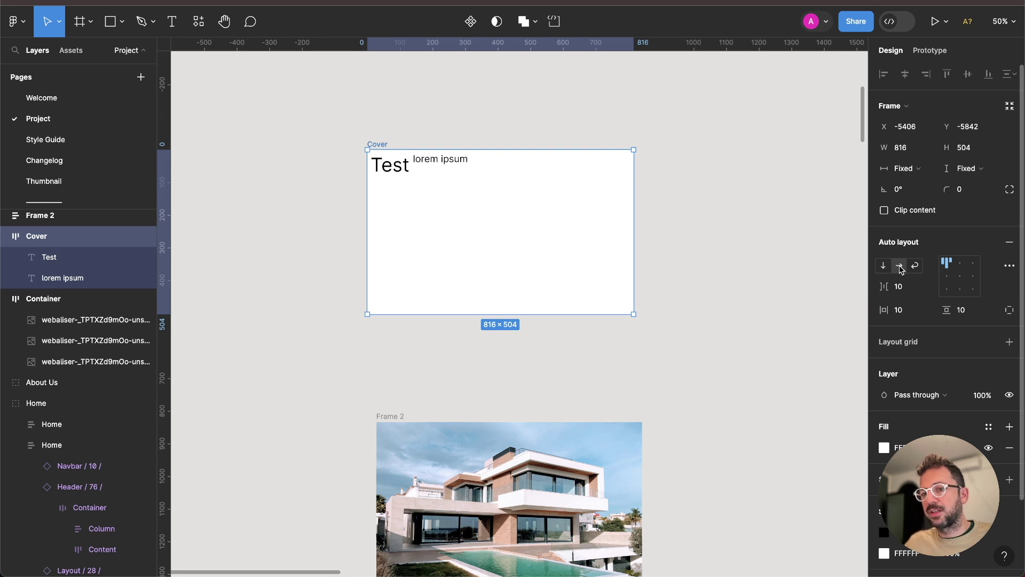
Step: Try several alignment positions, ending with the texts stacked vertically and centred
left_click(961, 262)
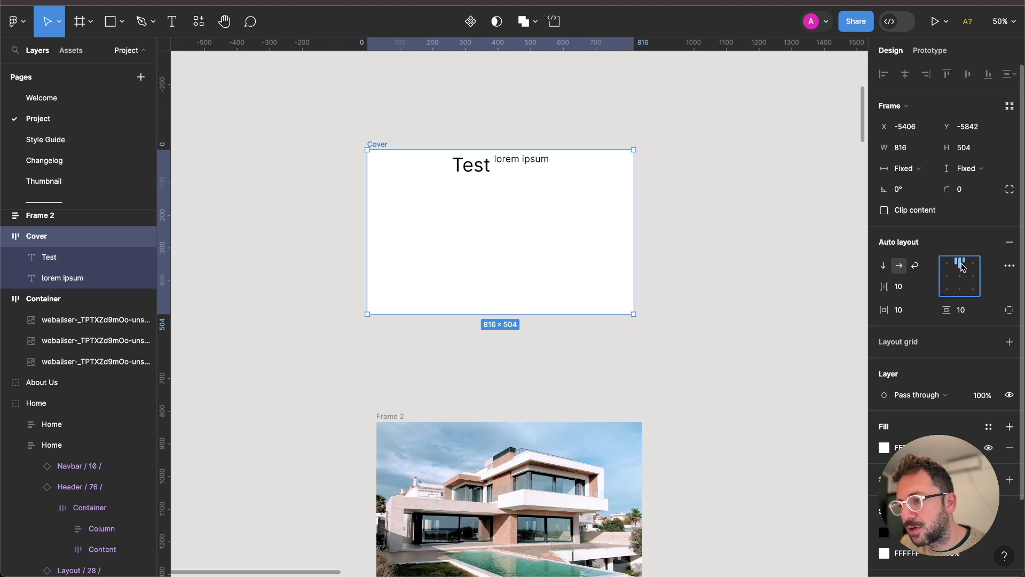
left_click(961, 276)
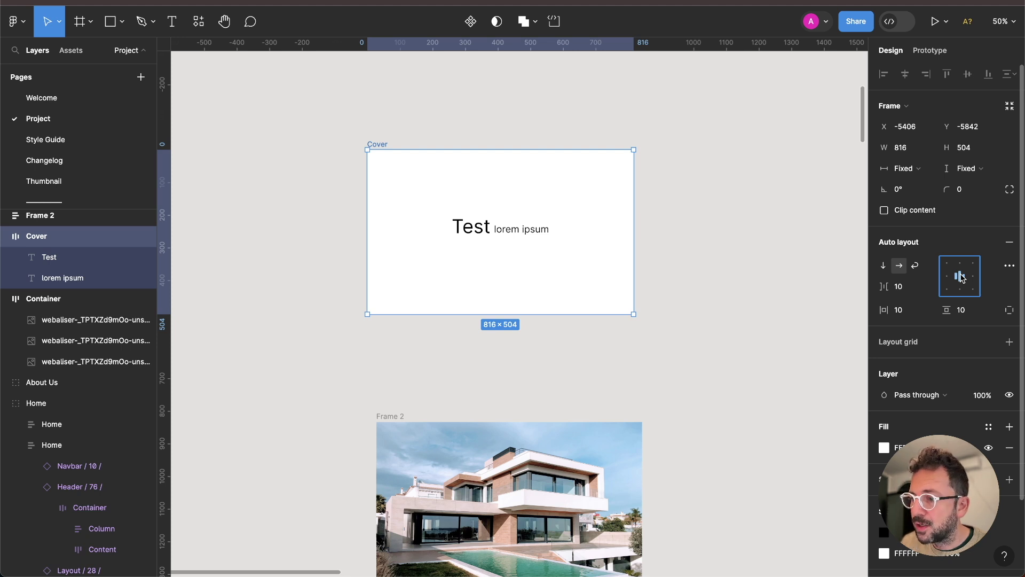
left_click(959, 289)
left_click(945, 289)
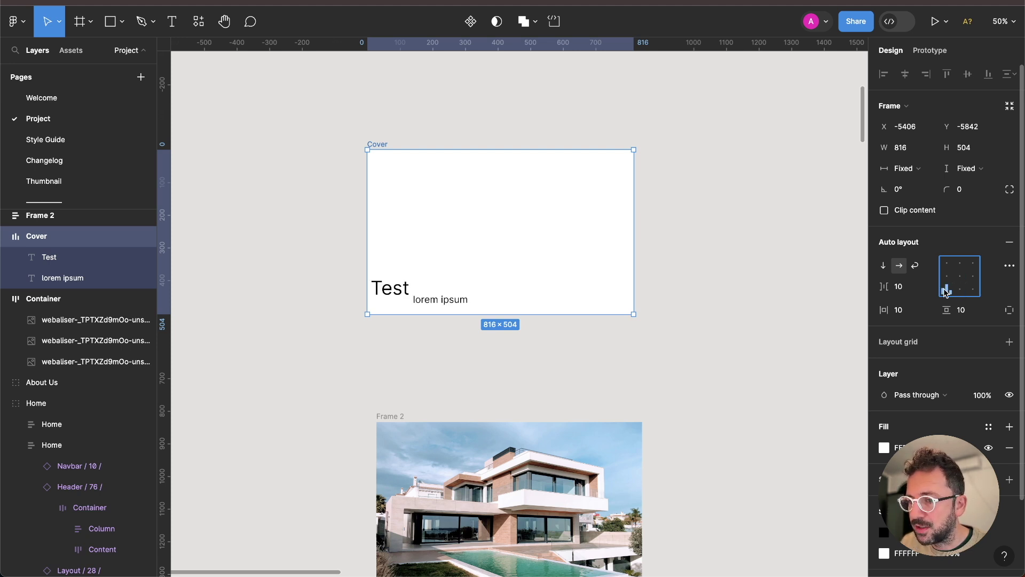
left_click(972, 289)
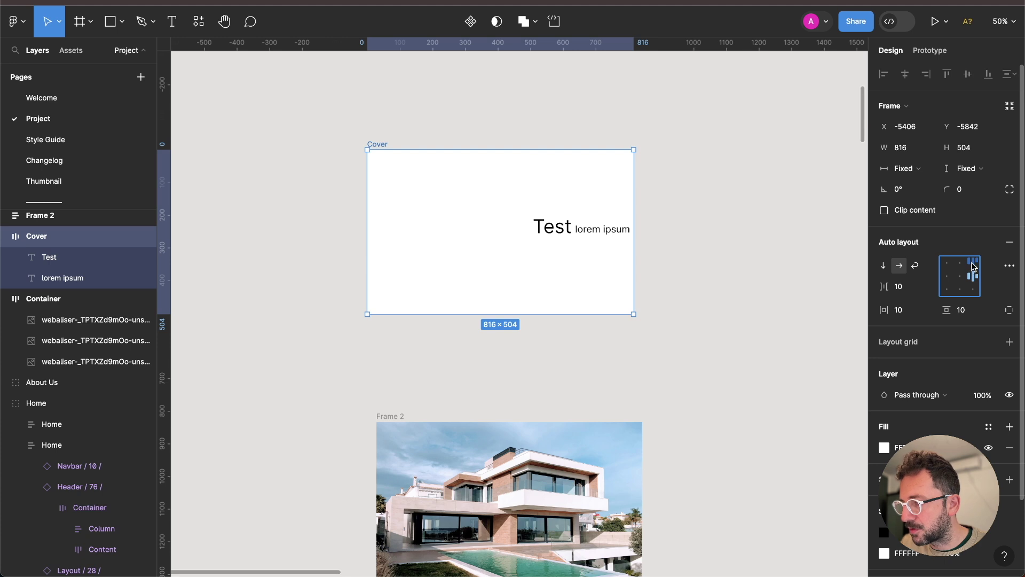
left_click(973, 262)
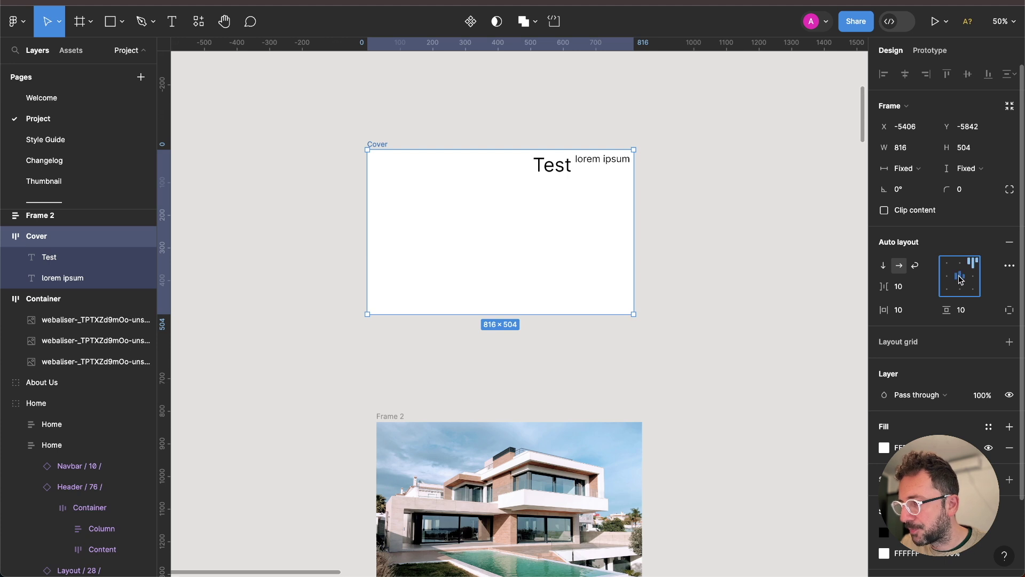
left_click(883, 265)
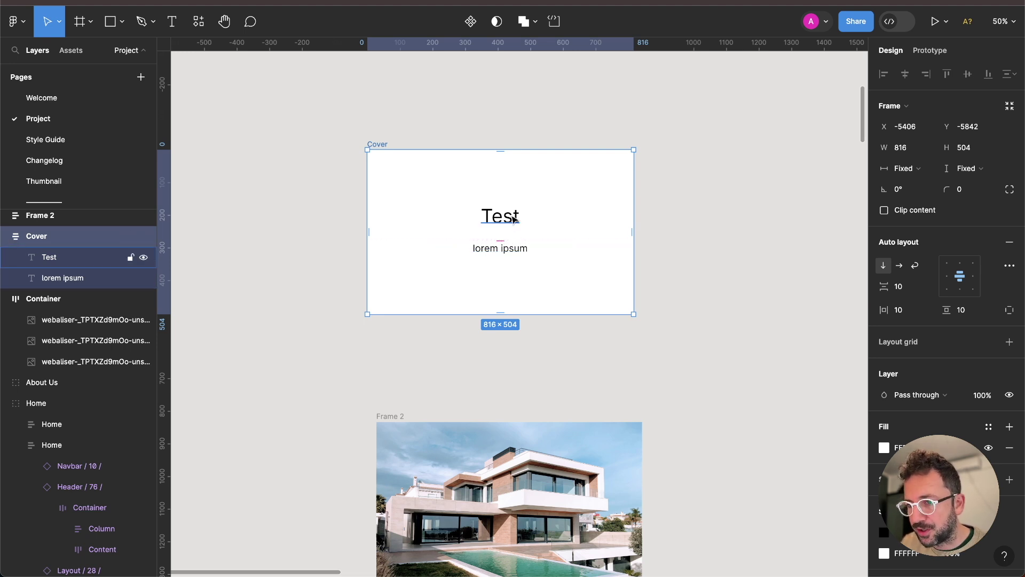
left_click(899, 289)
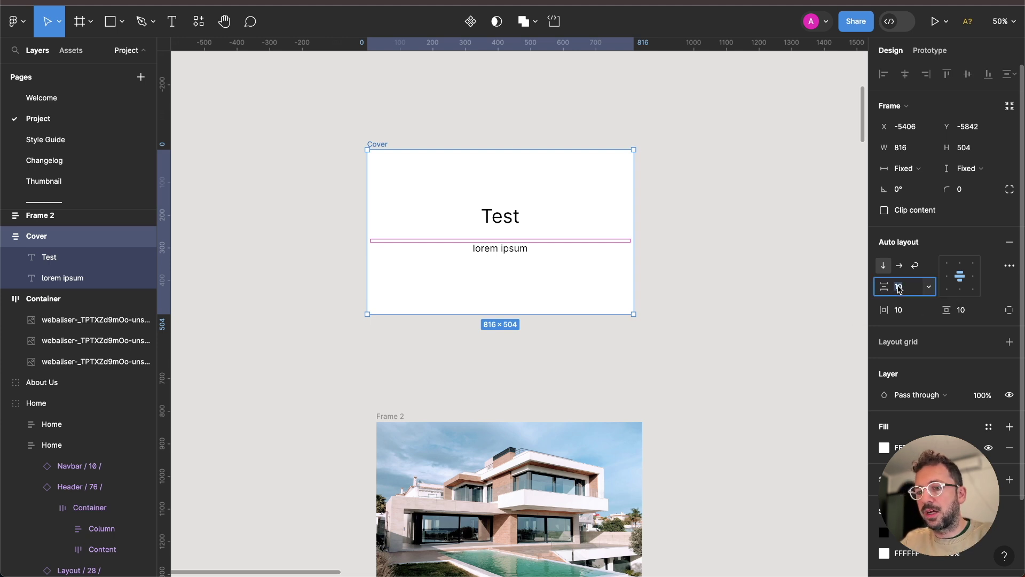
type("0")
Step: Set zero spacing between Test and lorem ipsum and resize the Test text box to 72 tall
key("Return")
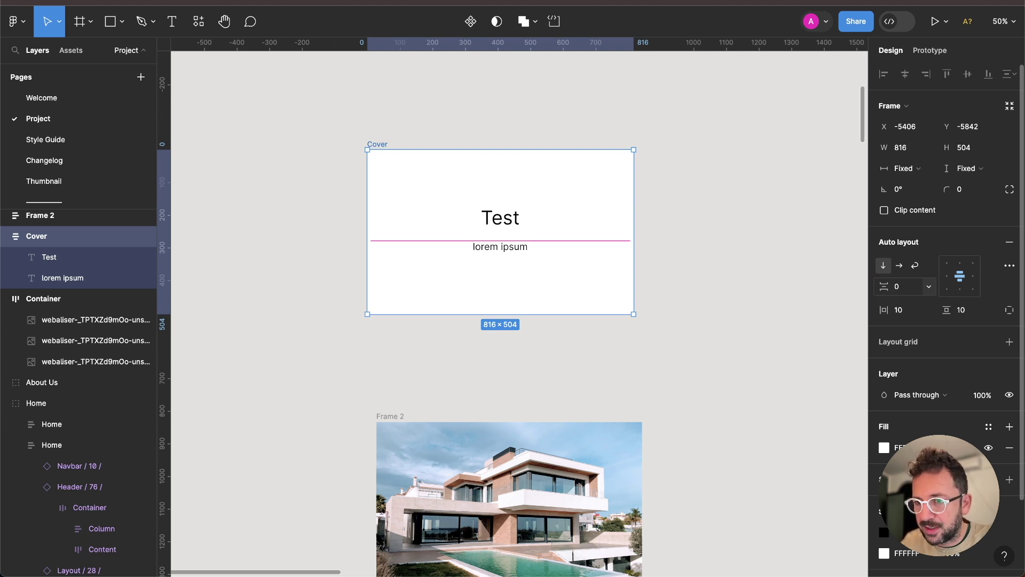
left_click(511, 227)
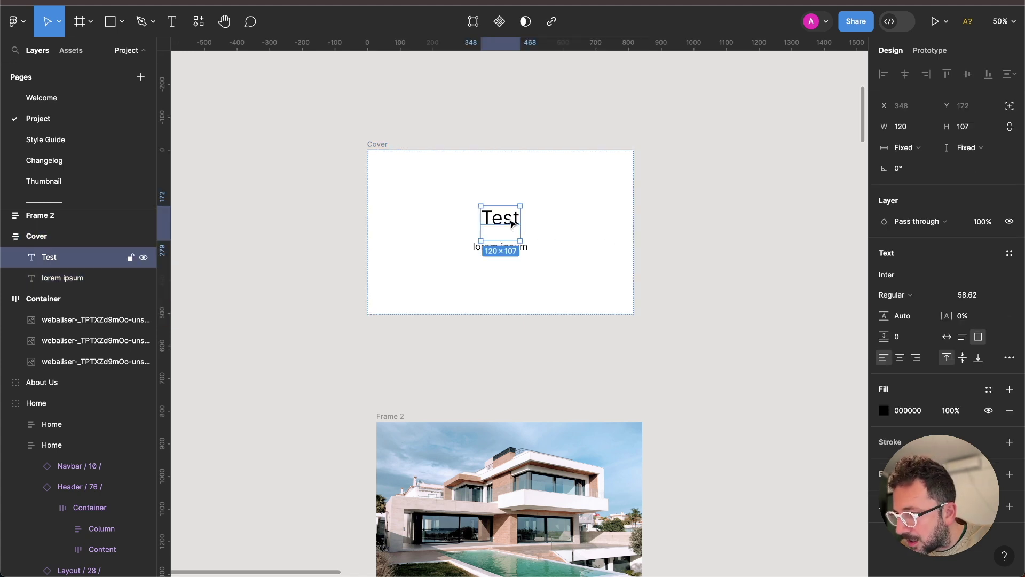
key("ctrl+z")
left_click_drag(504, 226, 504, 230)
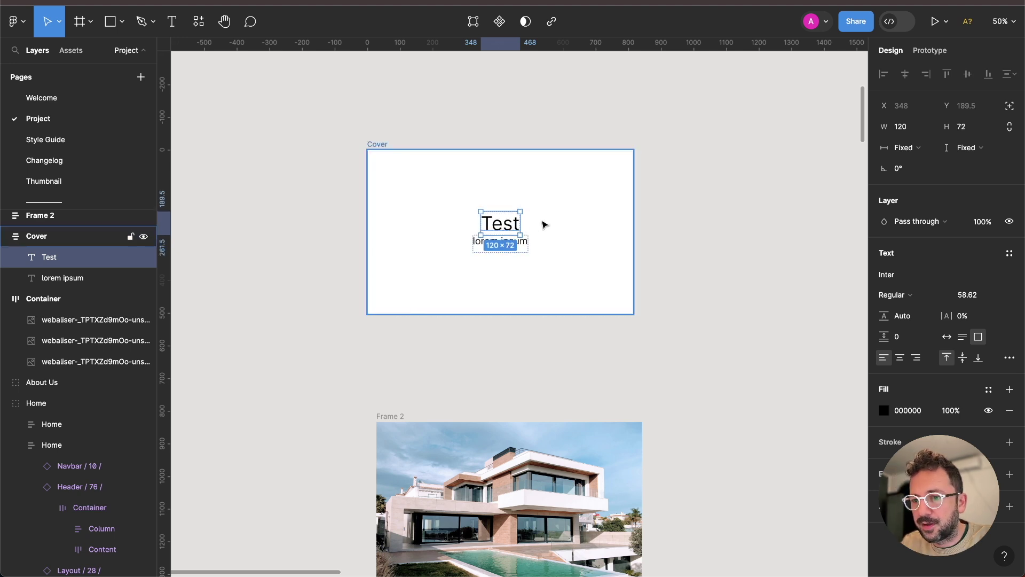
double_click(494, 223)
key("Escape")
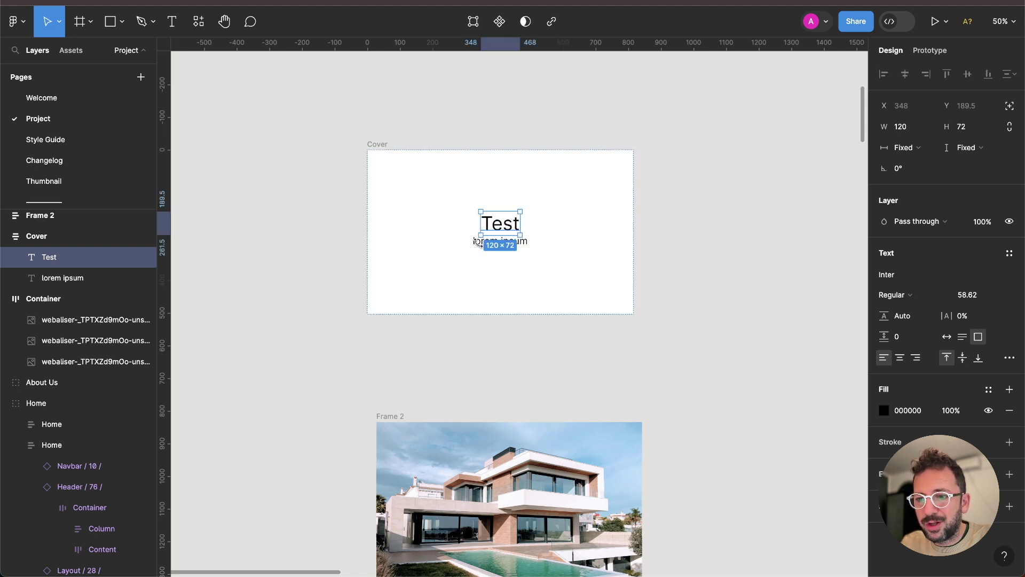
Step: Drag the Cover frame's edges until it measures 884×458
left_click(377, 147)
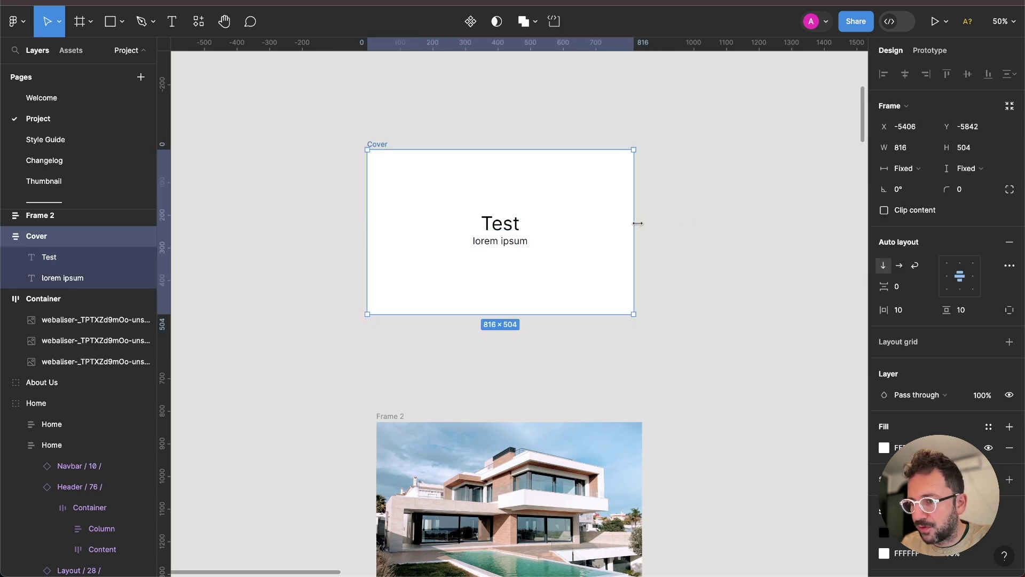
left_click_drag(634, 227, 700, 195)
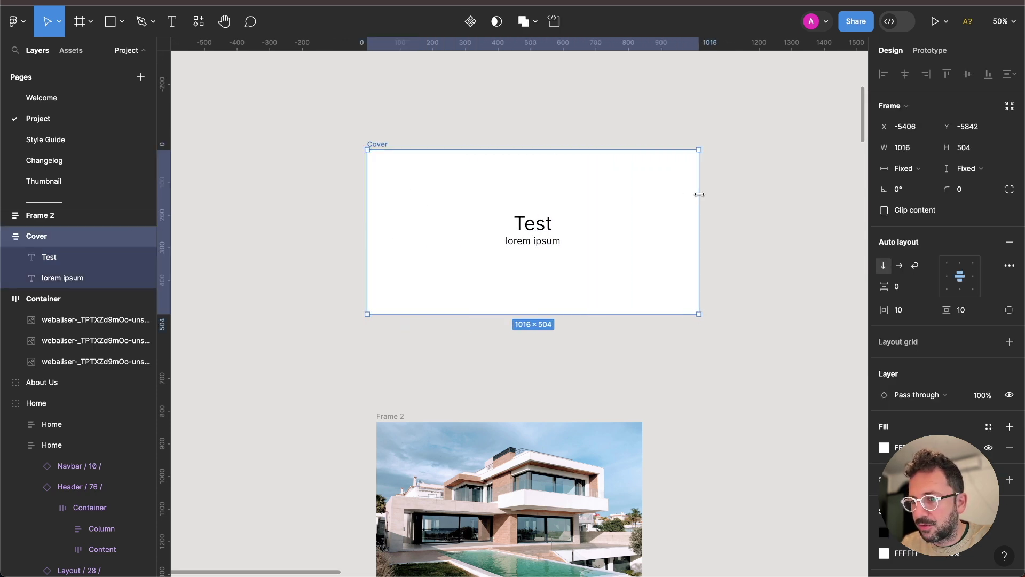
mouse_move(593, 314)
left_mouse_down()
mouse_move(610, 312)
mouse_move(614, 296)
mouse_move(627, 364)
mouse_move(627, 225)
mouse_move(638, 331)
left_mouse_up()
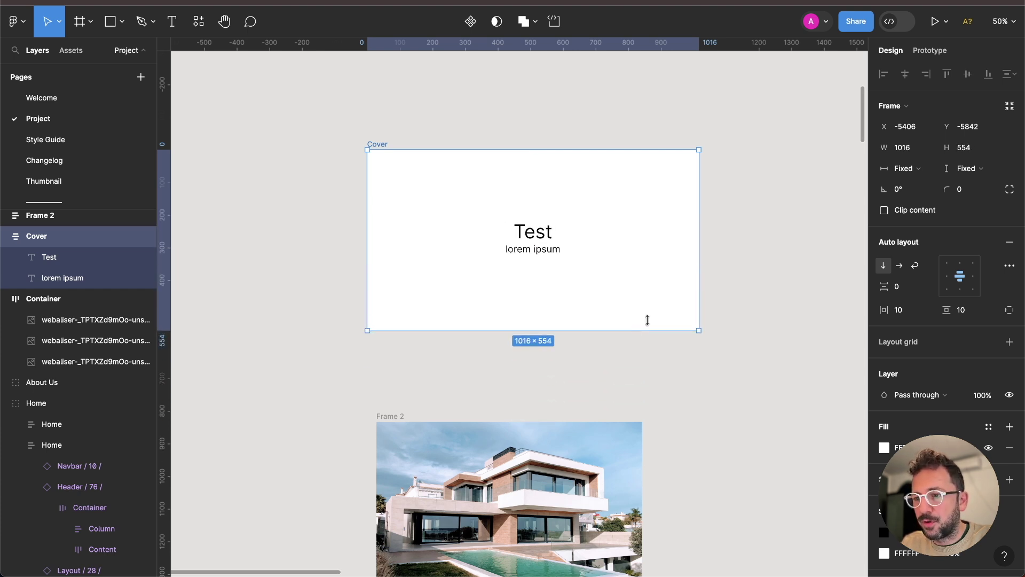
left_click_drag(702, 240, 685, 235)
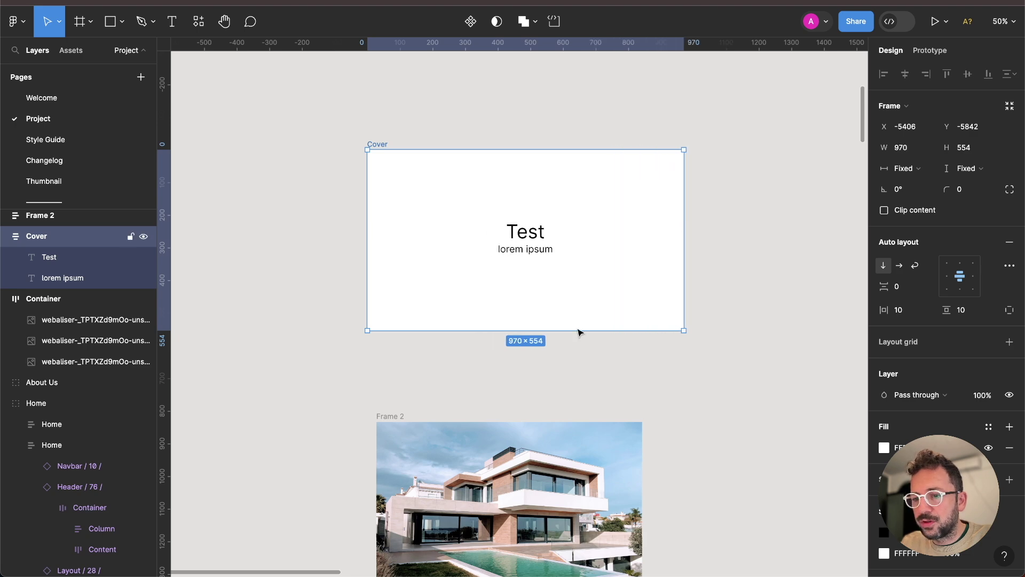
left_click_drag(570, 331, 564, 297)
left_click_drag(683, 223, 632, 199)
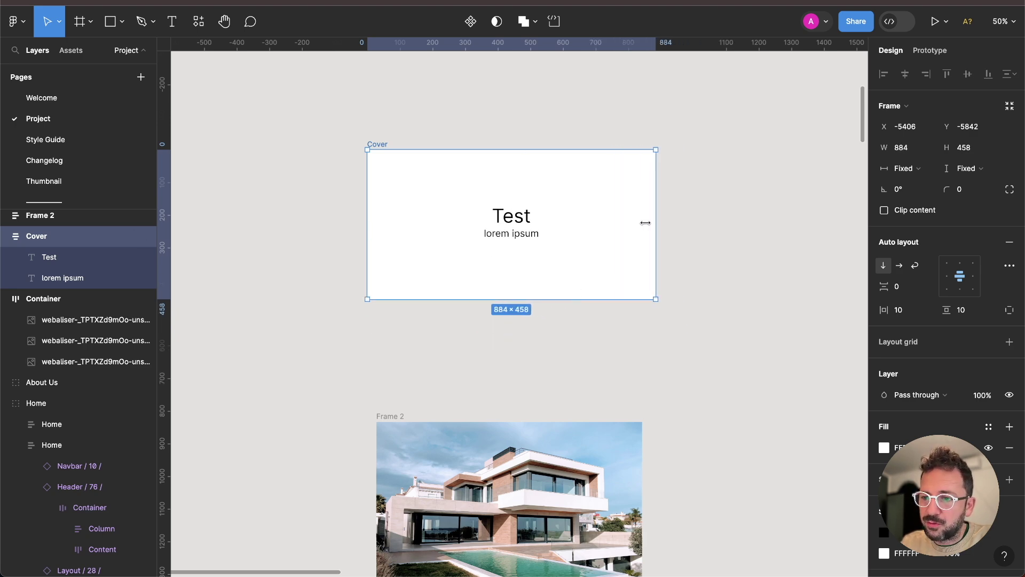
scroll(633, 198, "down", 5)
Step: Widen and squeeze the Frame 2 house card to test its responsiveness
left_click(584, 245)
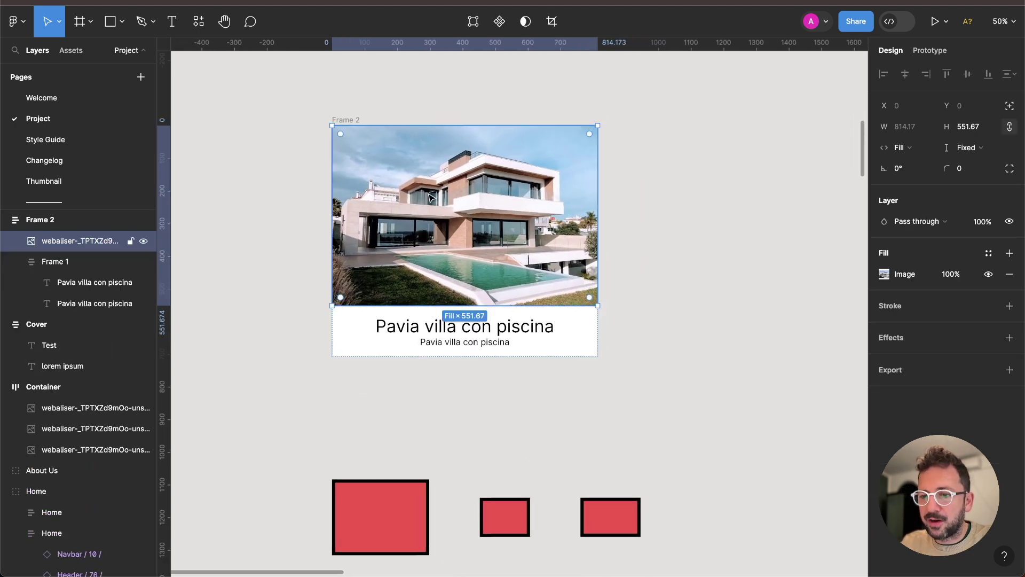
mouse_move(358, 126)
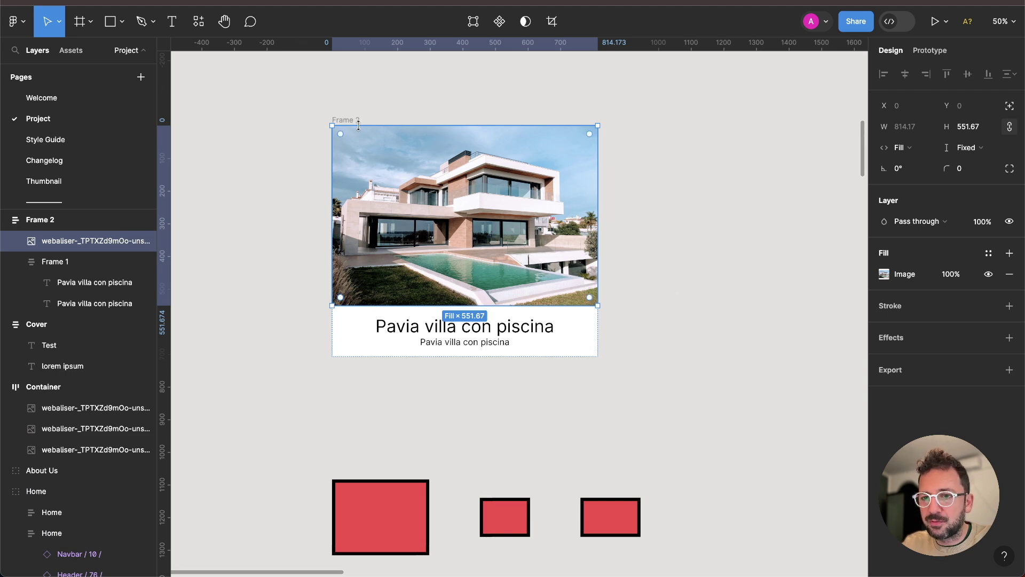
left_click(344, 119)
left_click_drag(599, 225, 690, 214)
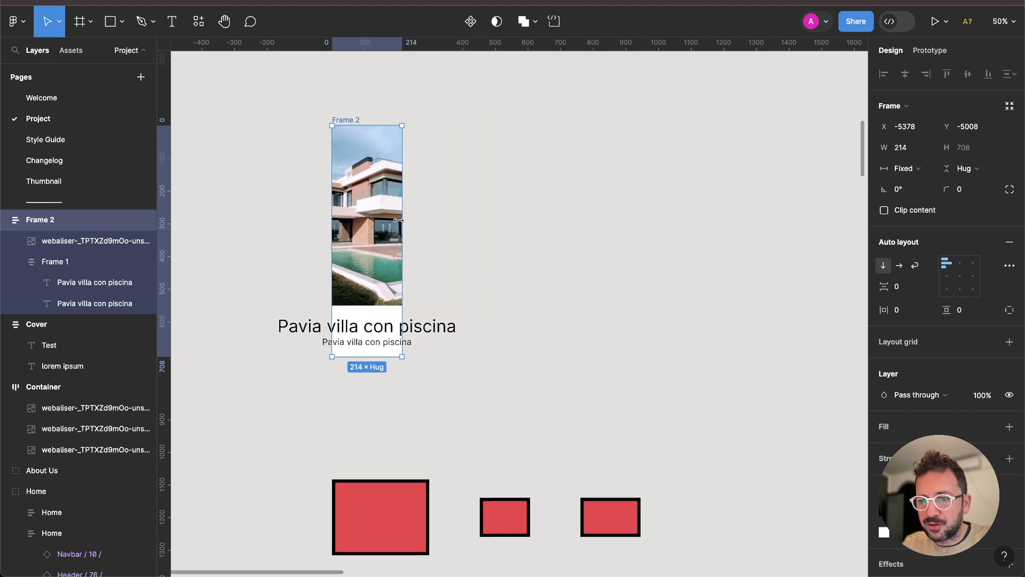
left_click_drag(689, 215, 652, 219)
Step: Delete the Frame 2 card
left_click(348, 130)
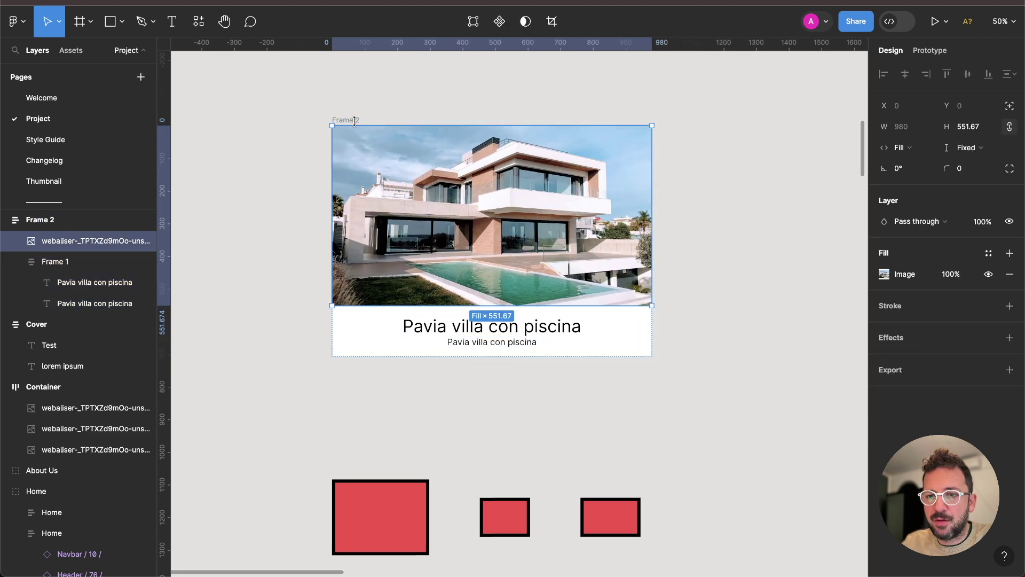
left_click(348, 120)
key("Delete")
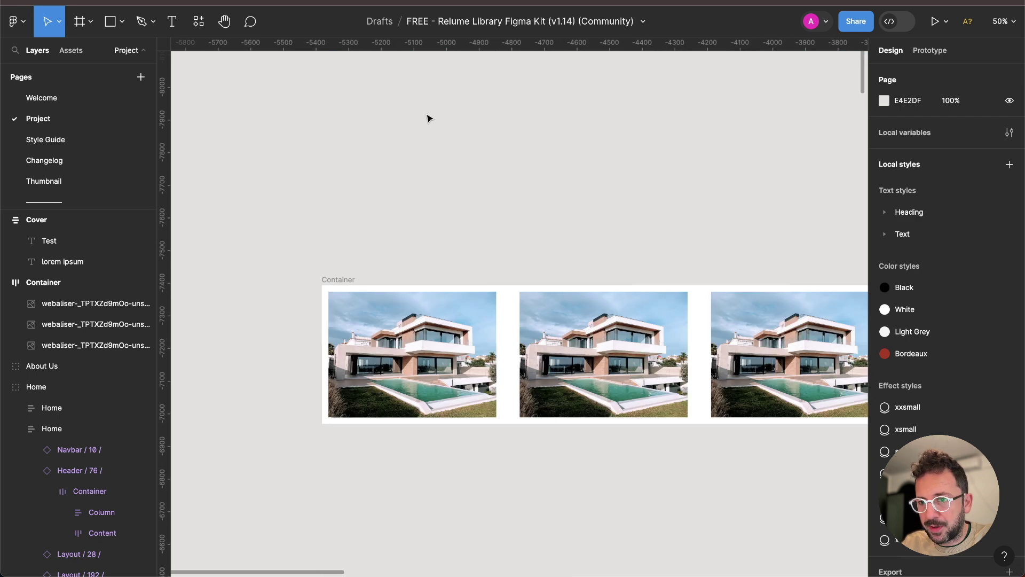
Step: Pull the first house photo out of Container and draw a 515×220 grey rectangle below it
left_click(392, 217)
key("ctrl+x")
key("ctrl+v")
key("r")
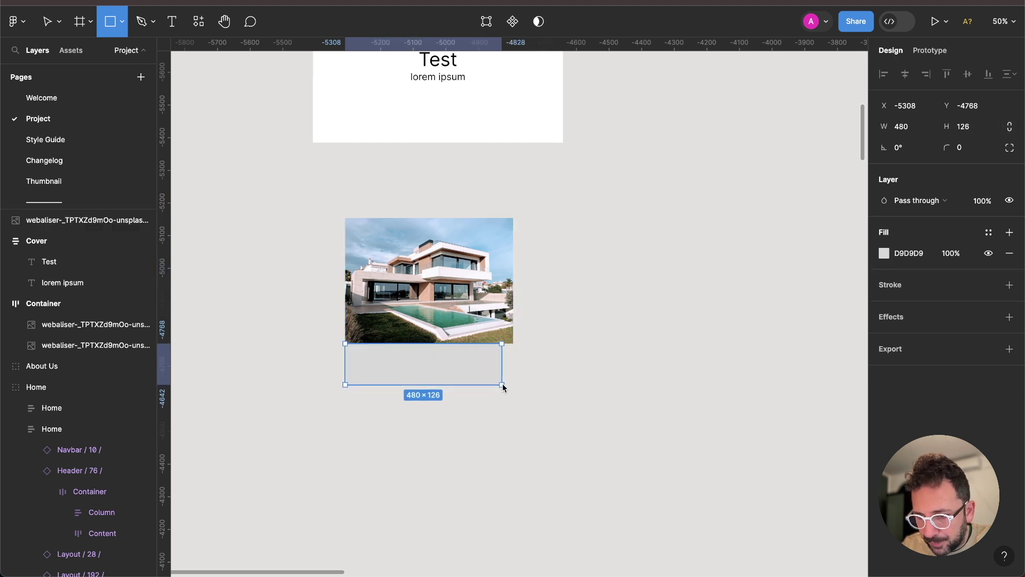
left_click_drag(345, 344, 513, 374)
scroll(434, 235, "down", 3)
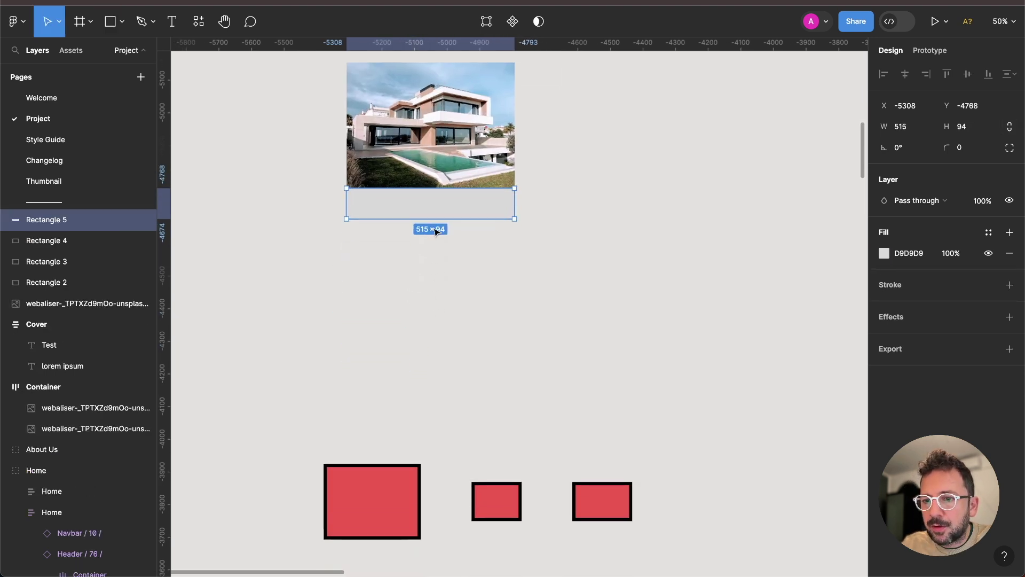
left_click_drag(435, 218, 436, 260)
Step: Add 'Lorem' text inside the rectangle at font size 30
key("t")
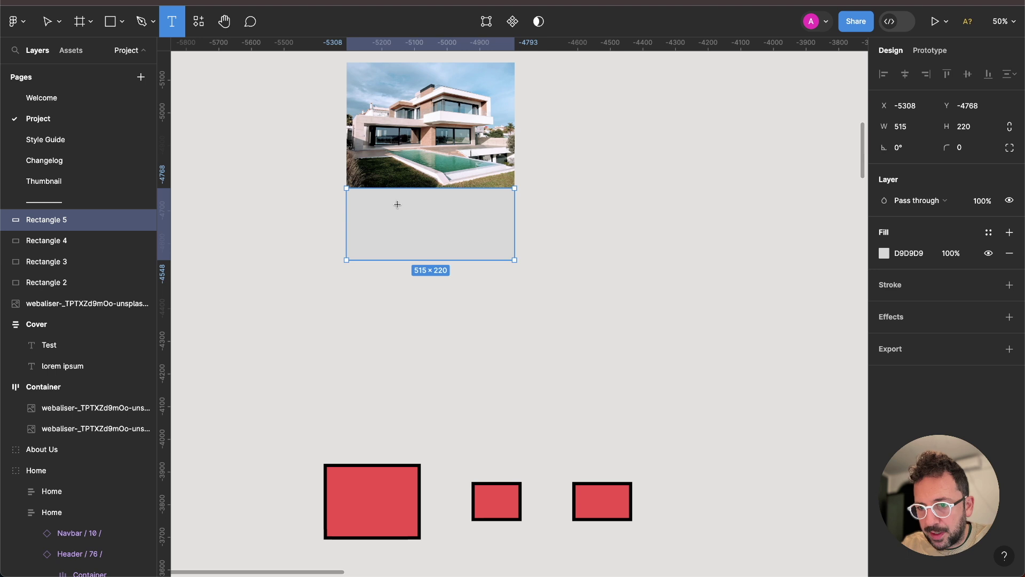
left_click(397, 205)
type("Lorem")
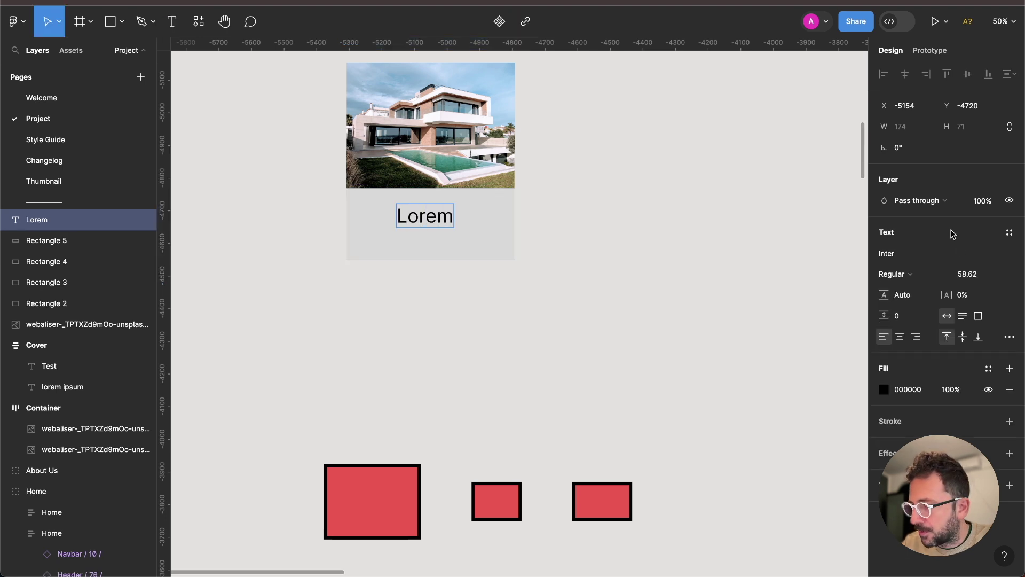
left_click(968, 278)
type("30")
key("Return")
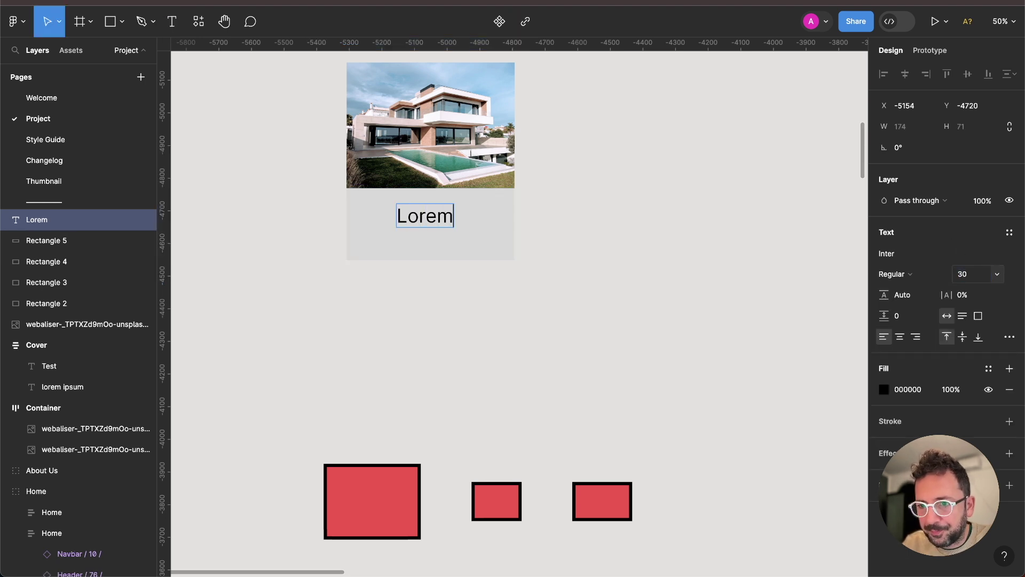
Step: Duplicate the Lorem text just below itself and retype the copy as 'Ipsum lorem'
key("ctrl+d")
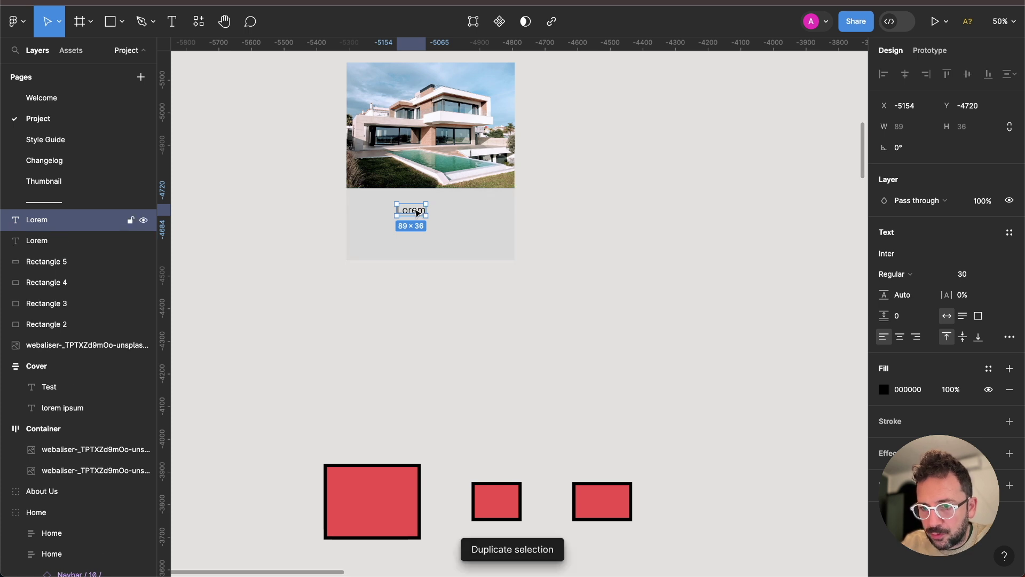
left_click_drag(417, 212, 422, 236)
double_click(422, 235)
type("Ipsum lorem")
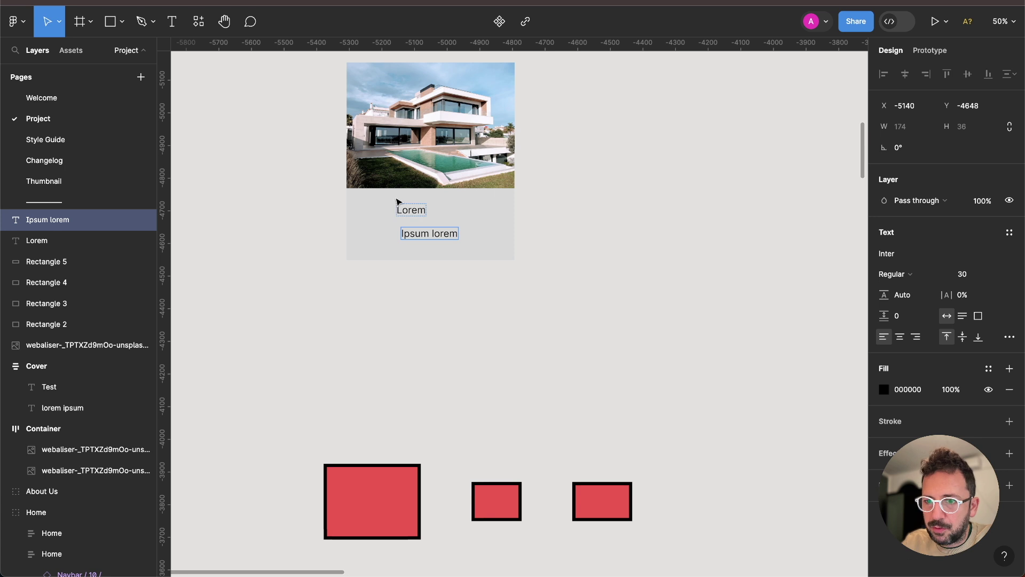
Step: Retype the texts as 'Pavia villa con piscina' and '400m2 - 4 locali'
double_click(413, 209)
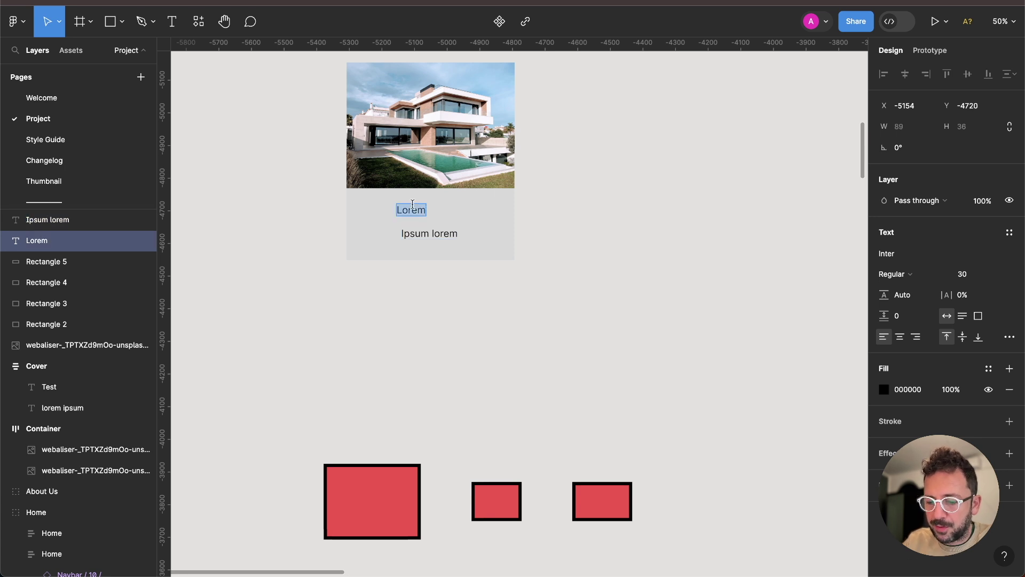
type("Pavia villa con piscinsa")
key("BackSpace")
key("BackSpace")
type("a")
key("Escape")
key("shift+Tab")
key("Return")
type("400m1")
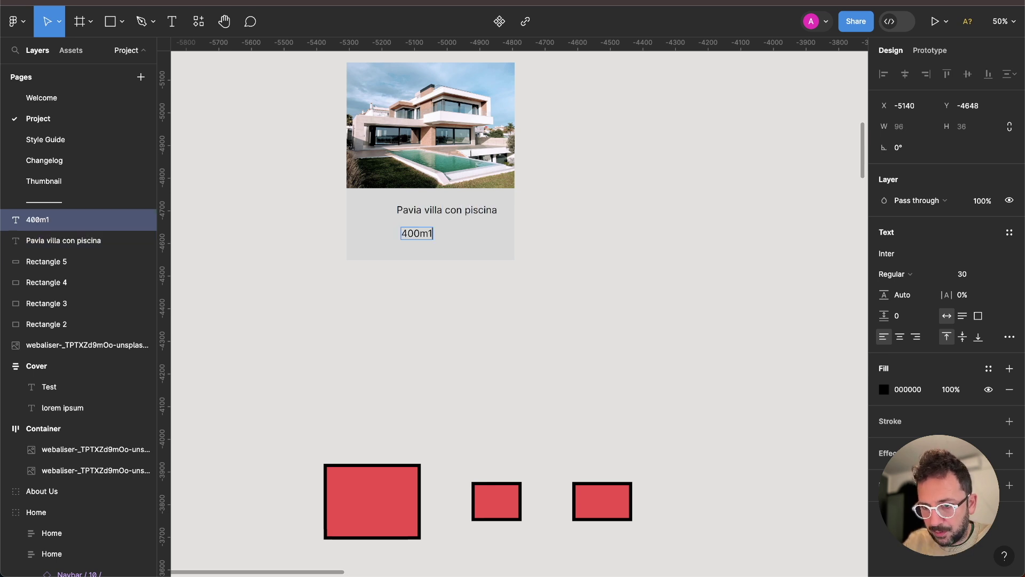
key("BackSpace")
type("2 - ")
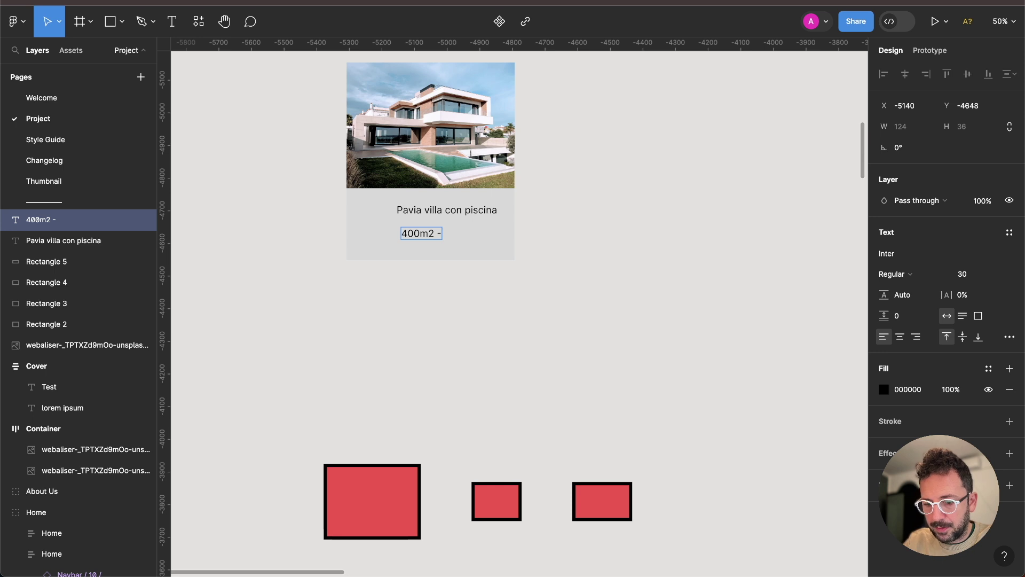
type("4 locali")
Step: Set the '400m2 - 4 locali' subtitle to font size 20
key("ctrl+a")
left_click(962, 274)
type("20")
key("Return")
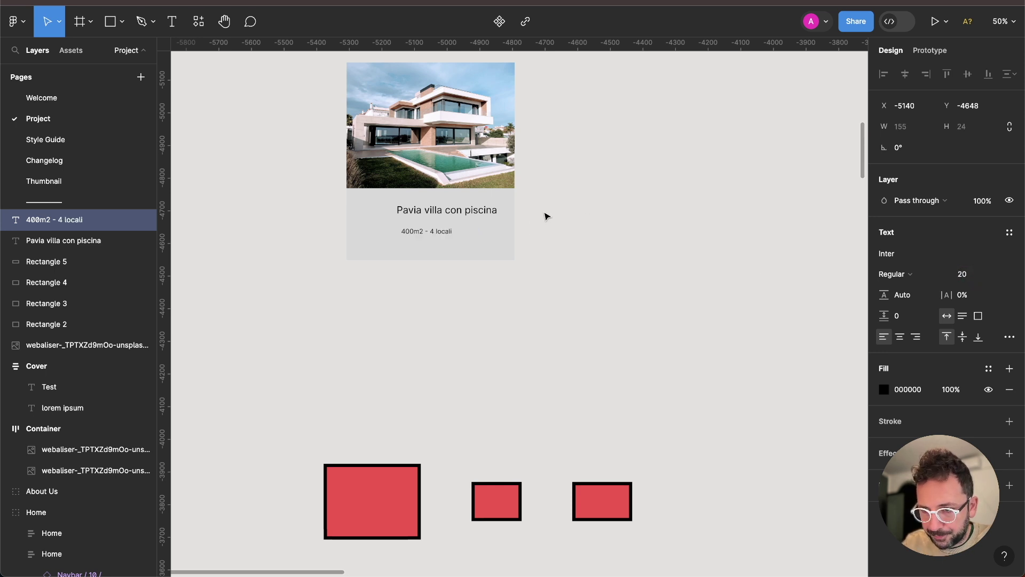
Step: Make the 'Pavia villa con piscina' title Bold and select both text lines
left_click(459, 210)
left_click(896, 274)
left_click(937, 323)
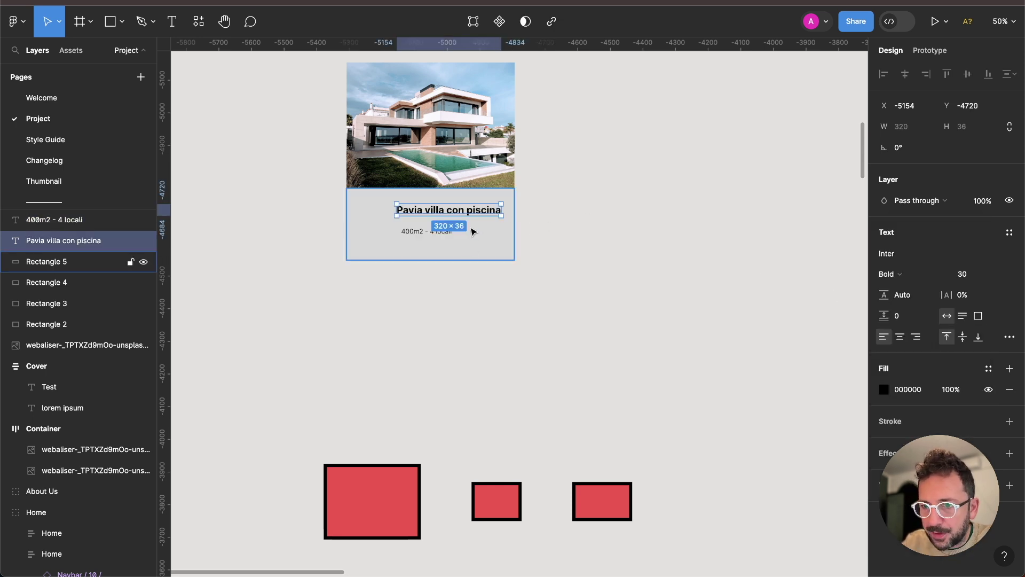
left_click(421, 231)
left_click(447, 215, "shift")
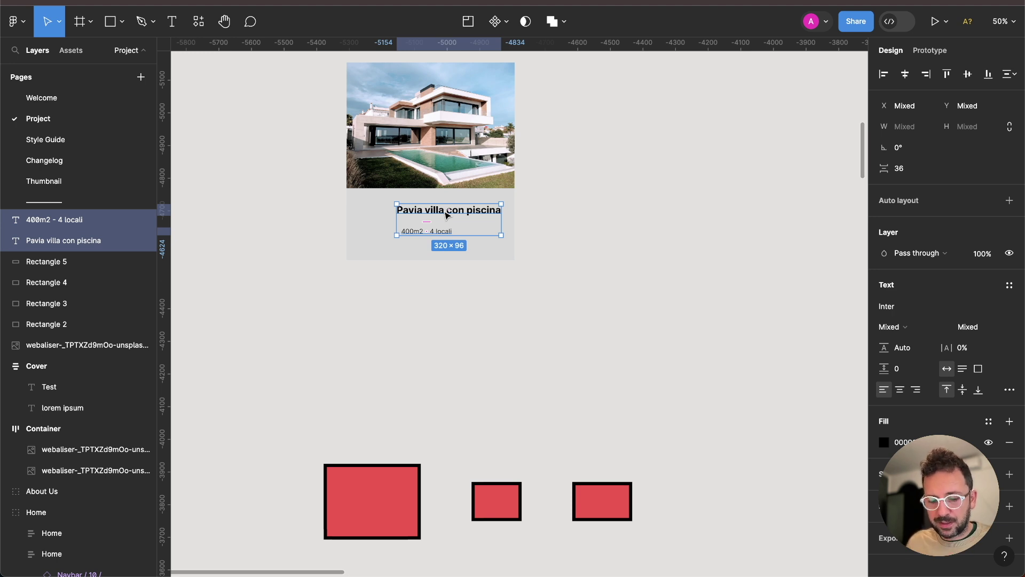
Step: Wrap both texts in an auto-layout frame named 'card footer'
key("shift+a")
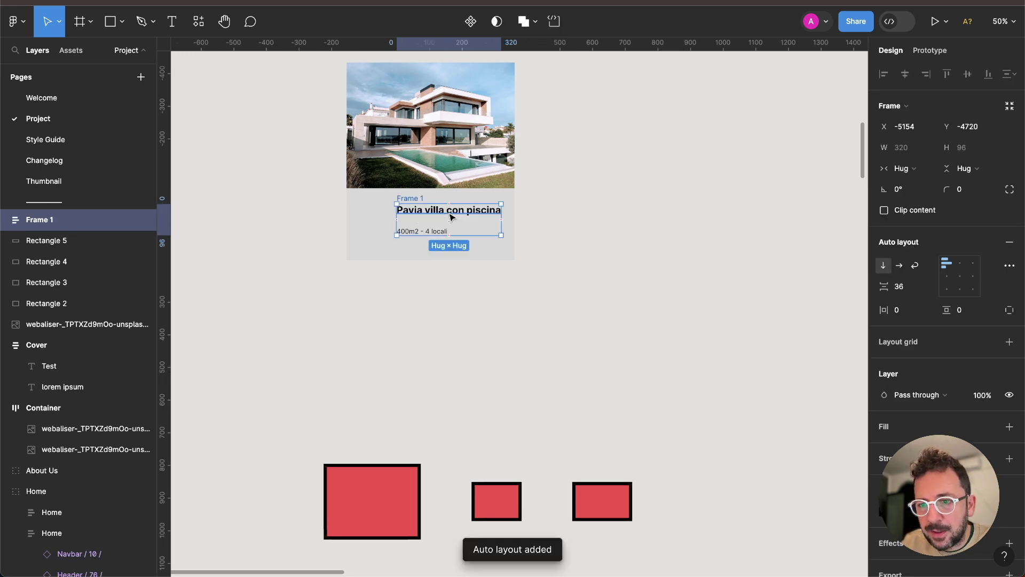
left_click(432, 211)
double_click(48, 224)
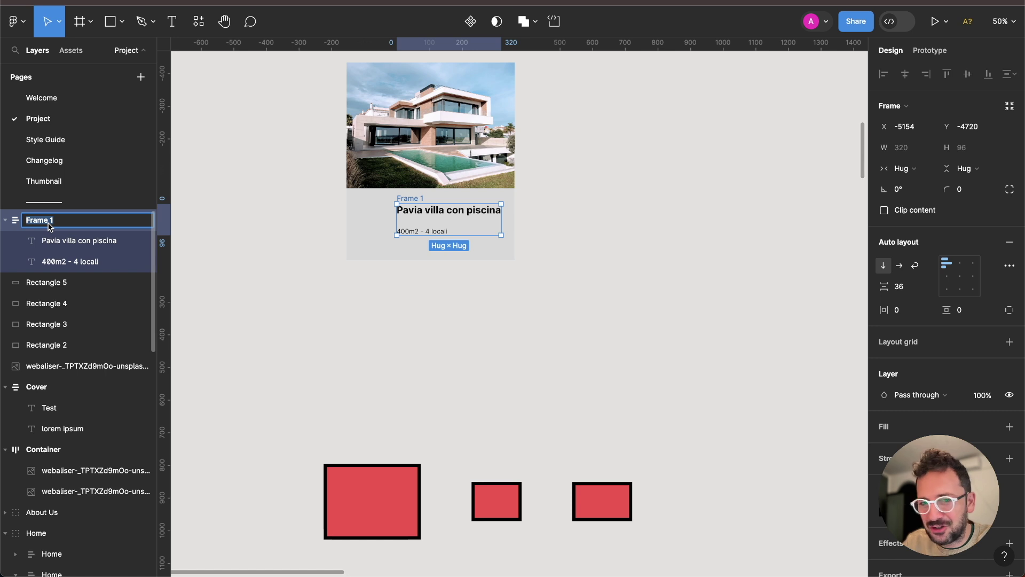
type("card footer")
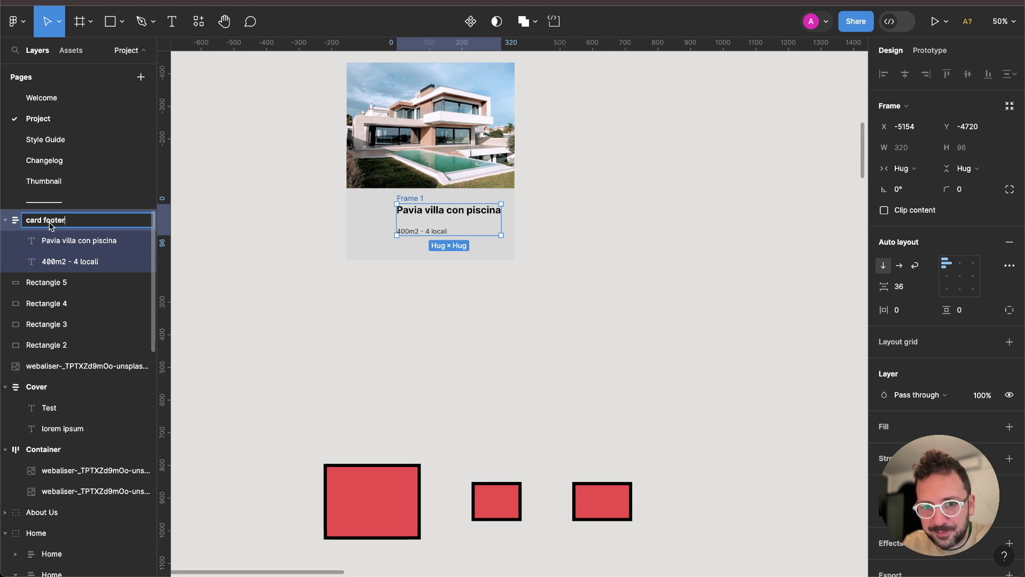
key("Return")
Step: Stretch the card footer to the card's 515 width and centre its texts
left_click_drag(397, 219, 346, 216)
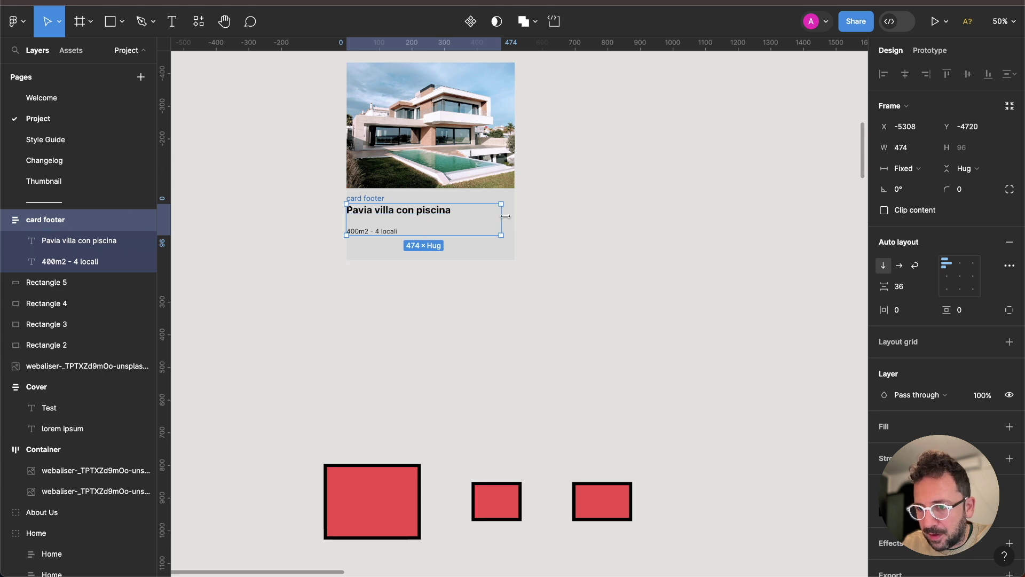
left_click_drag(509, 216, 513, 216)
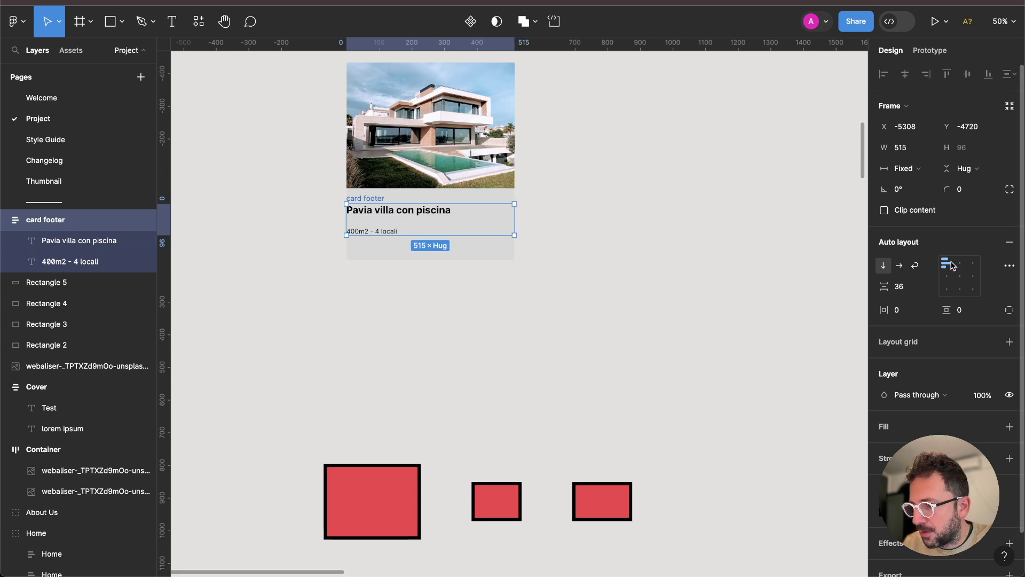
left_click(960, 275)
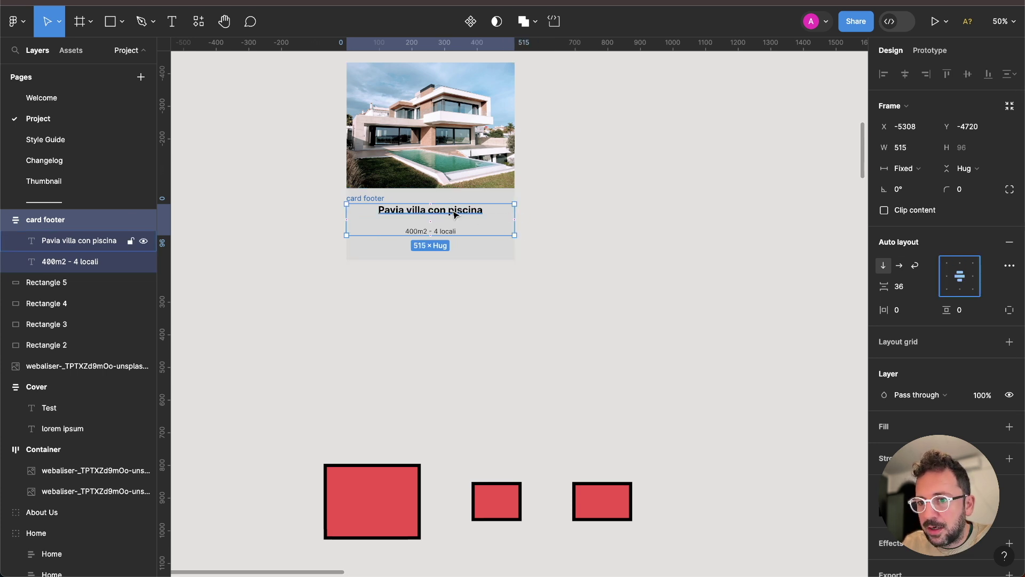
left_click(430, 211)
key("Escape")
mouse_move(498, 235)
left_mouse_down()
mouse_move(497, 221)
mouse_move(497, 240)
left_mouse_up()
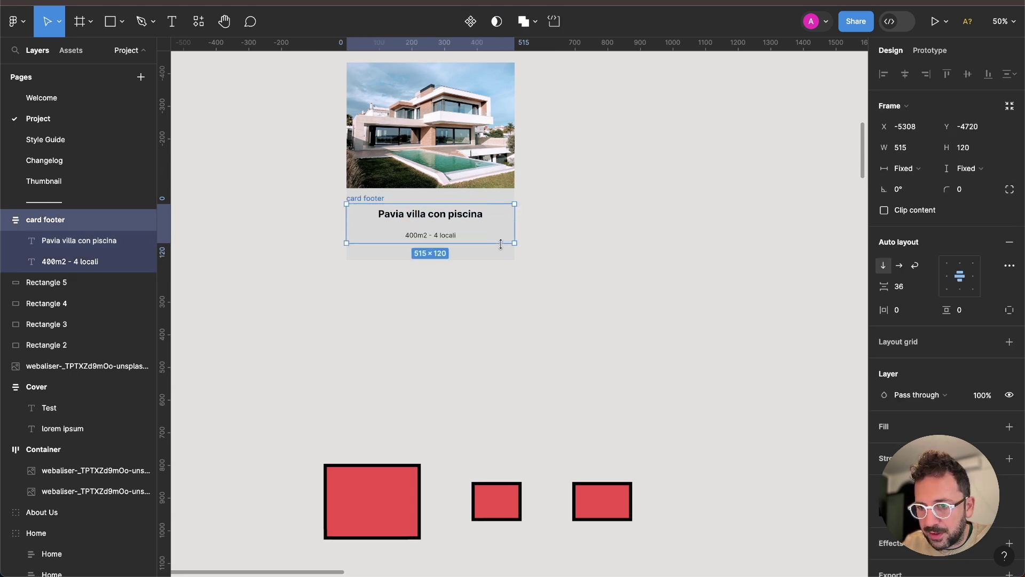
left_click(460, 219)
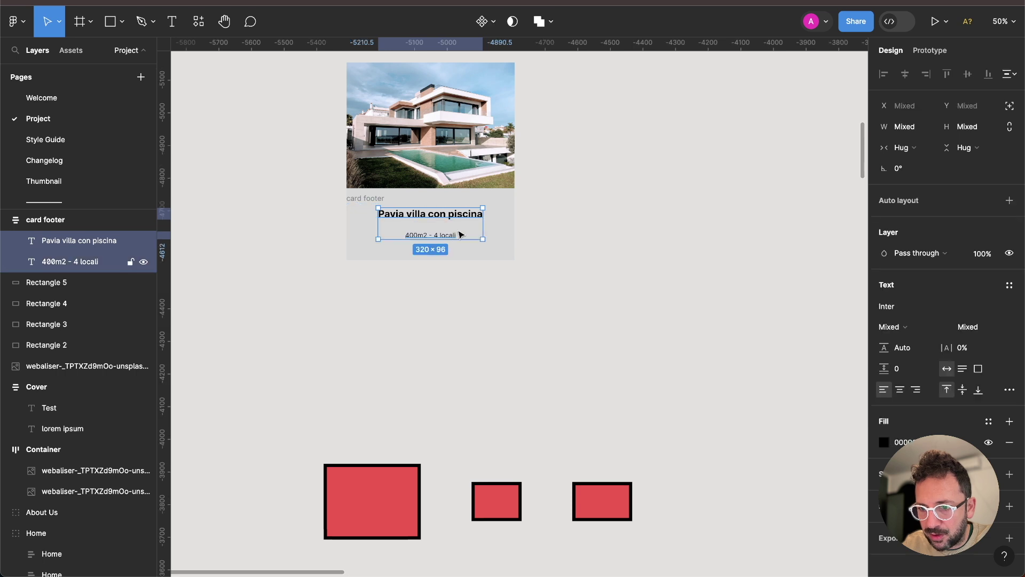
left_click(96, 229)
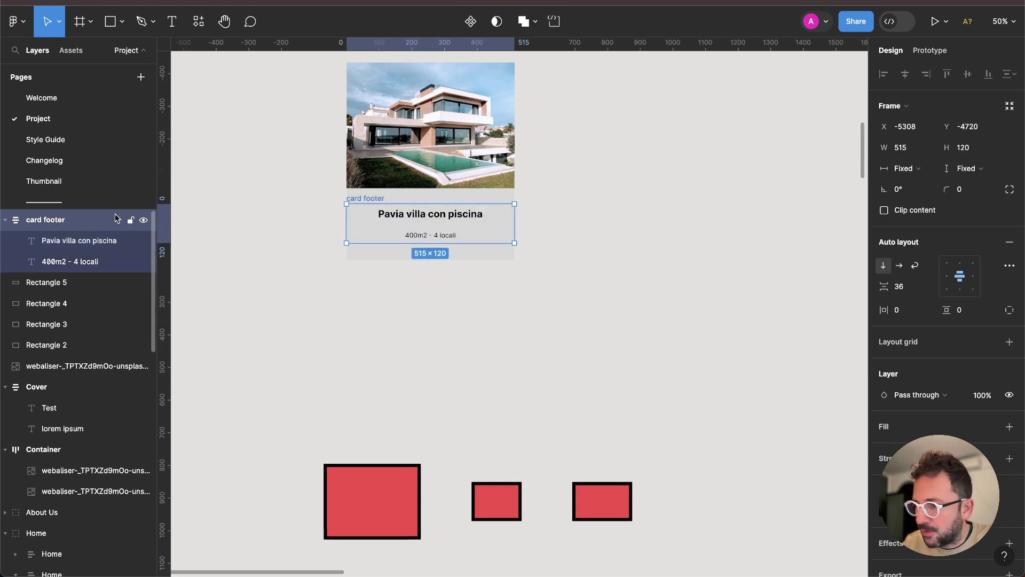
Step: Set the card footer's spacing between texts to Auto
left_click(905, 292)
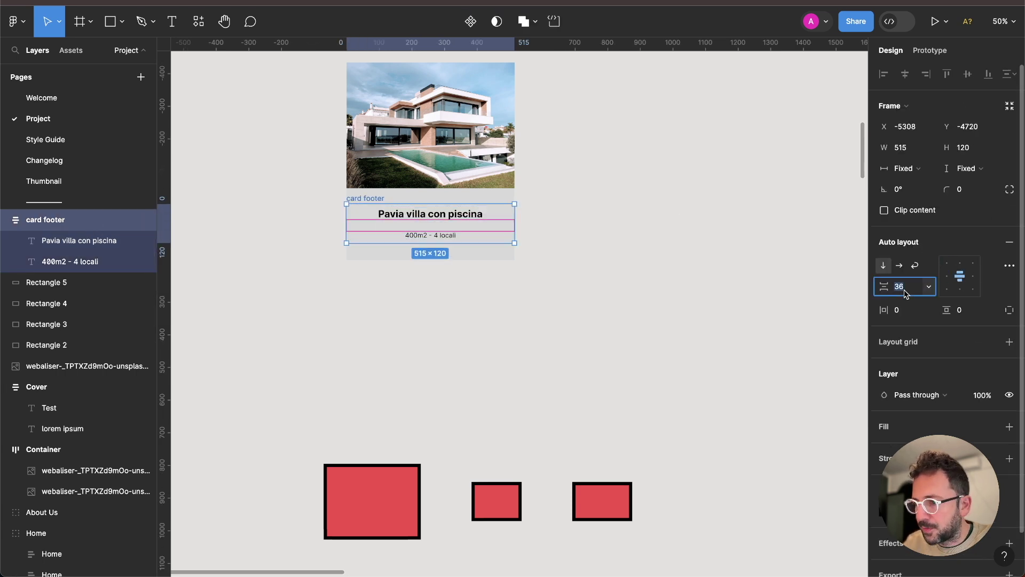
left_click(930, 289)
left_click(914, 302)
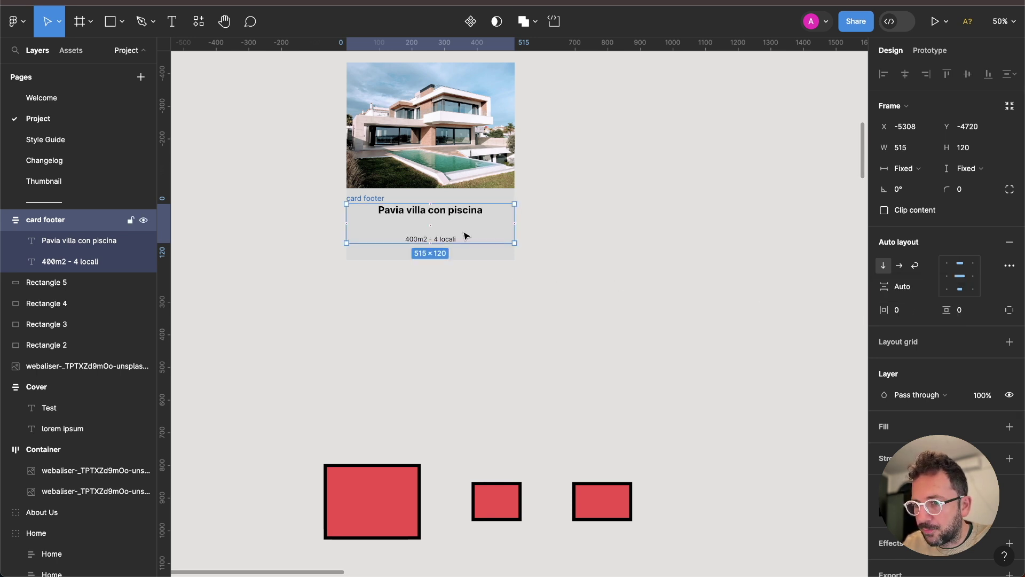
mouse_move(467, 243)
left_mouse_down()
mouse_move(472, 260)
mouse_move(467, 227)
left_mouse_up()
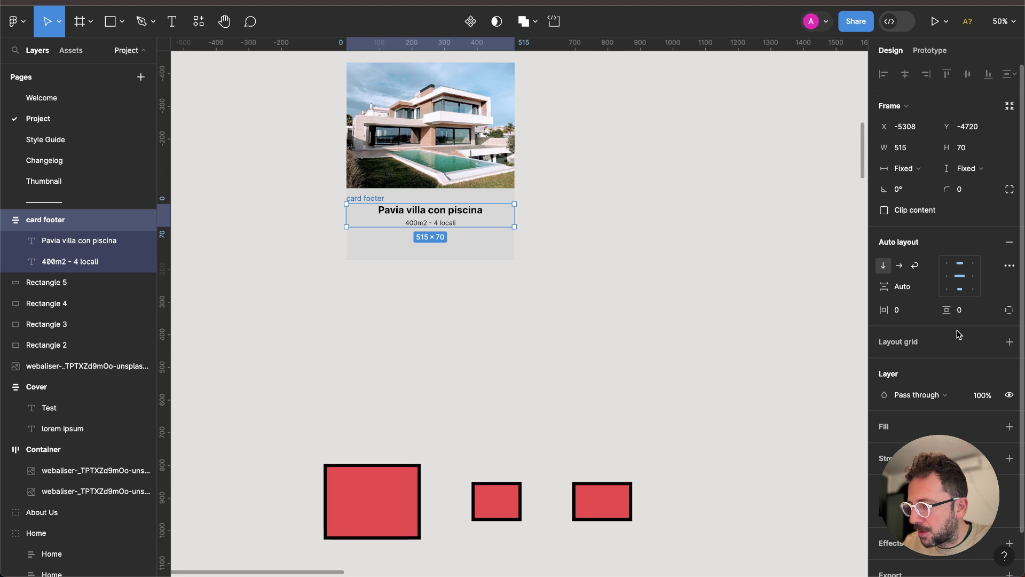
Step: Give the card footer 20 side padding and 20 top and bottom padding
left_click(899, 310)
type("0")
key("Return")
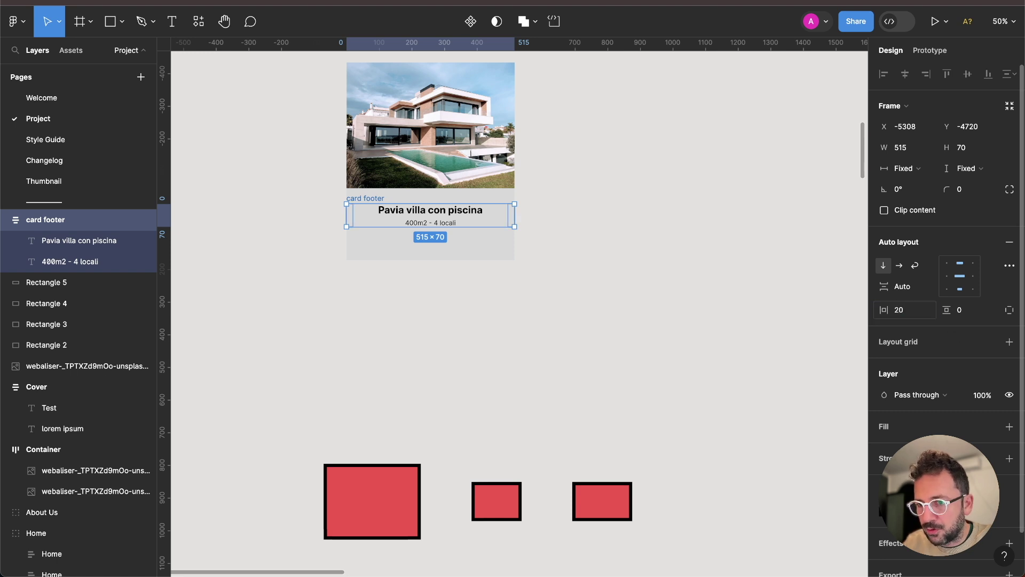
left_click(959, 311)
type("20")
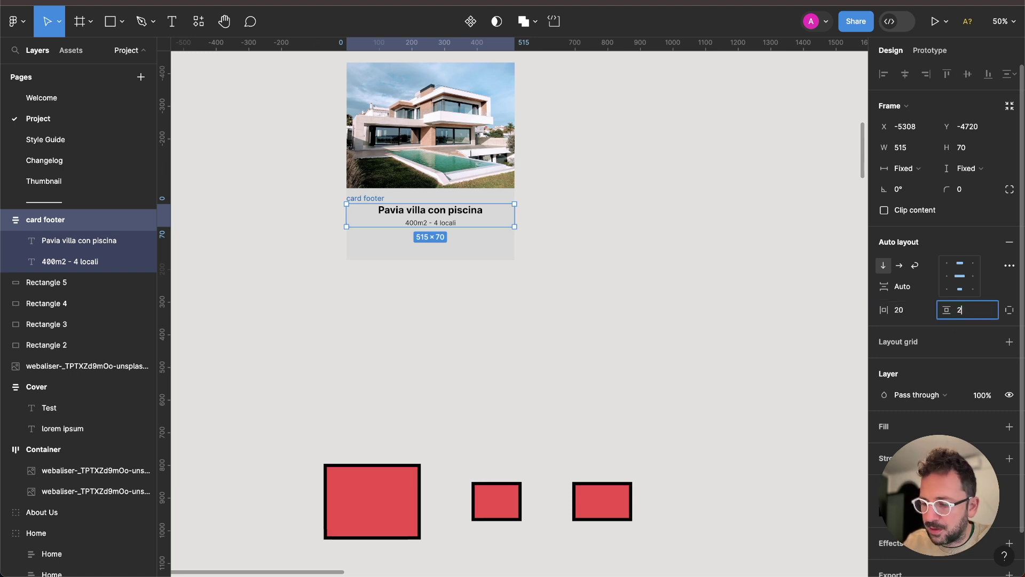
key("Return")
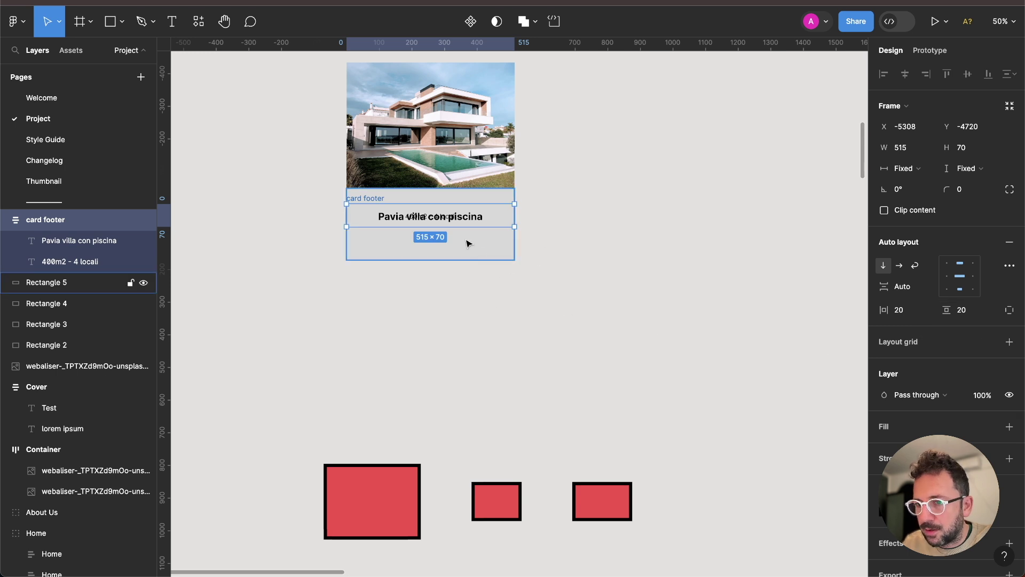
left_click_drag(476, 227, 476, 239)
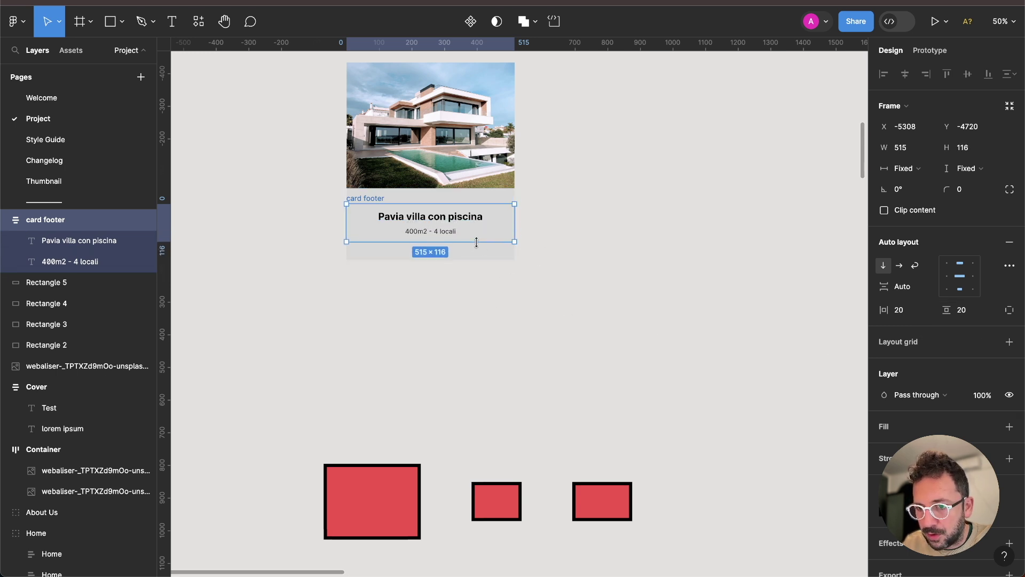
Step: Add a white fill to the footer, delete the grey rectangle, and move the footer under the photo
left_click(1010, 426)
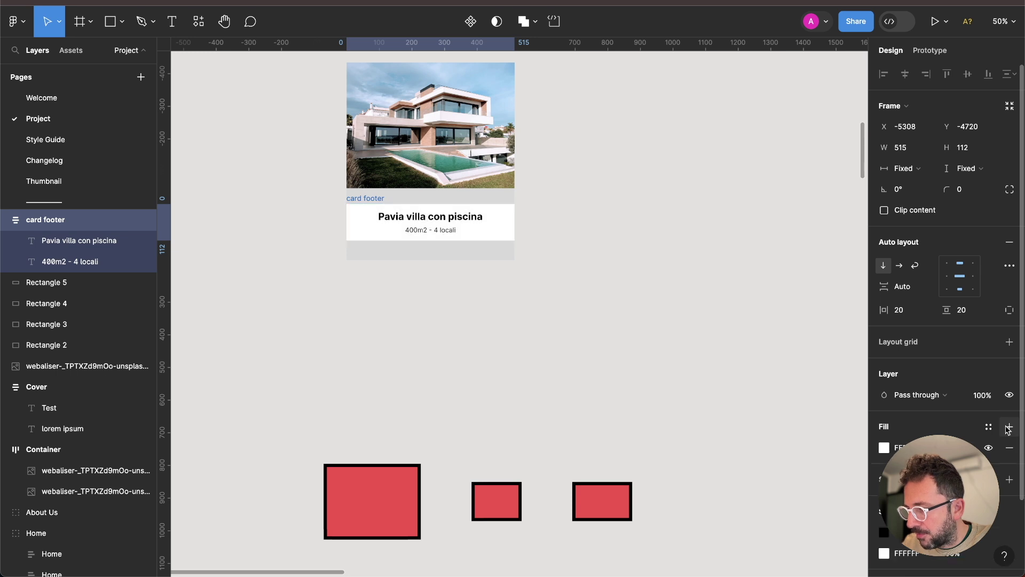
left_click(489, 259)
key("Delete")
left_click(484, 230)
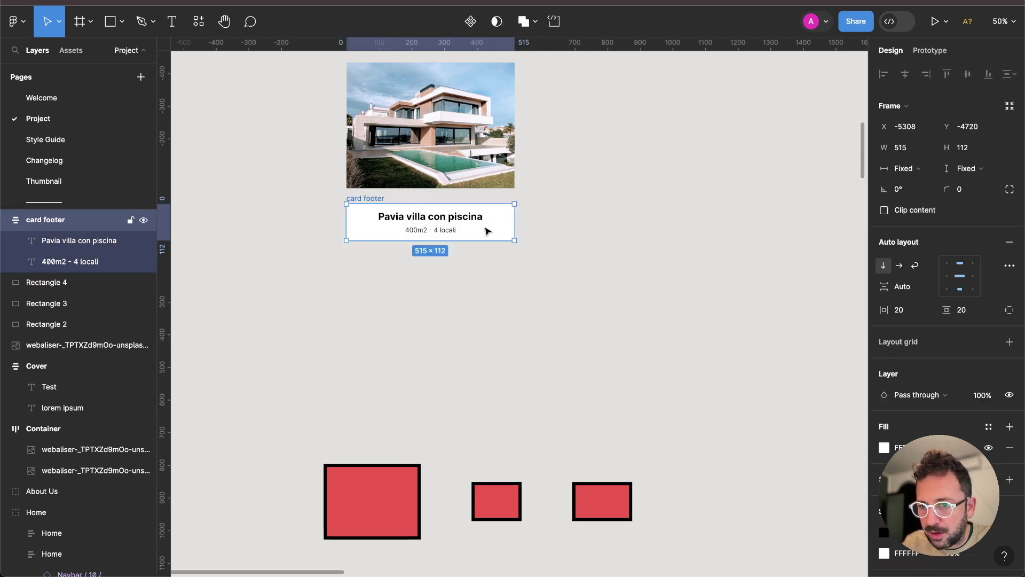
left_click_drag(498, 227, 498, 213)
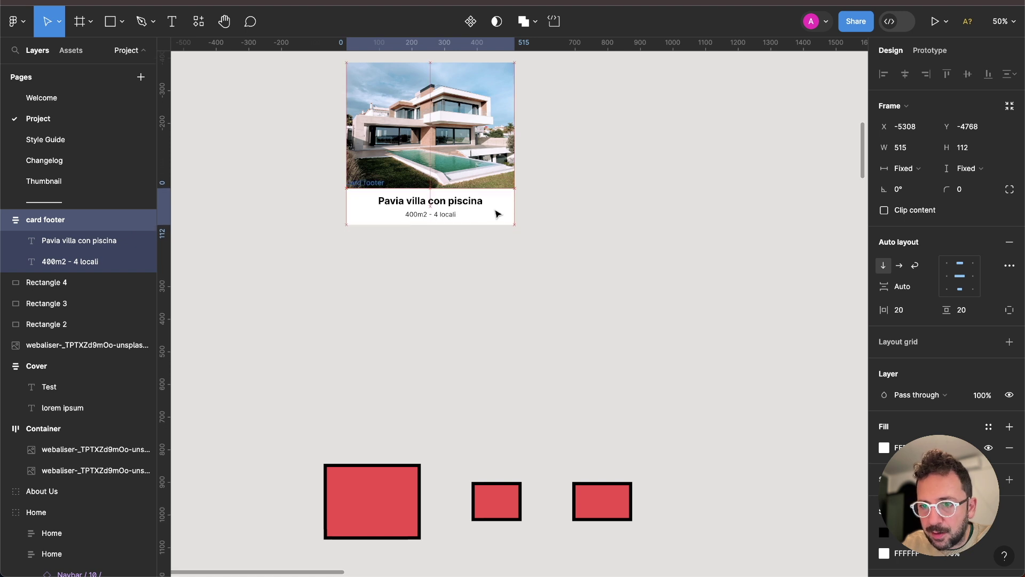
Step: Order the house photo above card footer and wrap both in a vertical auto-layout frame
scroll(497, 210, "up", 4)
scroll(488, 195, "up", 1)
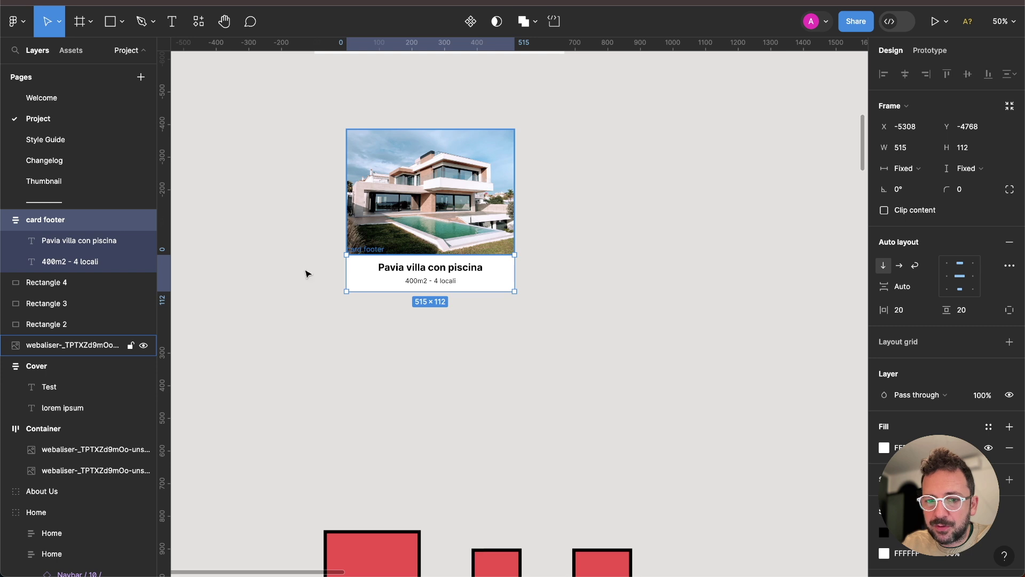
left_click_drag(87, 344, 90, 219)
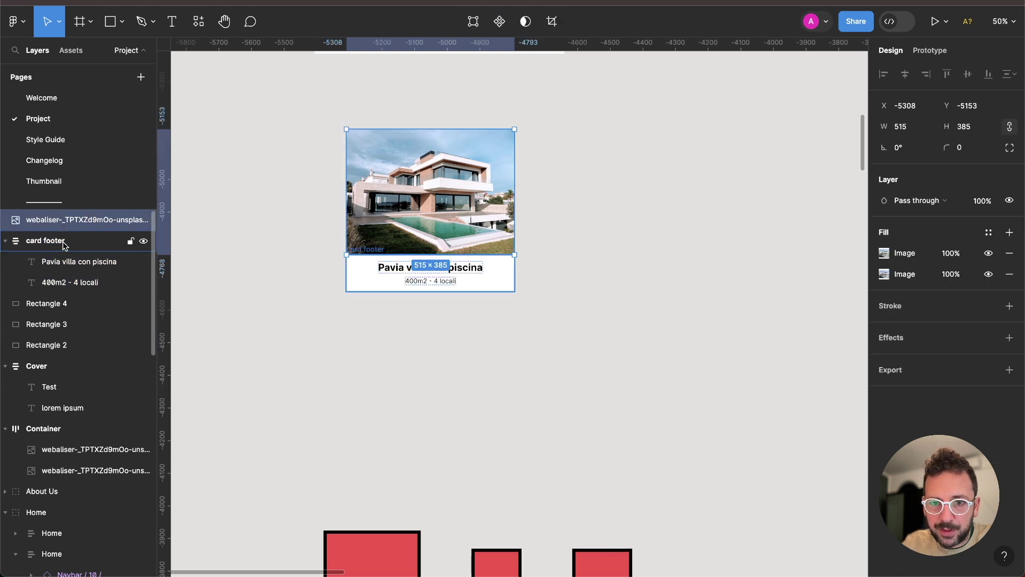
left_click(64, 241)
left_click(122, 220, "shift")
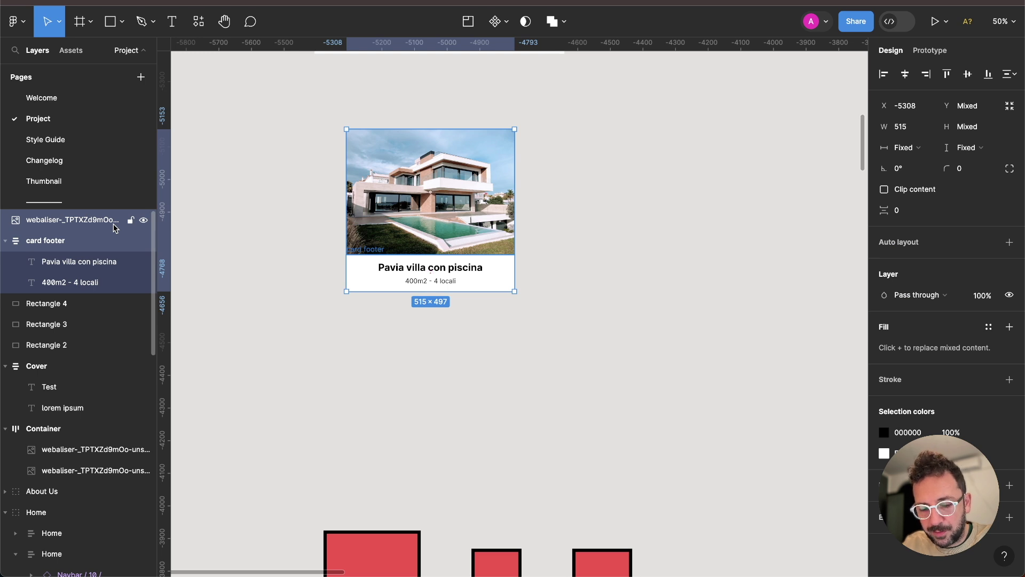
key("shift+a")
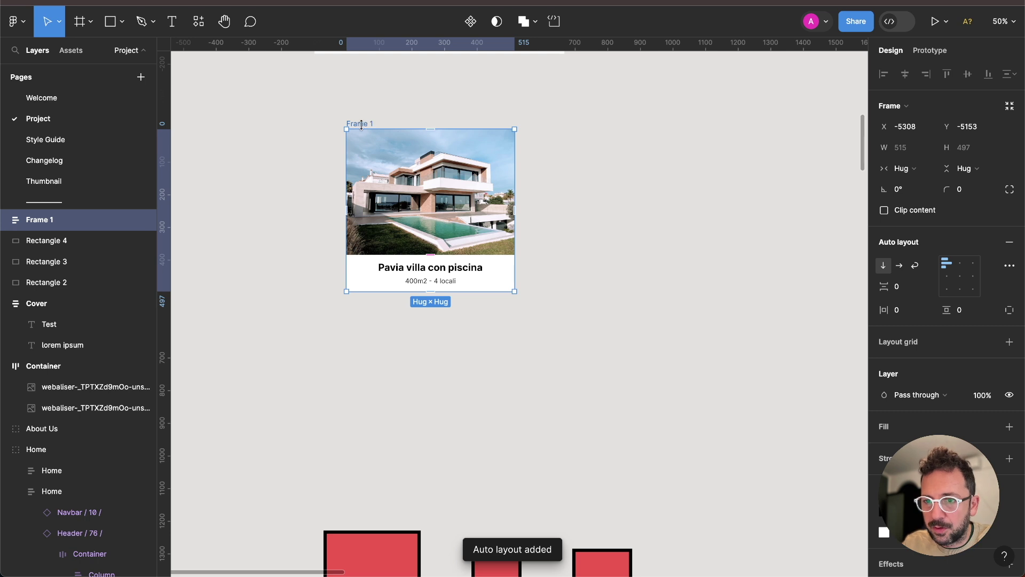
Step: Rename the new auto-layout frame to 'card'
left_click(5, 219)
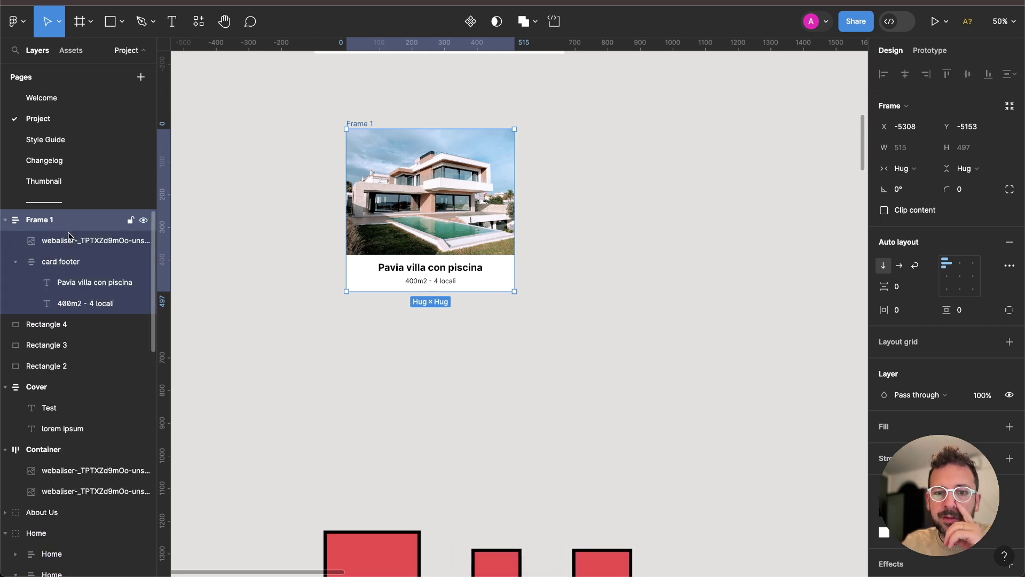
double_click(48, 220)
type("Card")
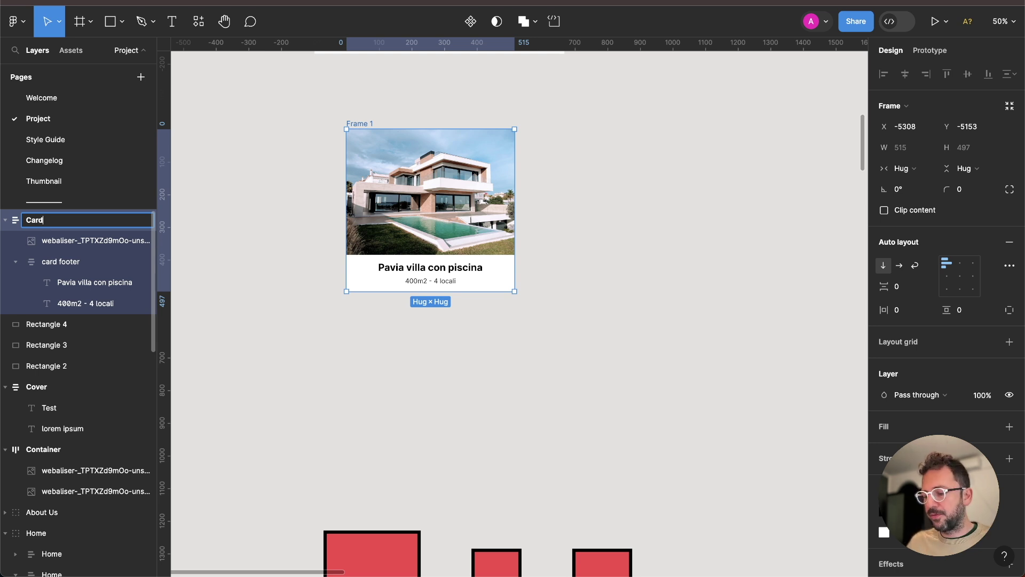
key("BackSpace")
key("BackSpace")
type("r")
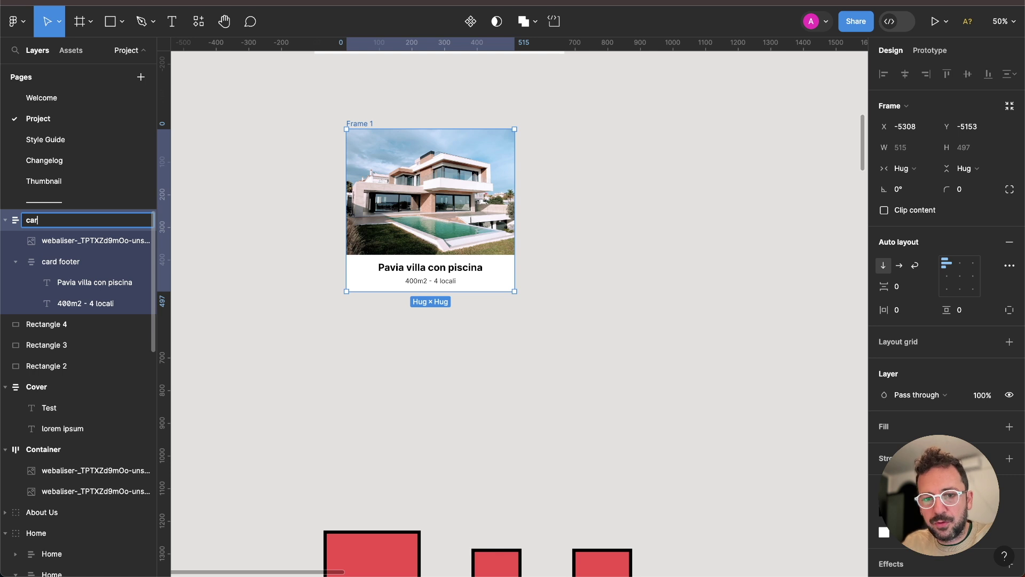
type("d")
key("Return")
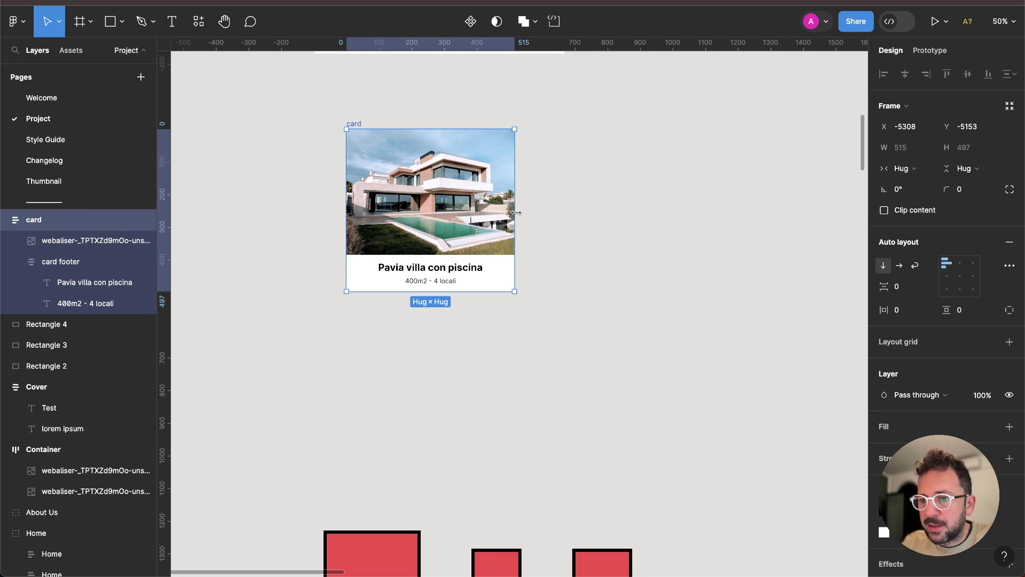
Step: Set the house photo's width to Fill container and test it by widening the card
left_click_drag(516, 212, 576, 202)
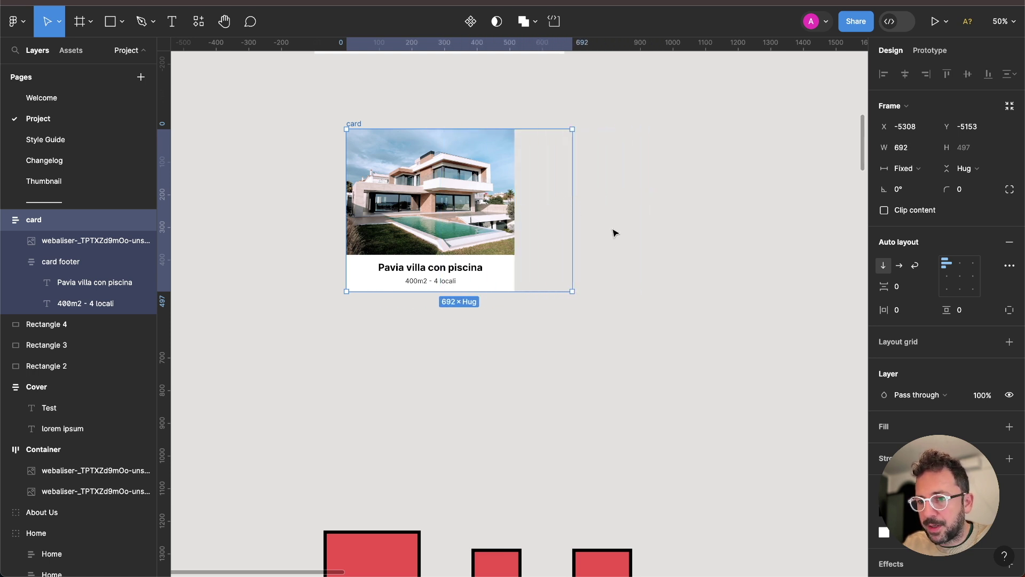
key("ctrl+z")
left_click(462, 173)
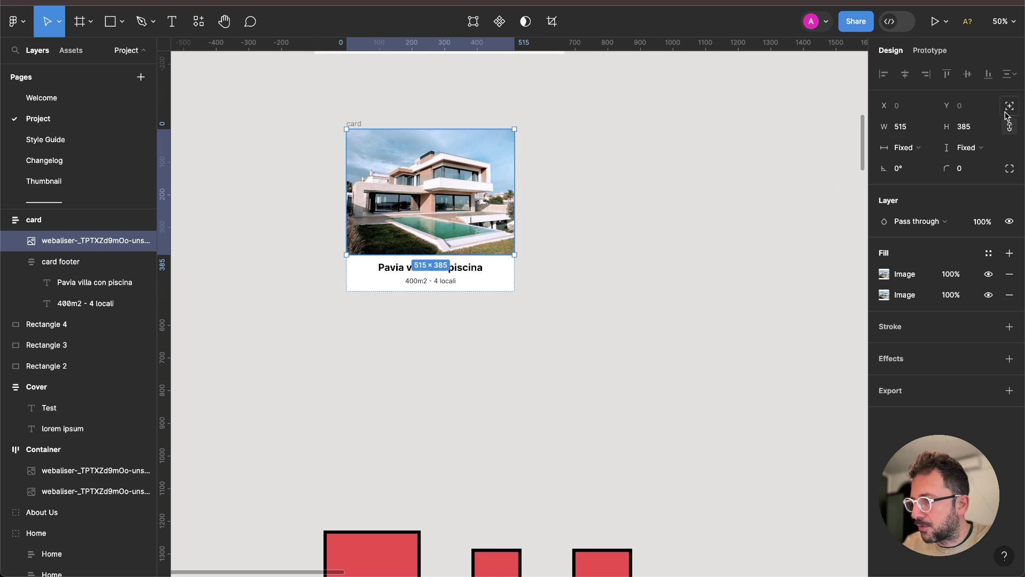
left_click(918, 151)
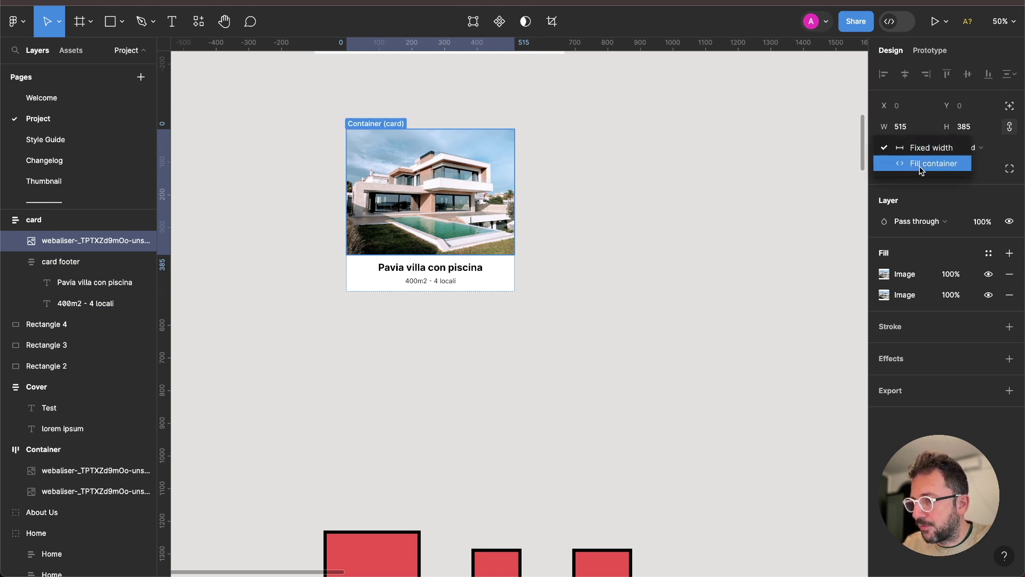
left_click(920, 164)
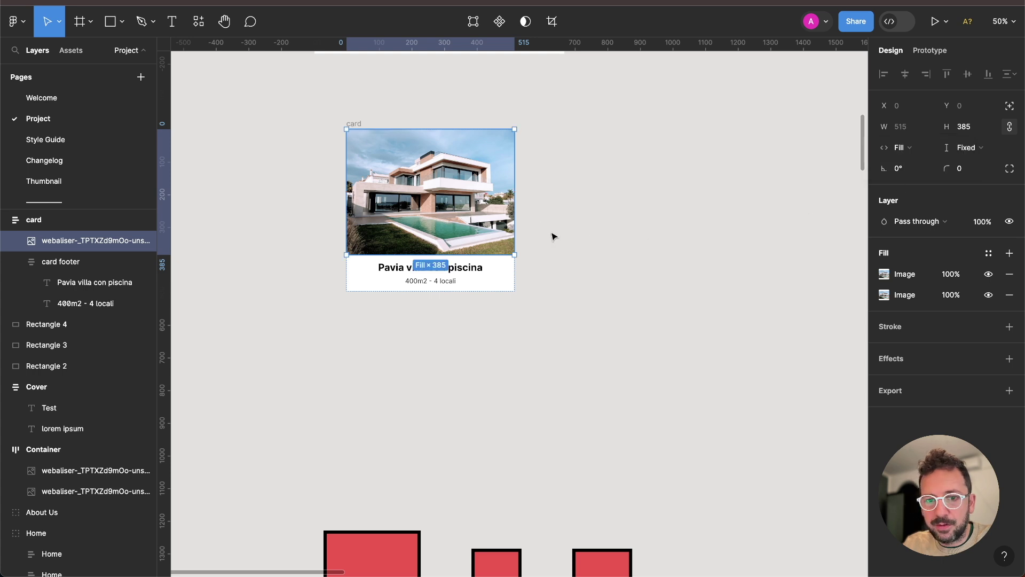
left_click(112, 224)
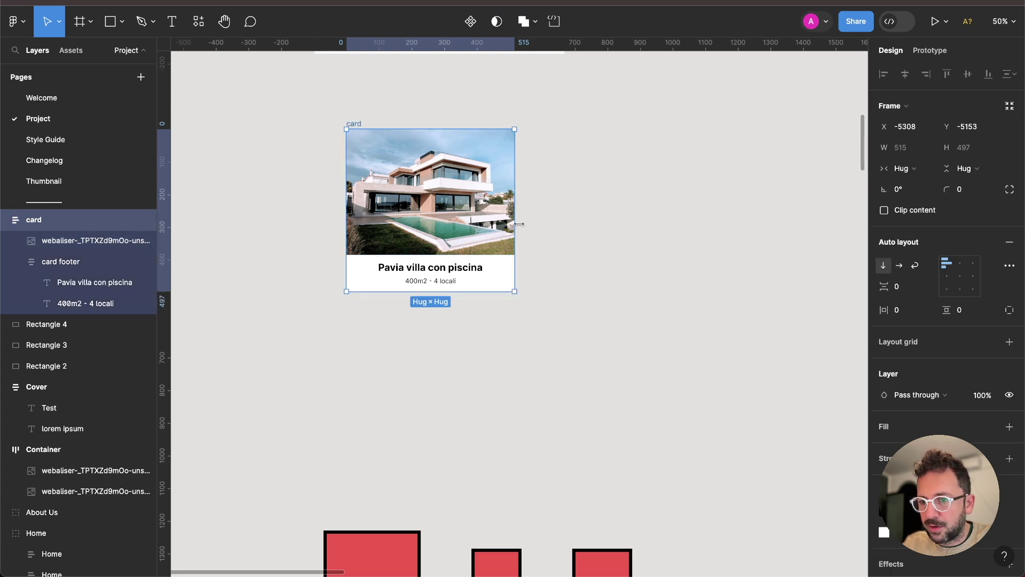
left_click_drag(515, 223, 575, 207)
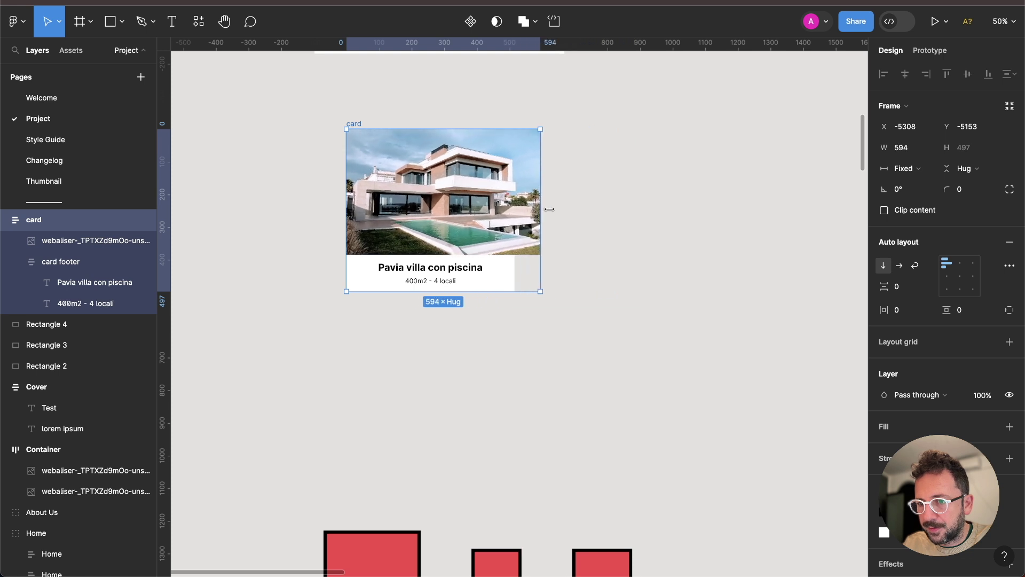
key("ctrl+z")
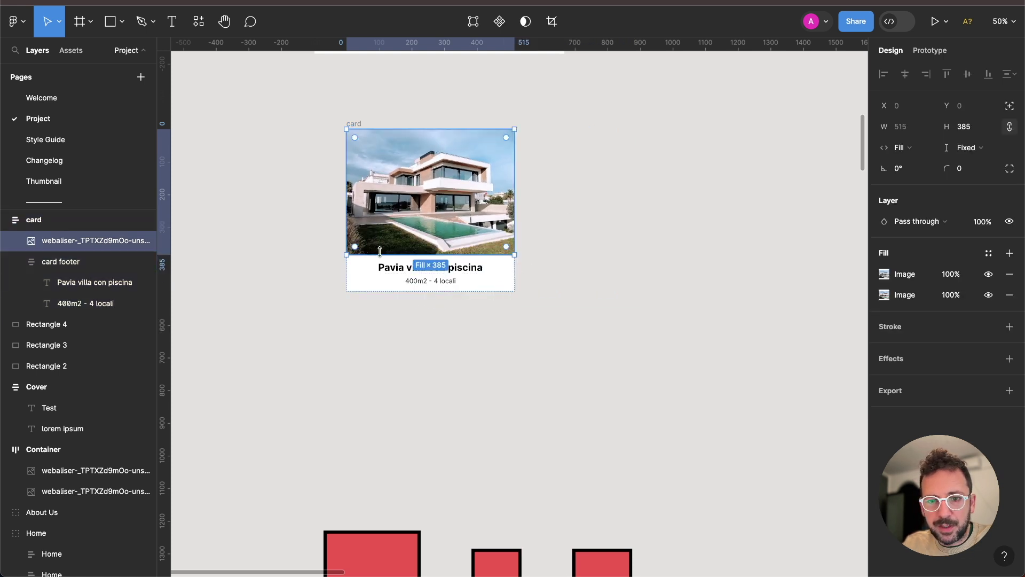
Step: Set the card footer's width to Fill container and widen the card to 560
left_click(89, 262)
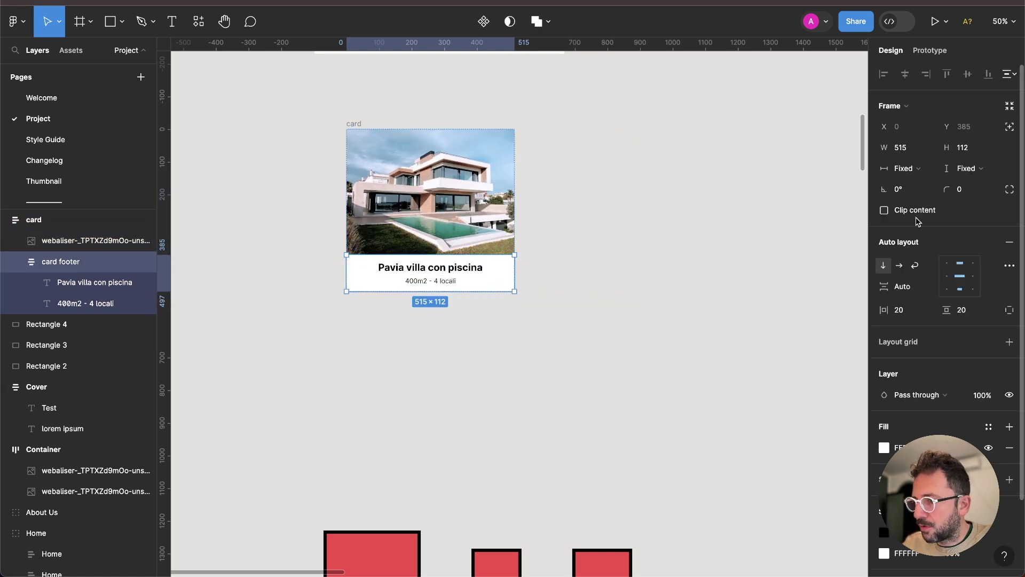
left_click(911, 170)
left_click(922, 197)
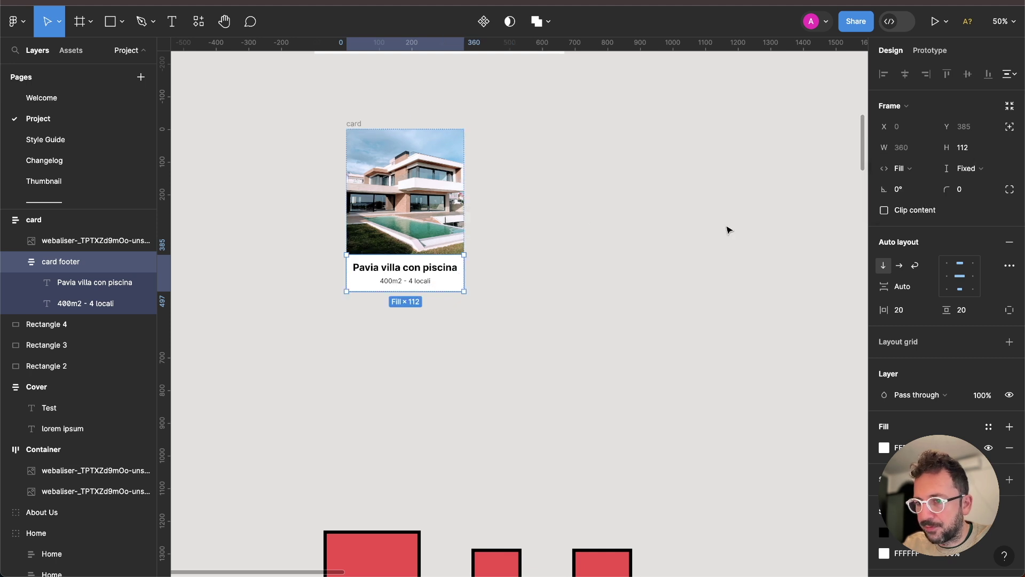
left_click(59, 220)
mouse_move(464, 248)
left_mouse_down()
mouse_move(606, 237)
mouse_move(478, 236)
mouse_move(661, 231)
mouse_move(423, 231)
mouse_move(529, 230)
left_mouse_up()
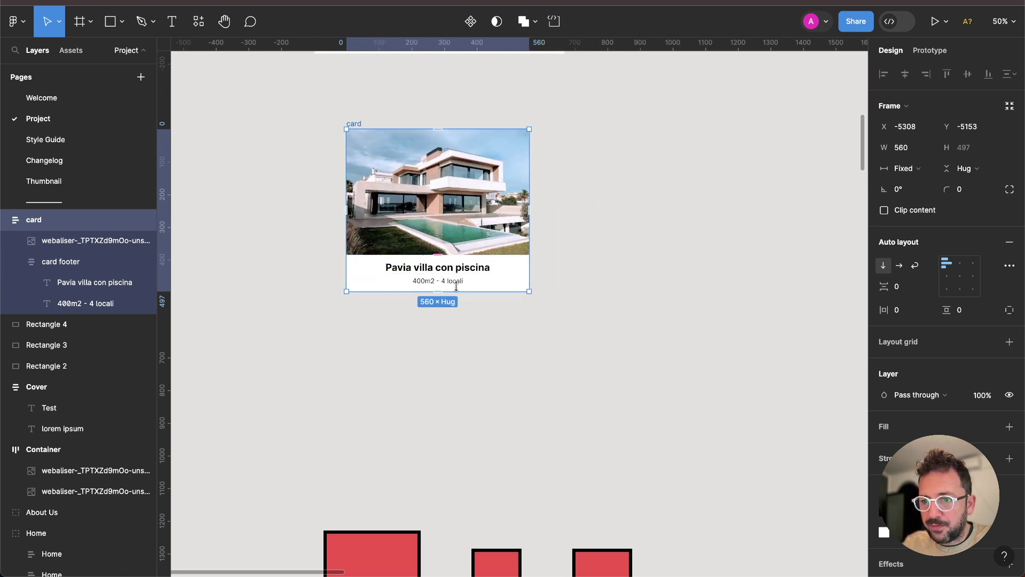
left_click(472, 271)
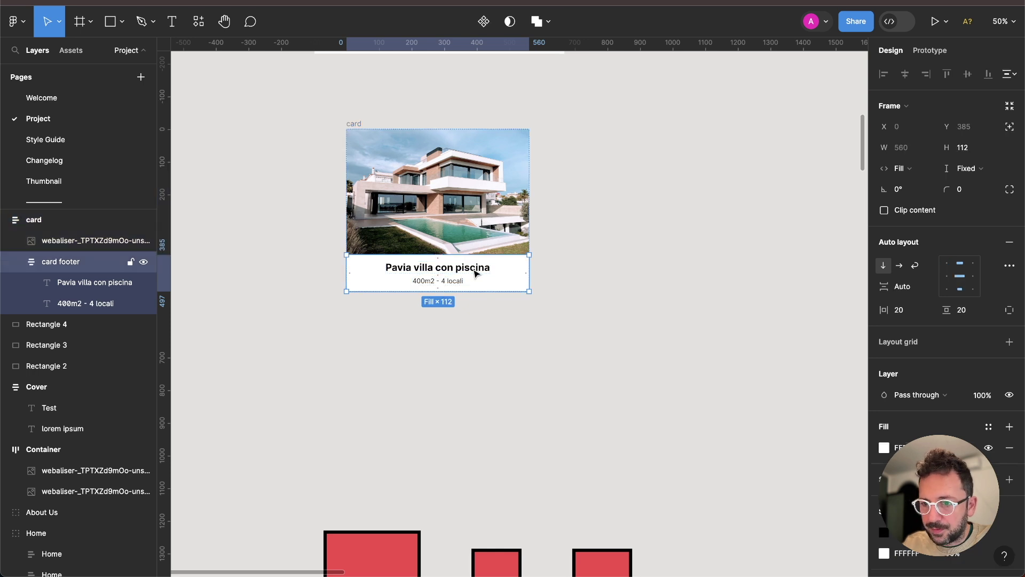
left_click(474, 273)
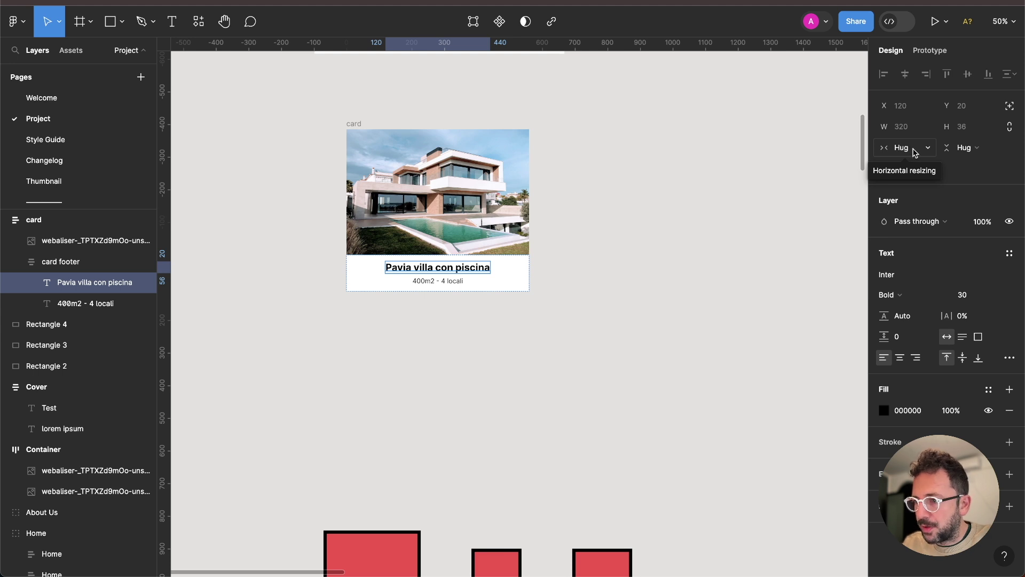
Step: Make the 'Pavia villa con piscina' title Fill container at 520 wide with centred text
key("Escape")
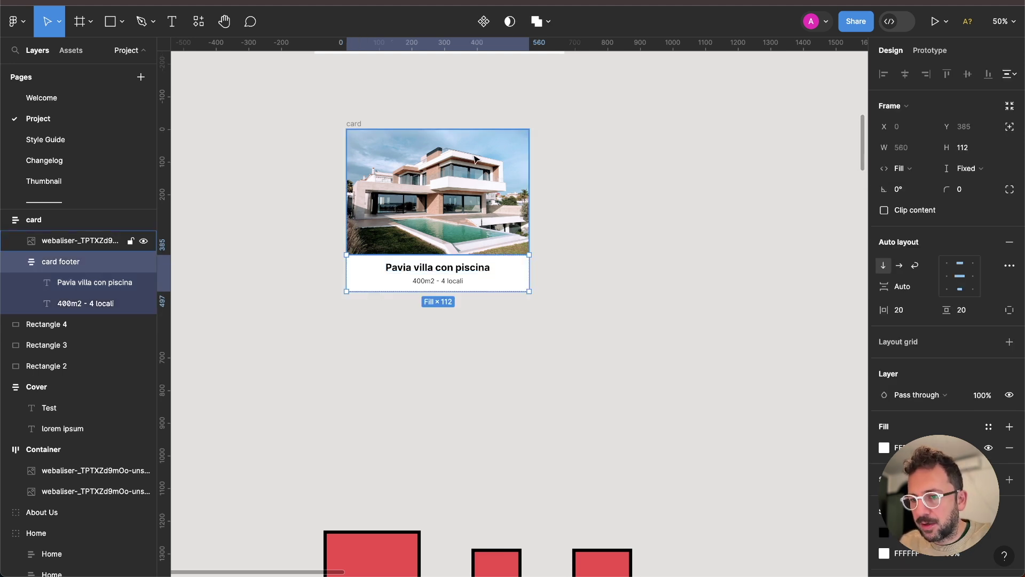
left_click(613, 206)
double_click(474, 274)
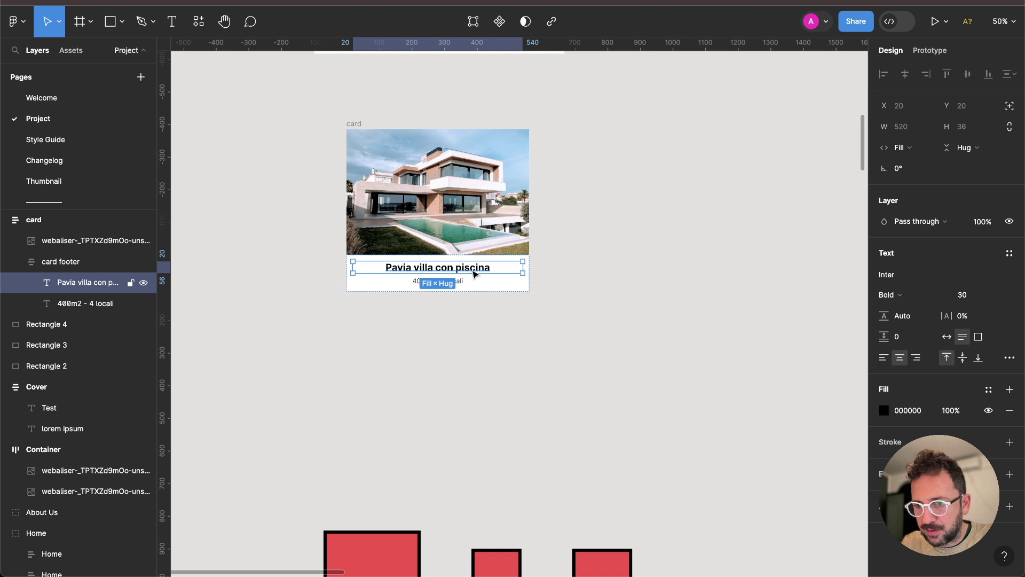
left_click(905, 148)
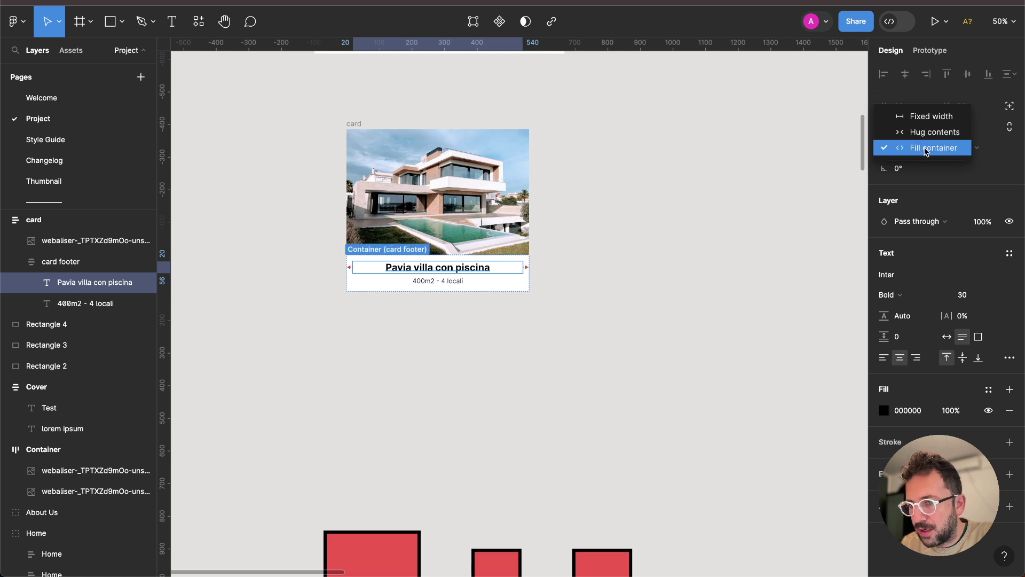
left_click(927, 148)
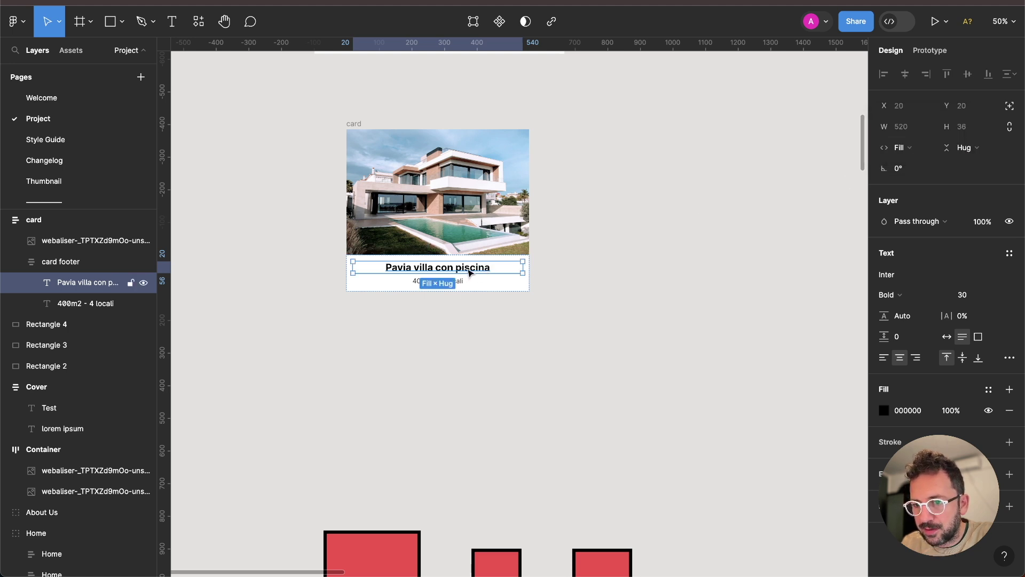
left_click(885, 358)
left_click(900, 359)
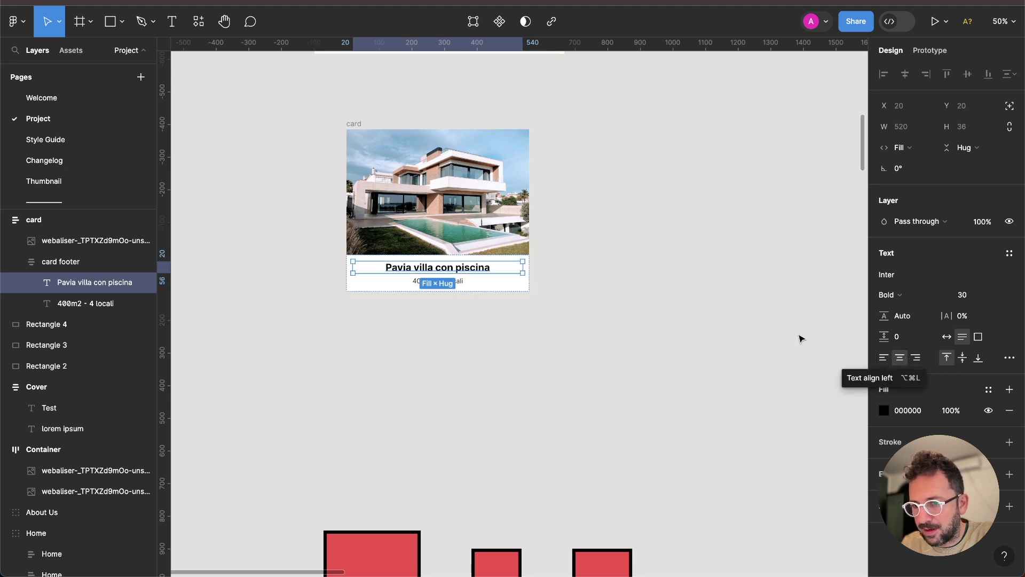
left_click(601, 220)
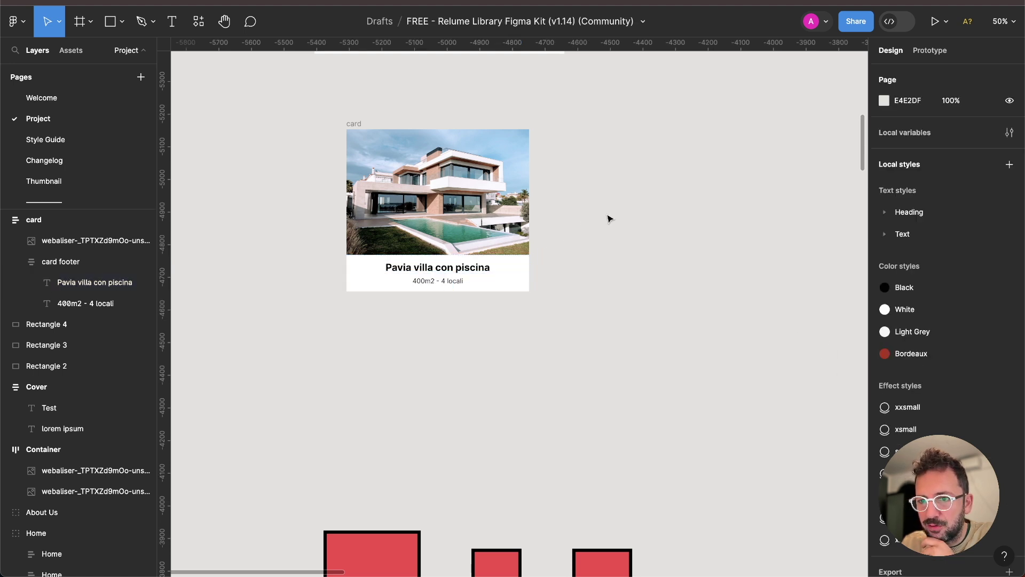
Step: Set the card footer's height to Hug contents and test the card reflowing between widths
left_click(353, 124)
left_click_drag(530, 203, 434, 211)
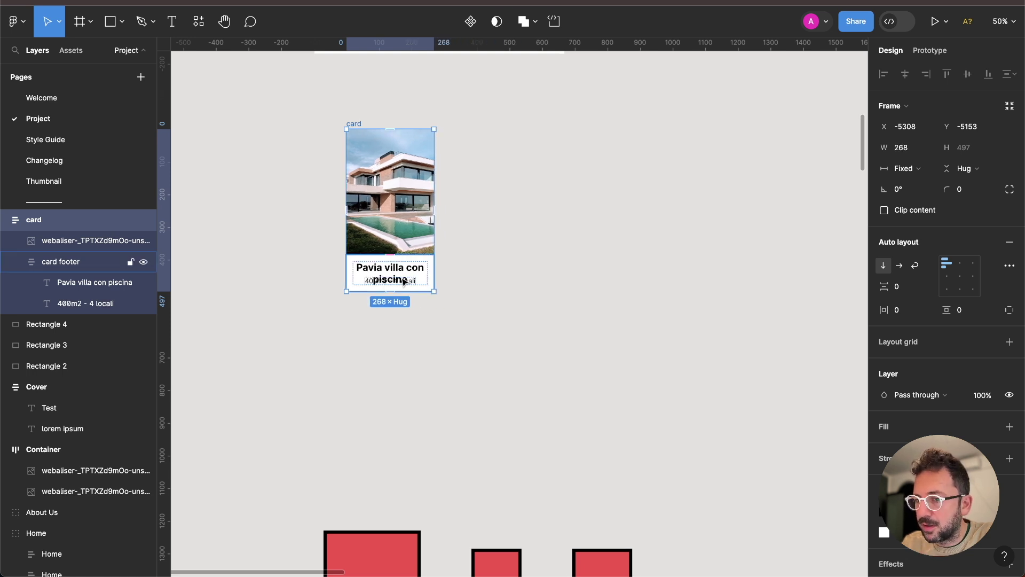
left_click_drag(434, 212, 606, 179)
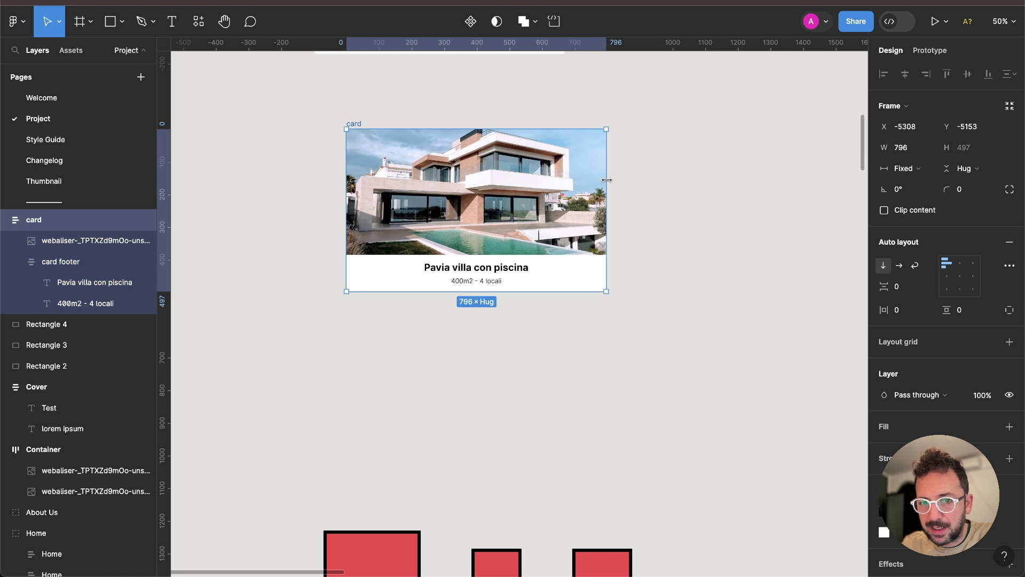
left_click(97, 261)
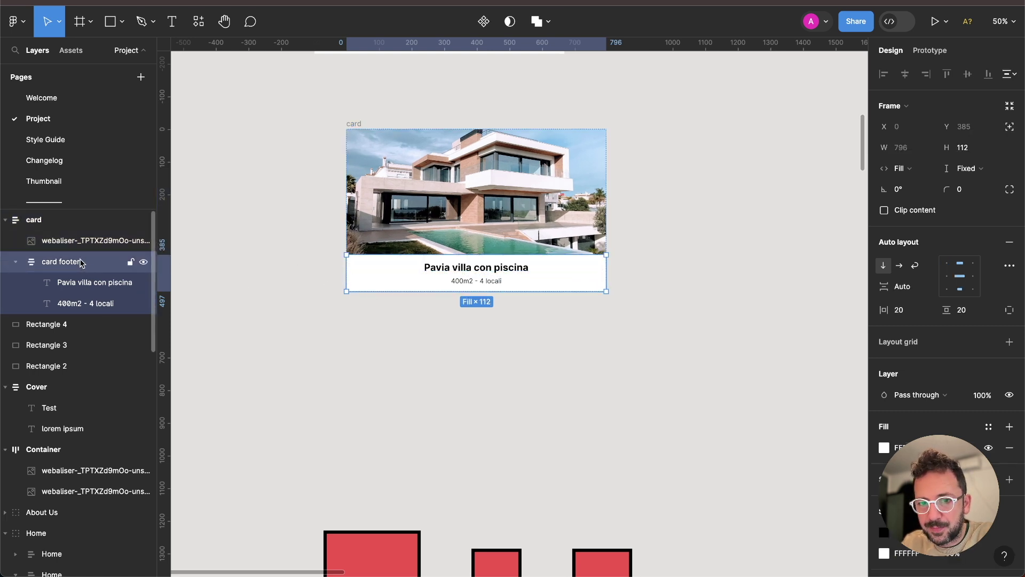
left_click(974, 169)
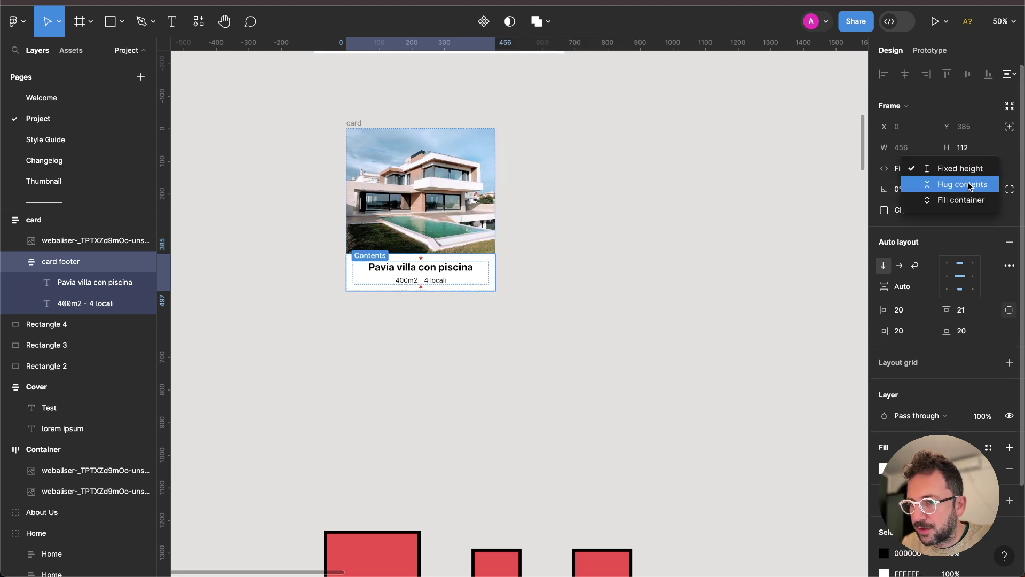
left_click(971, 184)
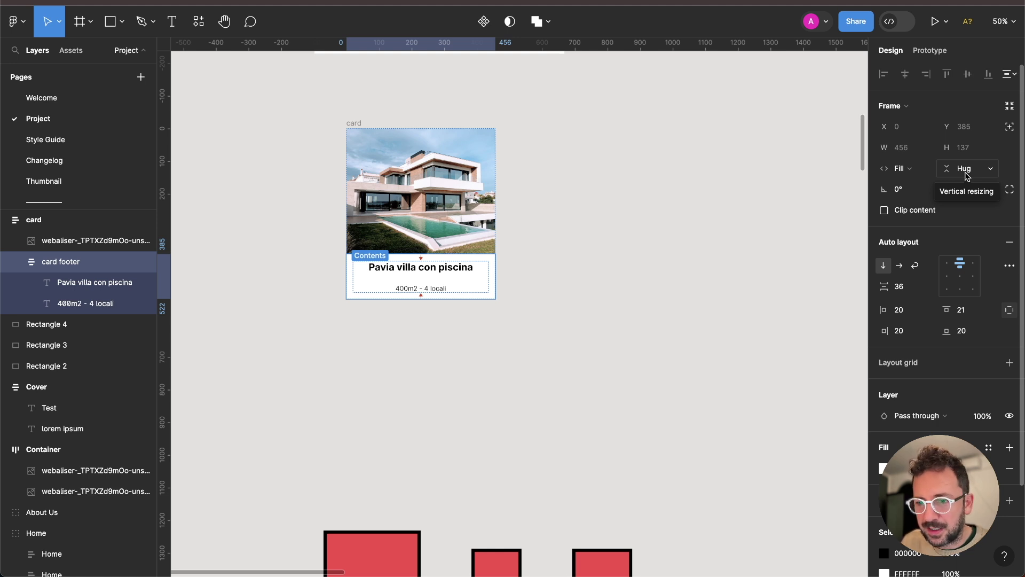
left_click(351, 123)
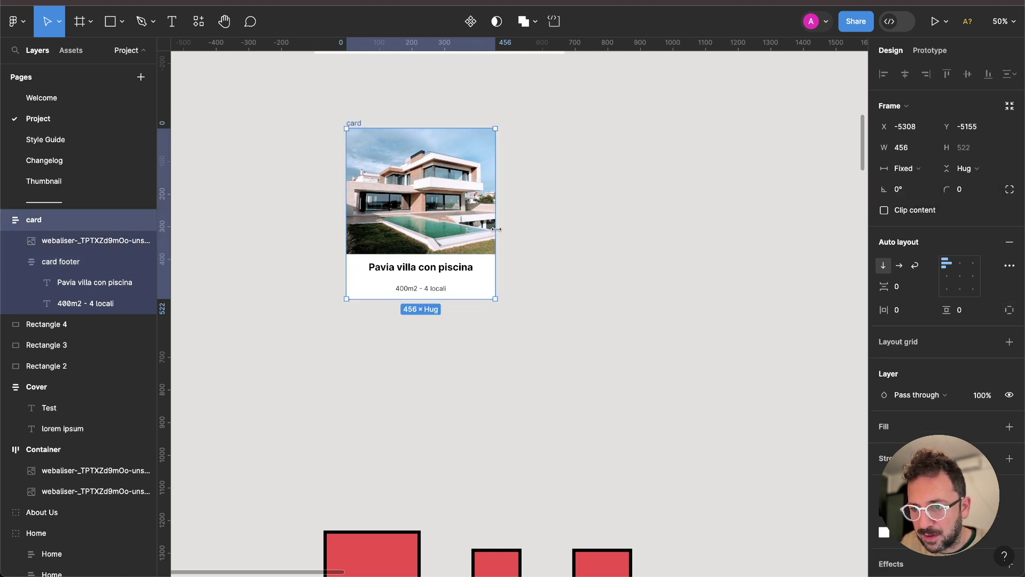
mouse_move(497, 229)
left_mouse_down()
mouse_move(424, 222)
mouse_move(500, 216)
left_mouse_up()
Step: Reduce the card footer's gap to 10 and set the card 537 wide
left_click(427, 270)
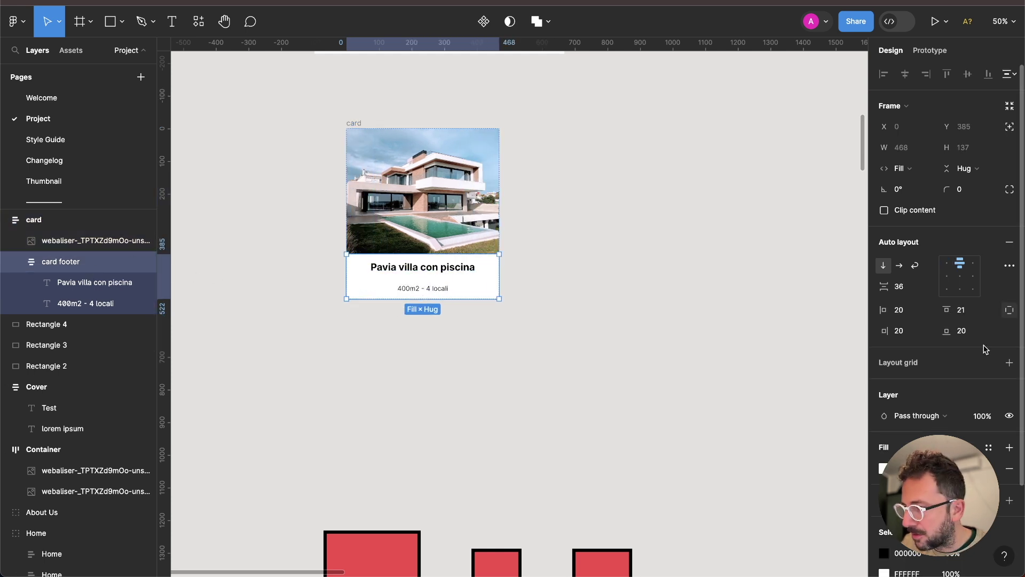
left_click(901, 287)
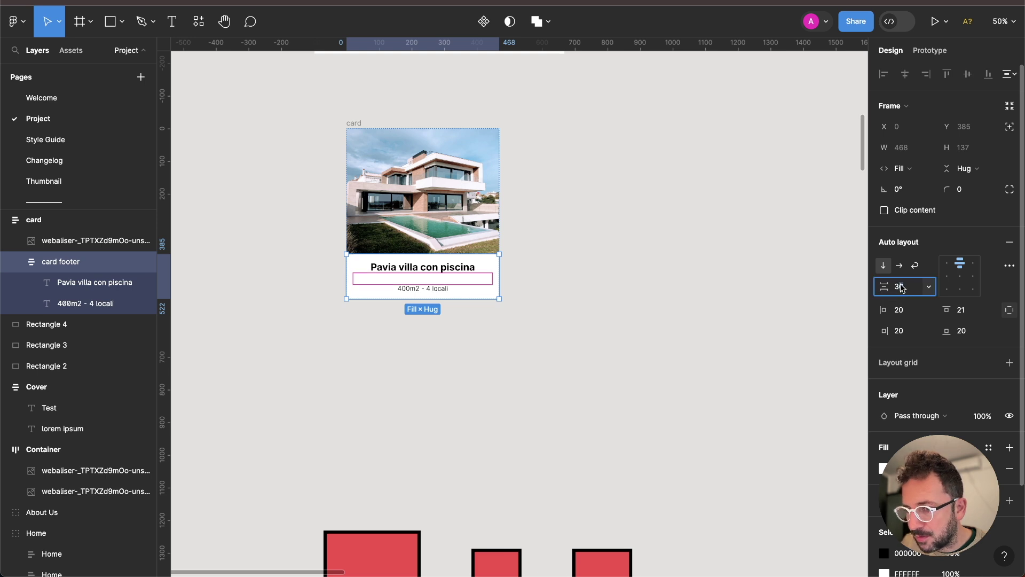
type("10")
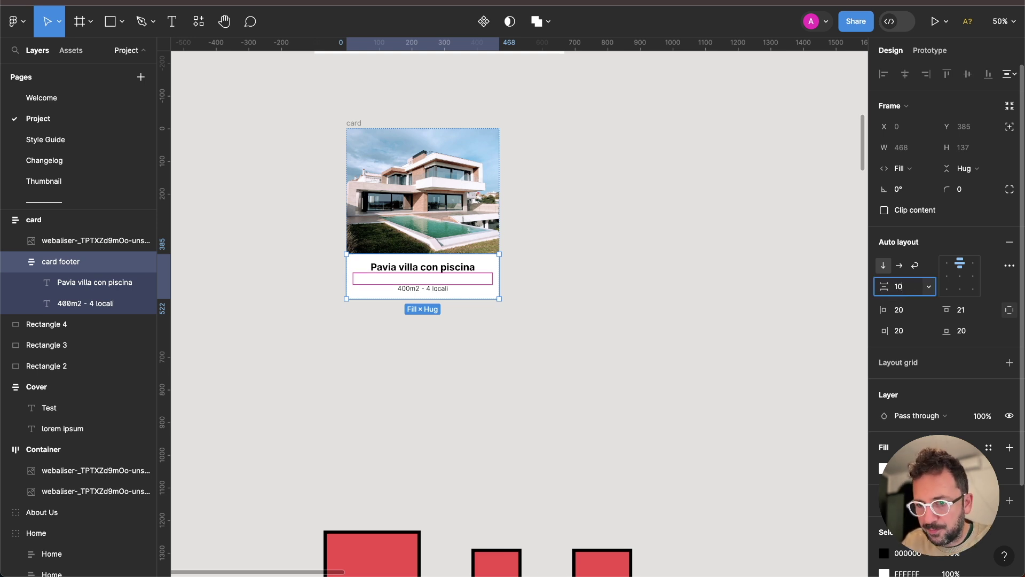
key("Return")
left_click(355, 124)
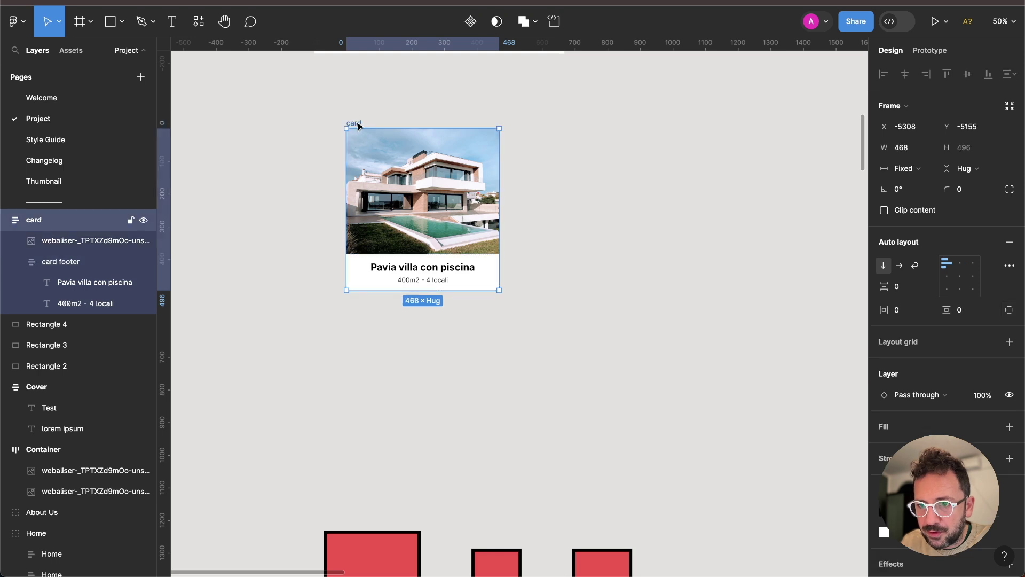
left_click_drag(499, 201, 540, 194)
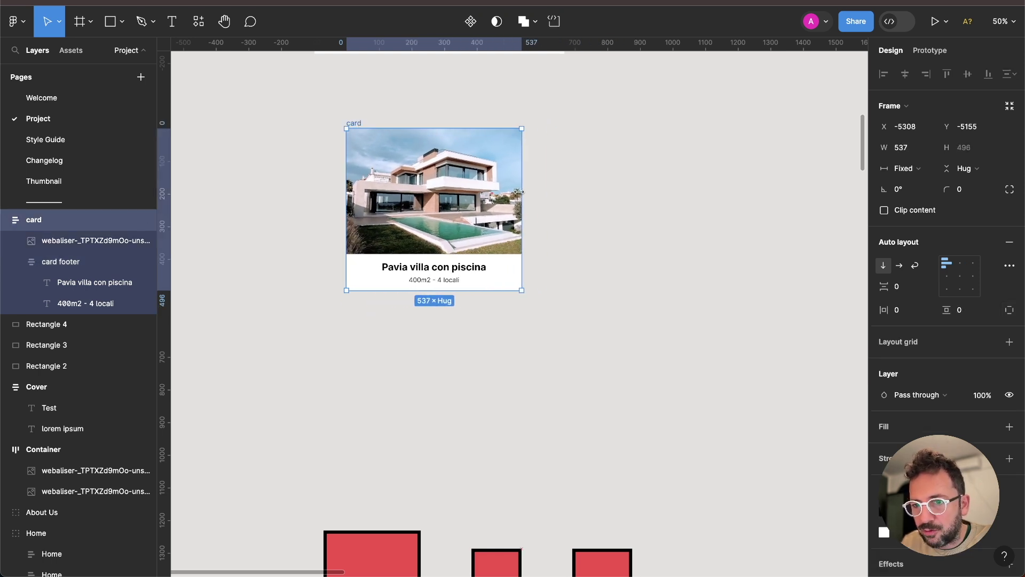
left_click_drag(540, 195, 519, 192)
left_click(602, 187)
scroll(601, 188, "down", 5)
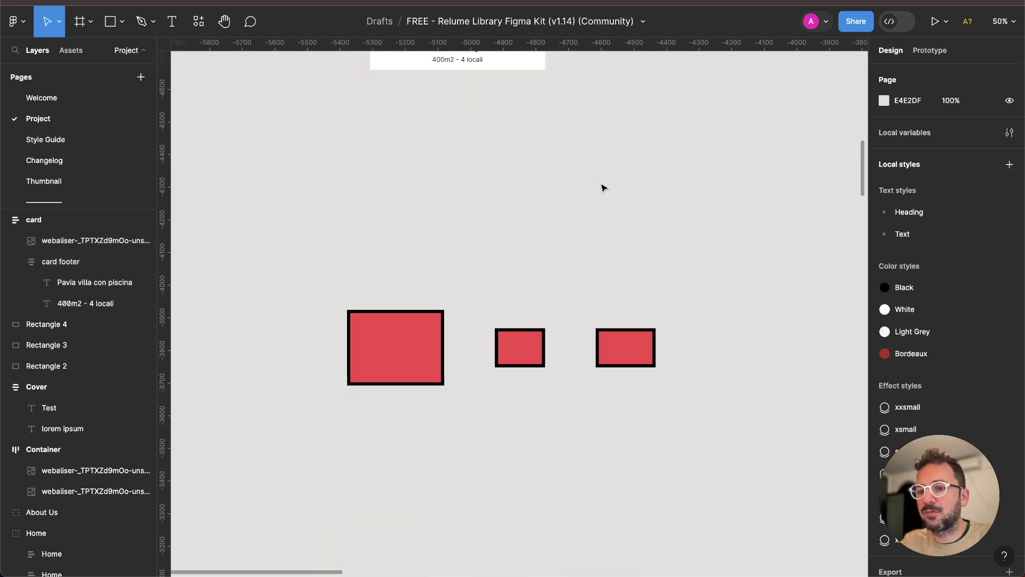
Step: Select the three red rectangles and wrap them in a horizontal auto-layout frame
scroll(407, 300, "down", 2)
left_click(381, 311)
left_click(561, 273, "shift")
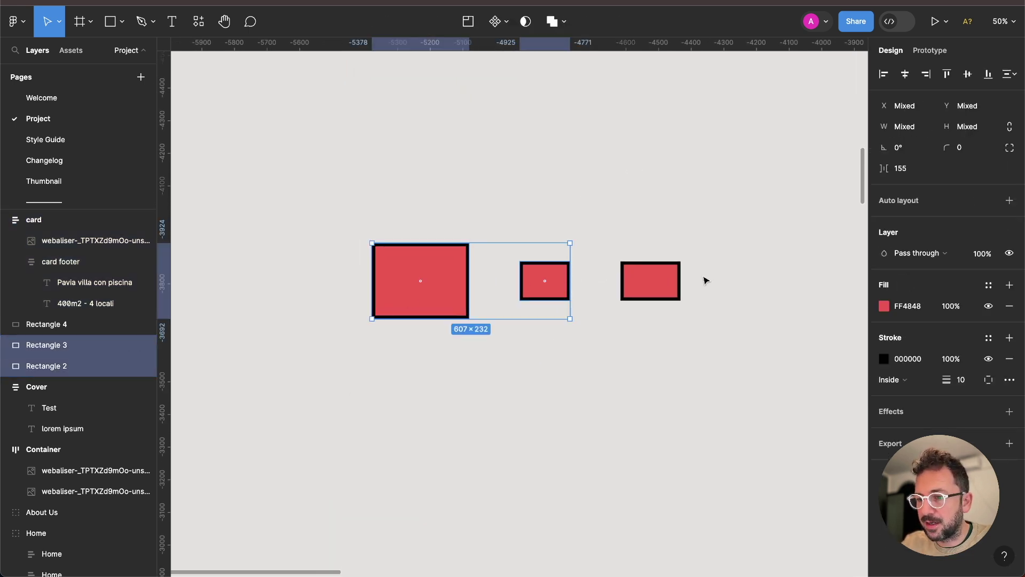
left_click(670, 293, "shift")
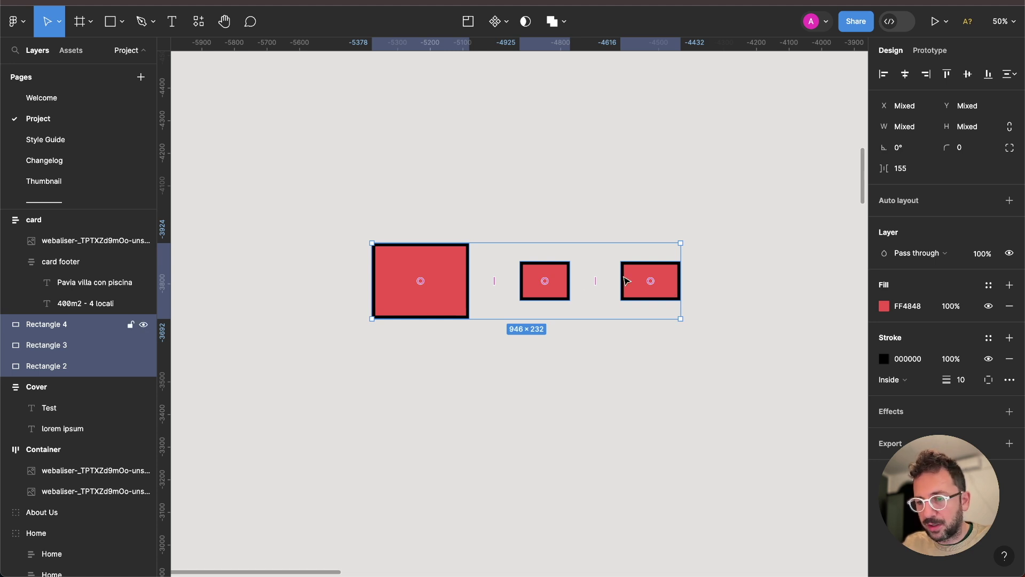
key("shift+a")
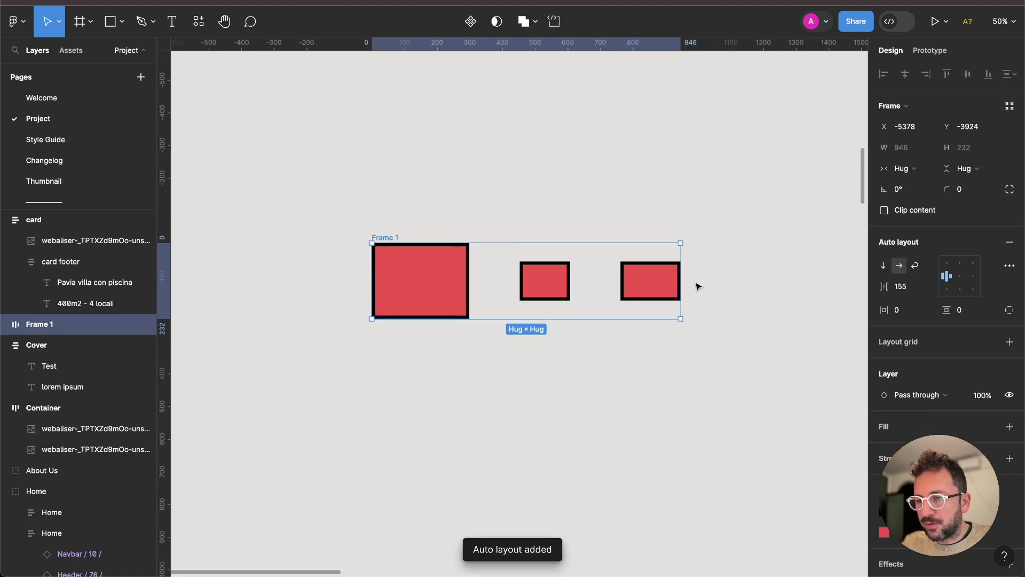
Step: Give the rectangle row a fixed width and Auto spacing, then resize it to test the spacing
left_click_drag(682, 280, 711, 286)
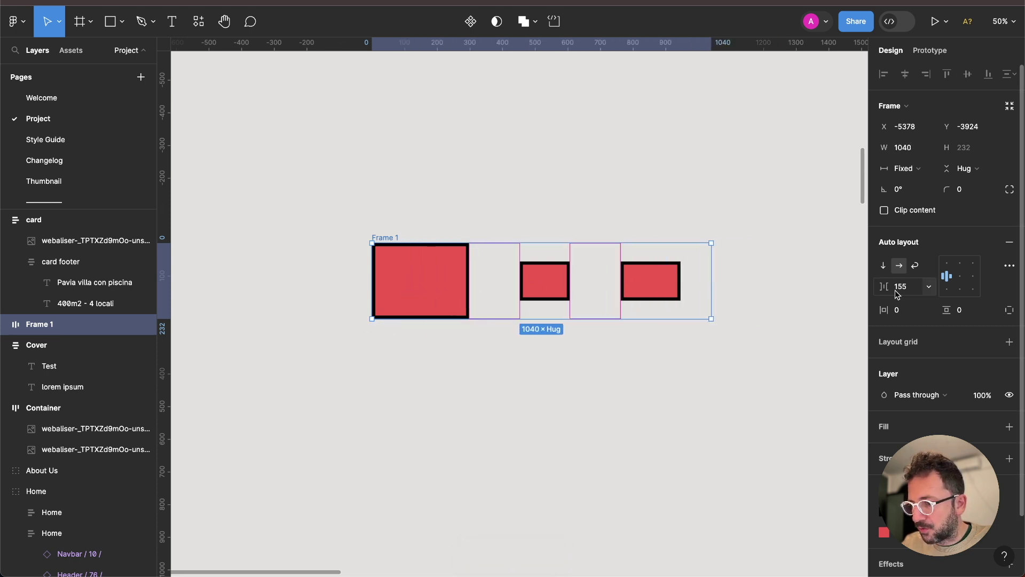
left_click(930, 286)
left_click(920, 299)
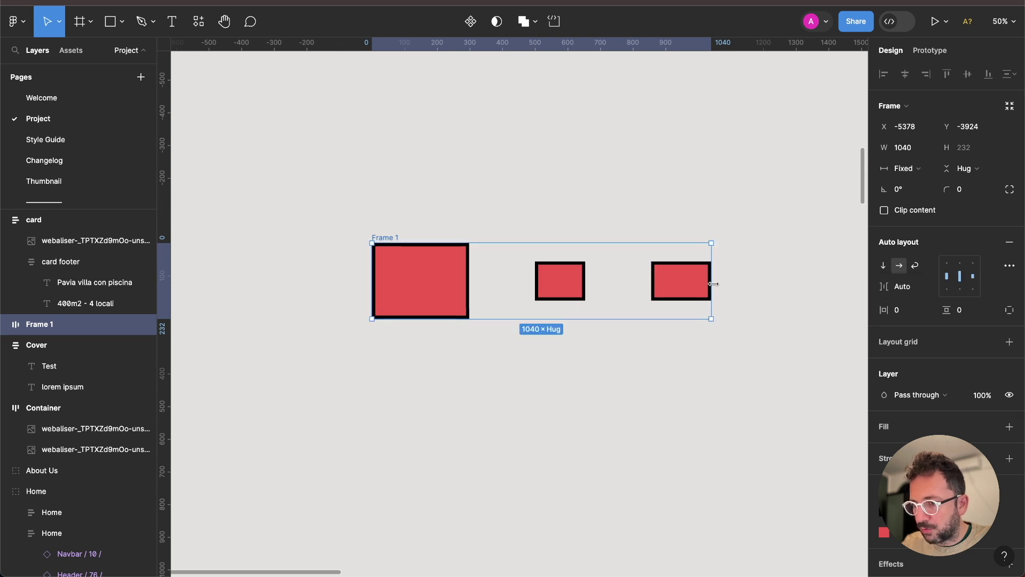
left_click_drag(713, 277, 580, 287)
mouse_move(538, 287)
left_mouse_down()
mouse_move(579, 281)
mouse_move(521, 281)
mouse_move(615, 280)
mouse_move(538, 279)
mouse_move(604, 280)
left_mouse_up()
left_click(1009, 265)
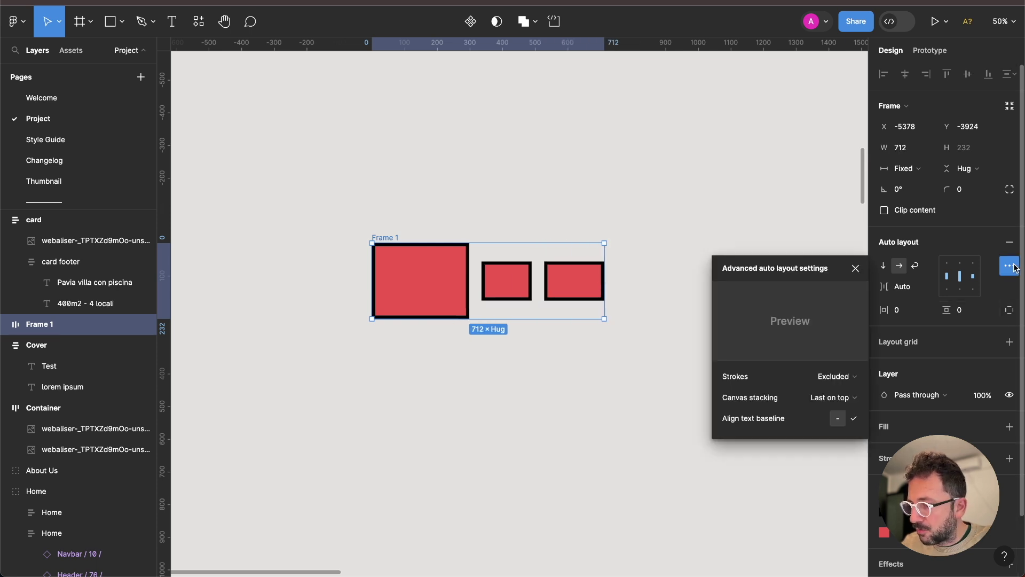
Step: Narrow the row until the rectangles overlap and set canvas stacking to First on top
left_click_drag(604, 280, 545, 278)
left_click(853, 398)
left_click(849, 382)
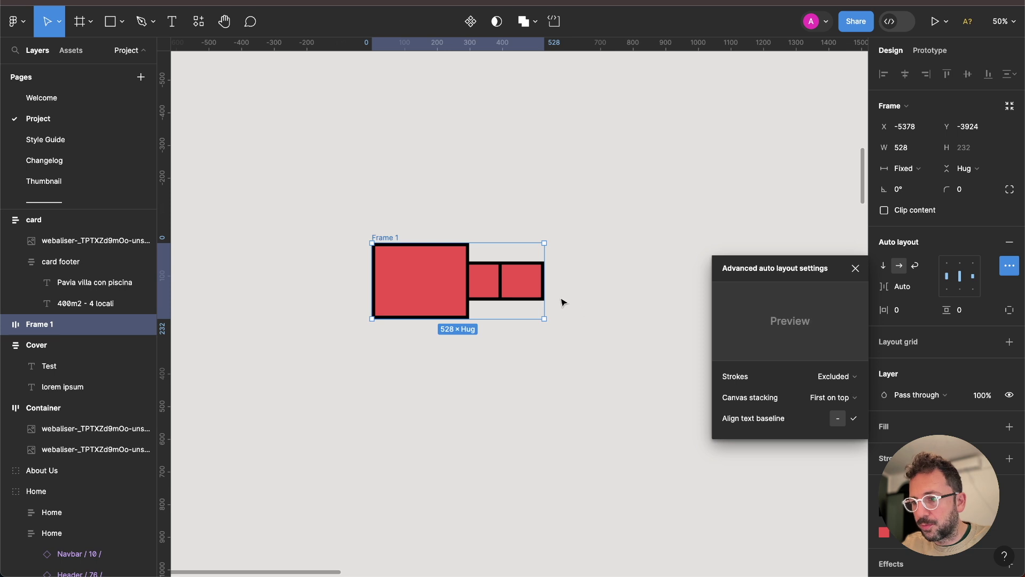
left_click(855, 269)
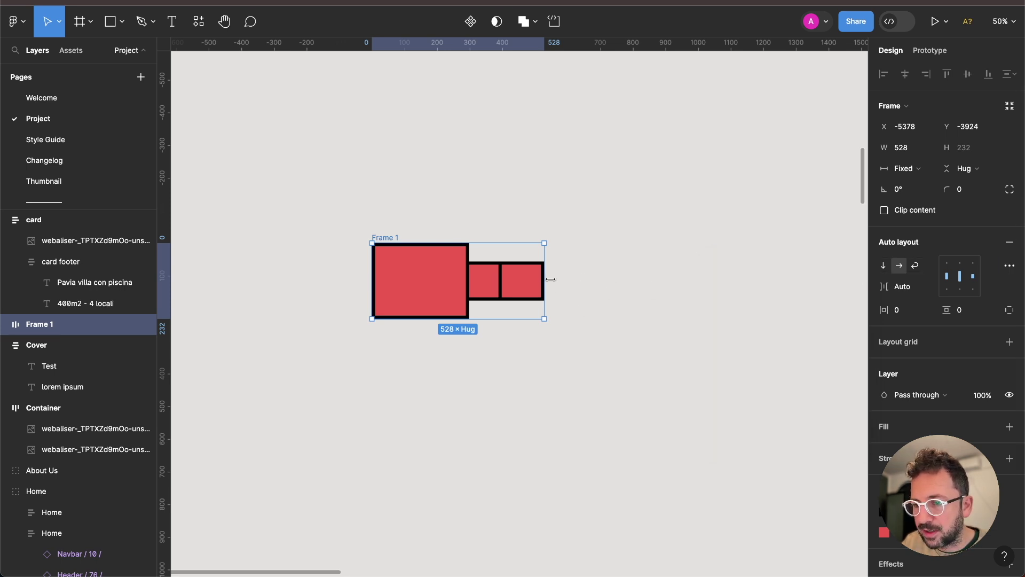
Step: Widen Frame 1 to 922 so the rectangles spread, leaving Align text baseline off
left_click_drag(544, 278, 673, 274)
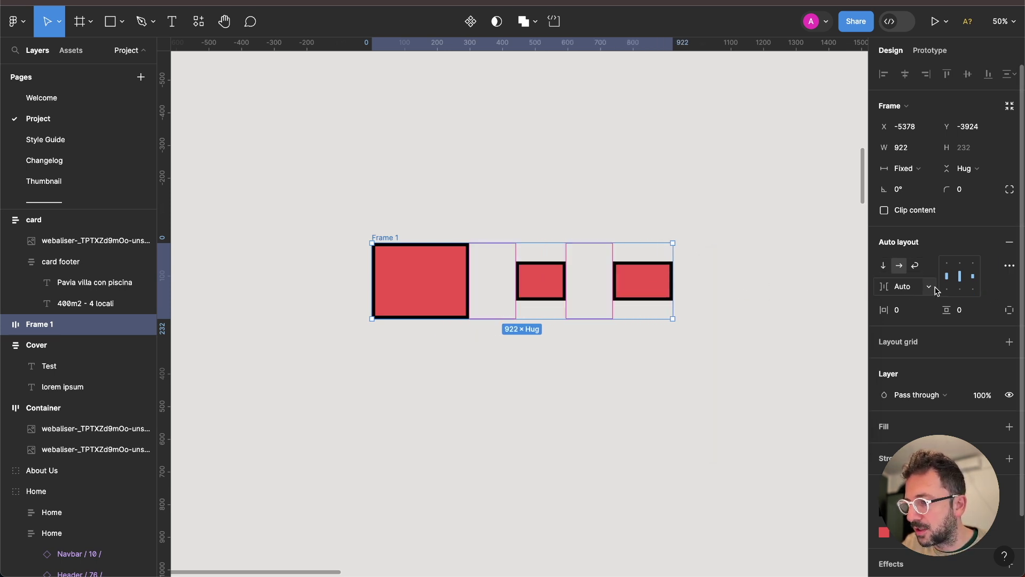
left_click(1009, 266)
left_click(1014, 267)
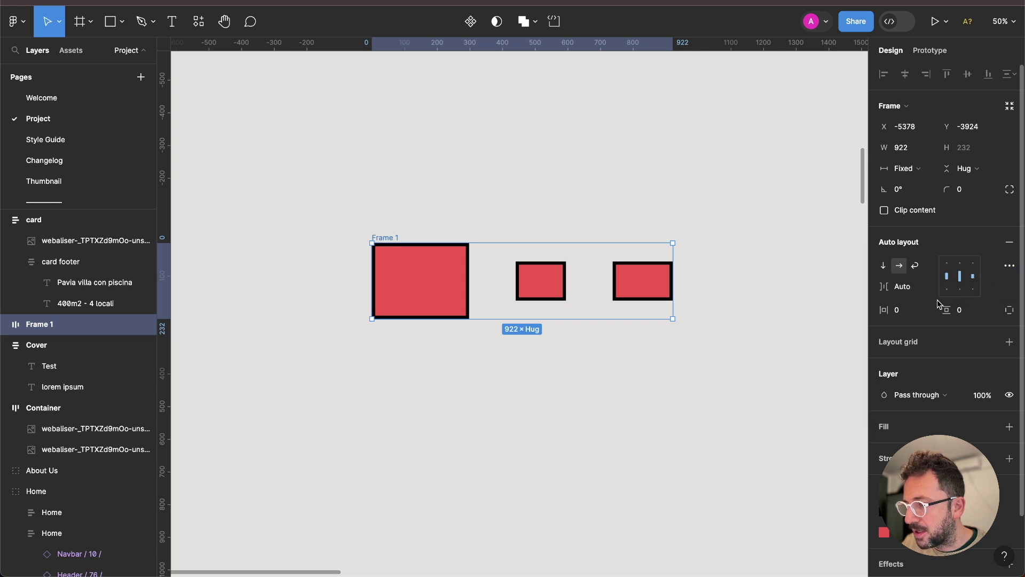
left_click(1009, 266)
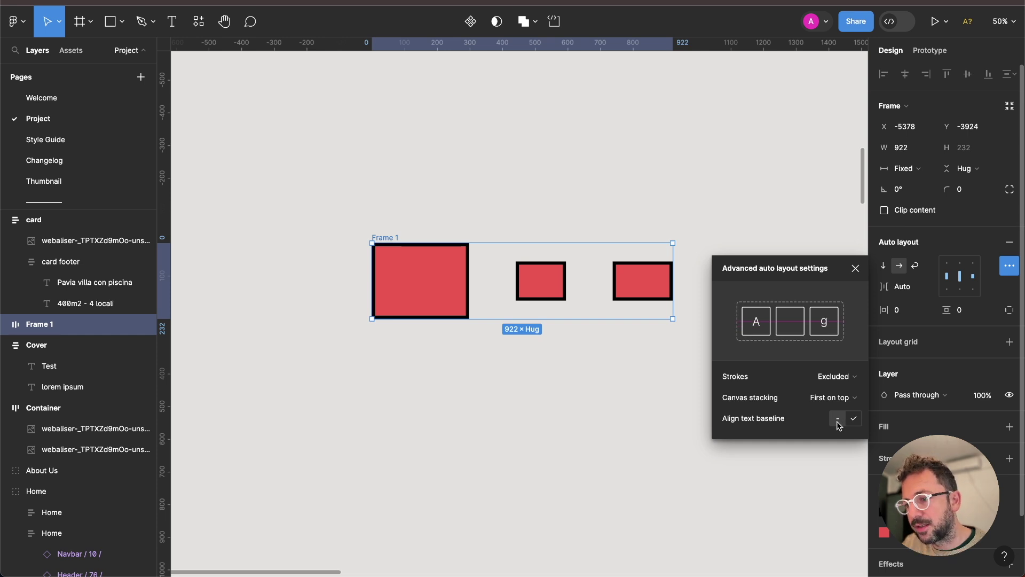
left_click(854, 419)
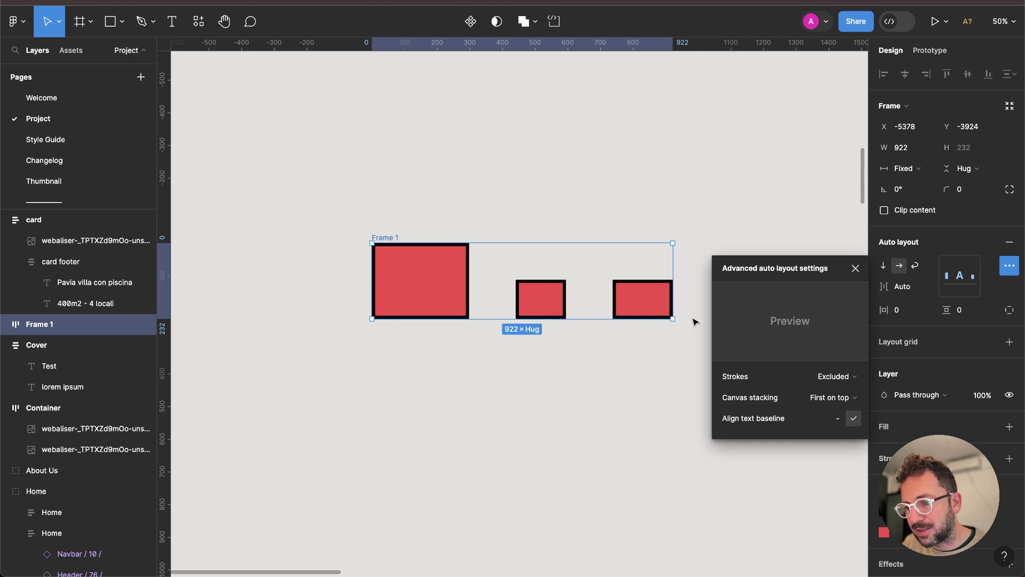
left_click(838, 419)
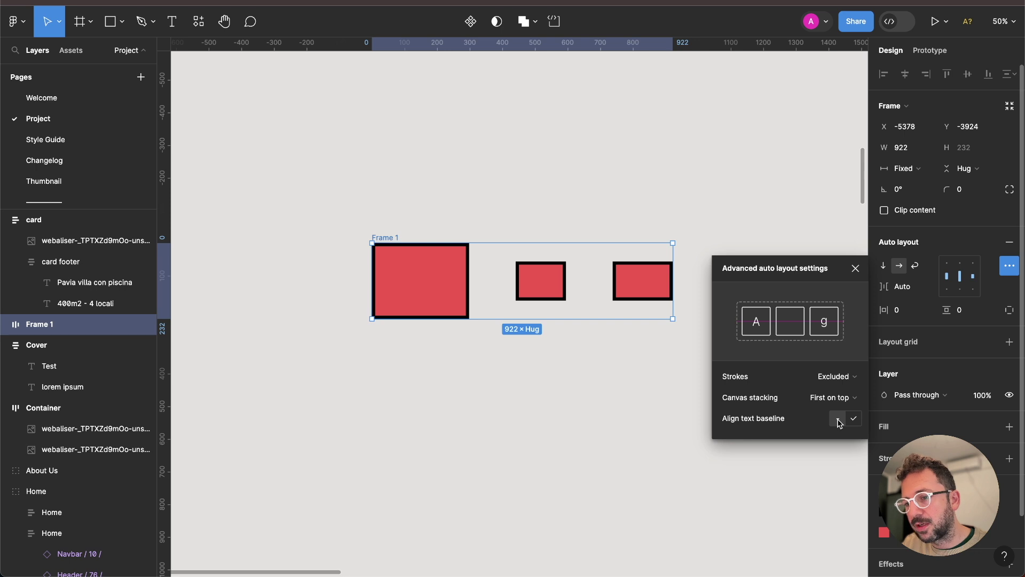
left_click(855, 268)
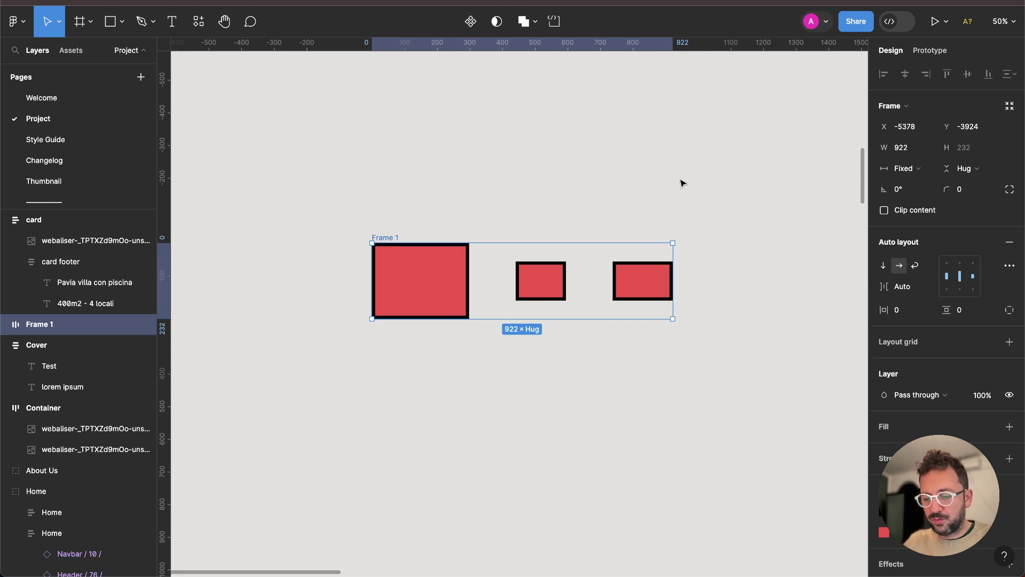
Step: Scroll the canvas to bring the real-estate homepage wireframe frames back into view
scroll(681, 183, "up", 5)
scroll(681, 183, "up", 2)
scroll(680, 183, "up", 6)
scroll(681, 183, "up", 3)
scroll(681, 183, "up", 5)
scroll(681, 183, "right", 3)
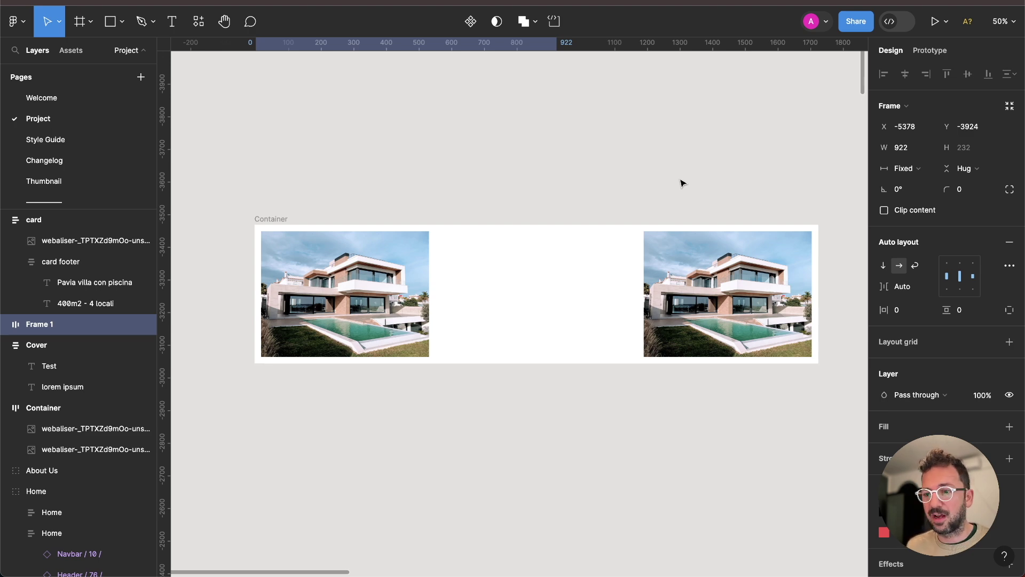
scroll(681, 183, "down", 3)
scroll(681, 183, "down", 5)
scroll(681, 183, "up", 5)
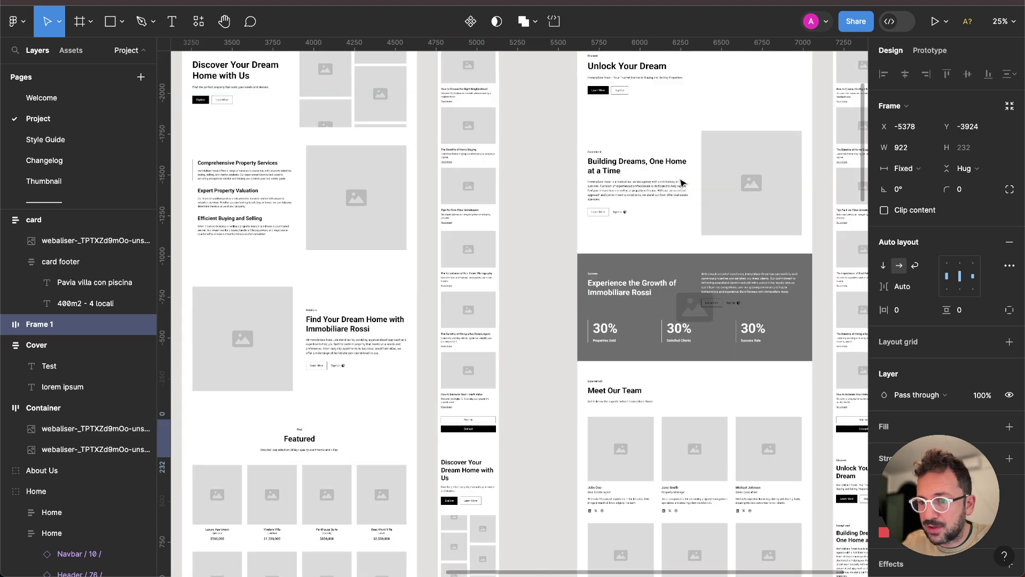
scroll(680, 183, "up", 3)
scroll(681, 183, "left", 3)
scroll(681, 183, "up", 1)
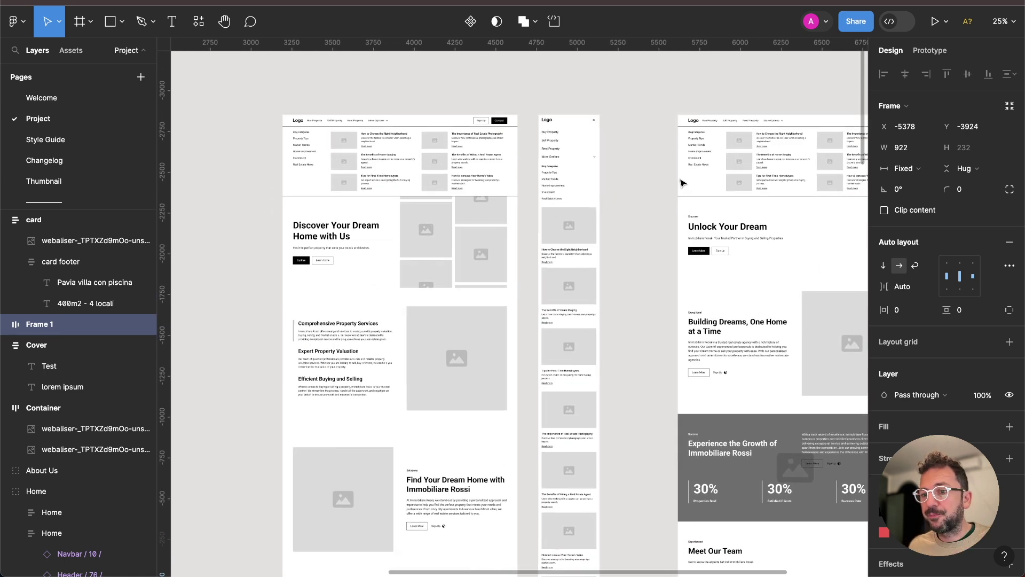